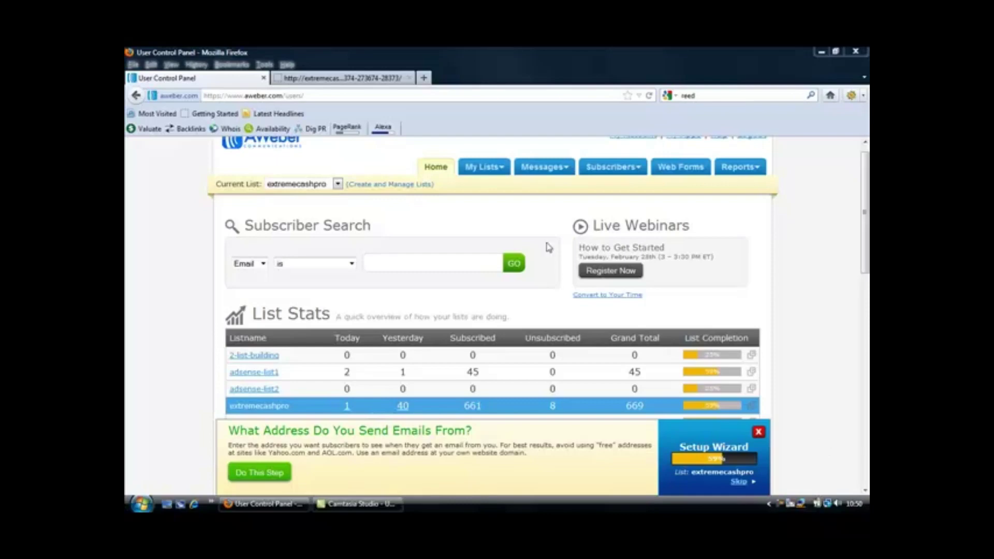
Create a new list and replace its default name with your-product1
left_click(390, 188)
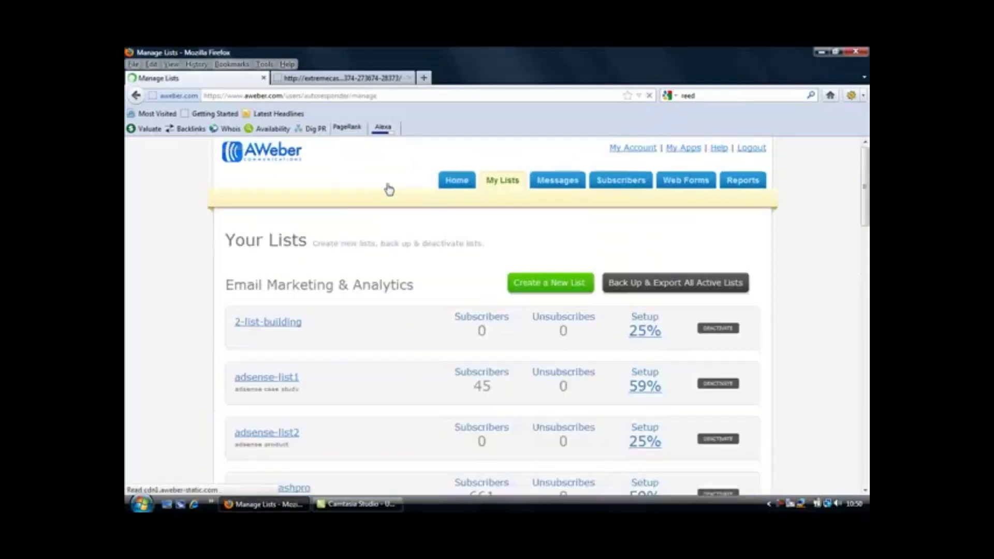
left_click(542, 284)
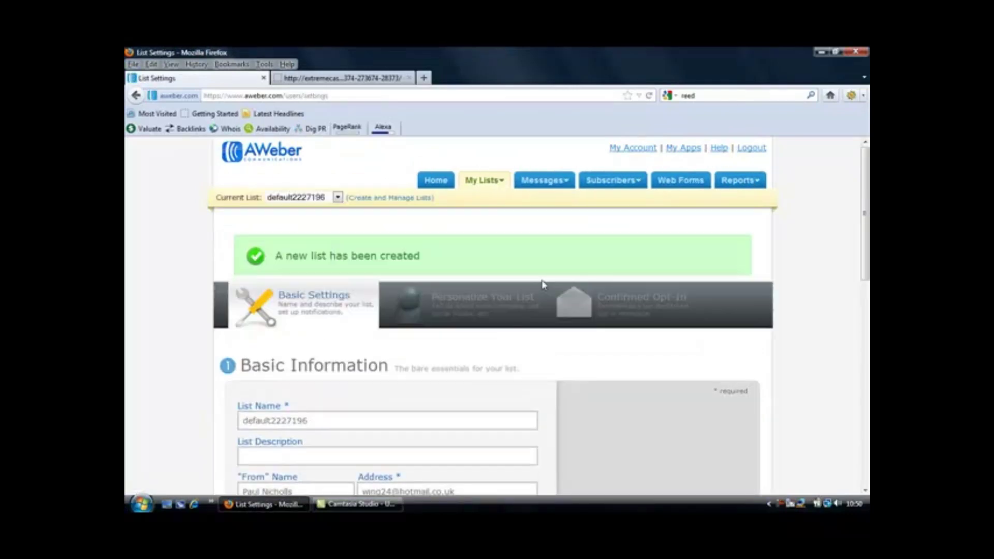
scroll(391, 383, "down", 8)
left_click(306, 177)
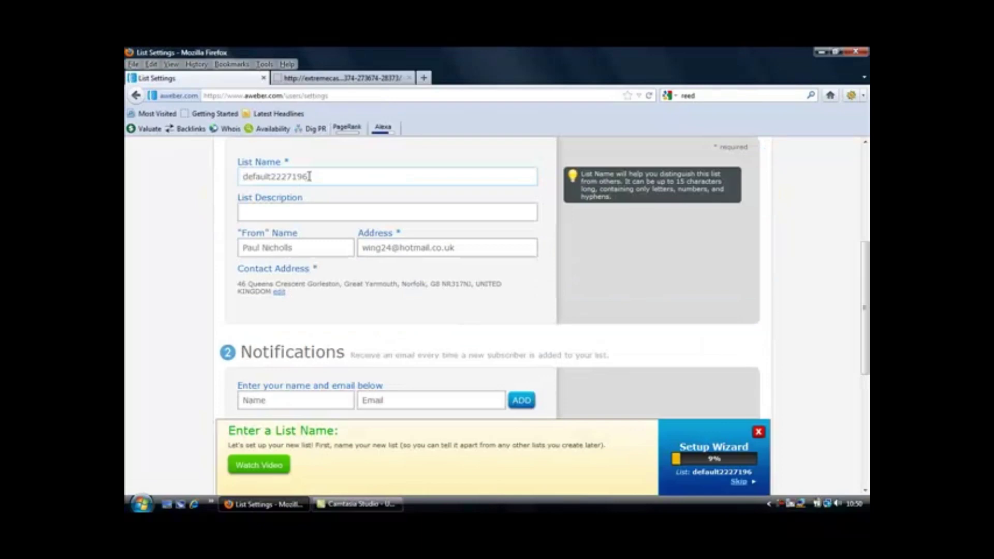
key("BackSpace")
key("BackSpace")
key("BackSpace")
key("BackSpace")
key("BackSpace")
key("BackSpace")
key("BackSpace")
key("BackSpace")
key("BackSpace")
key("BackSpace")
key("BackSpace")
key("BackSpace")
key("BackSpace")
key("BackSpace")
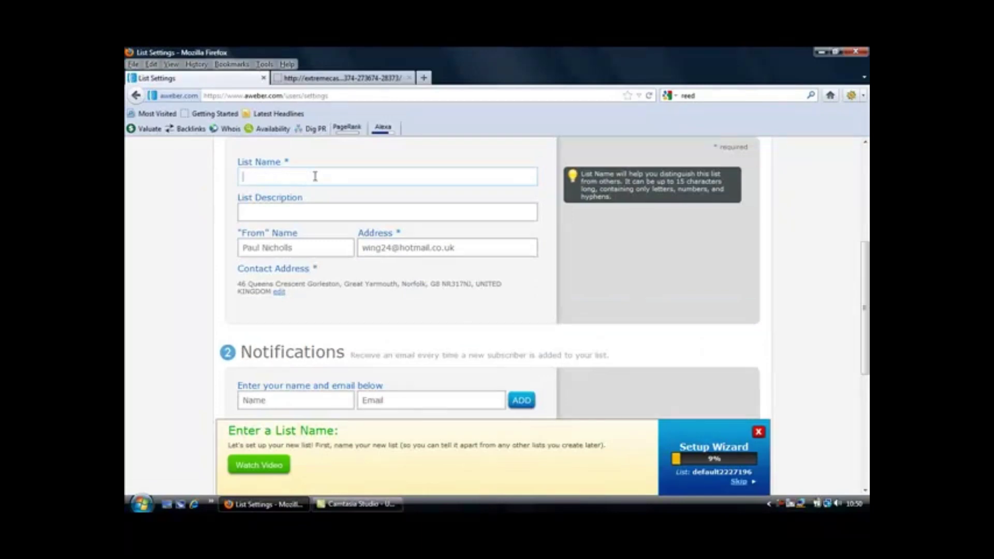
type("your")
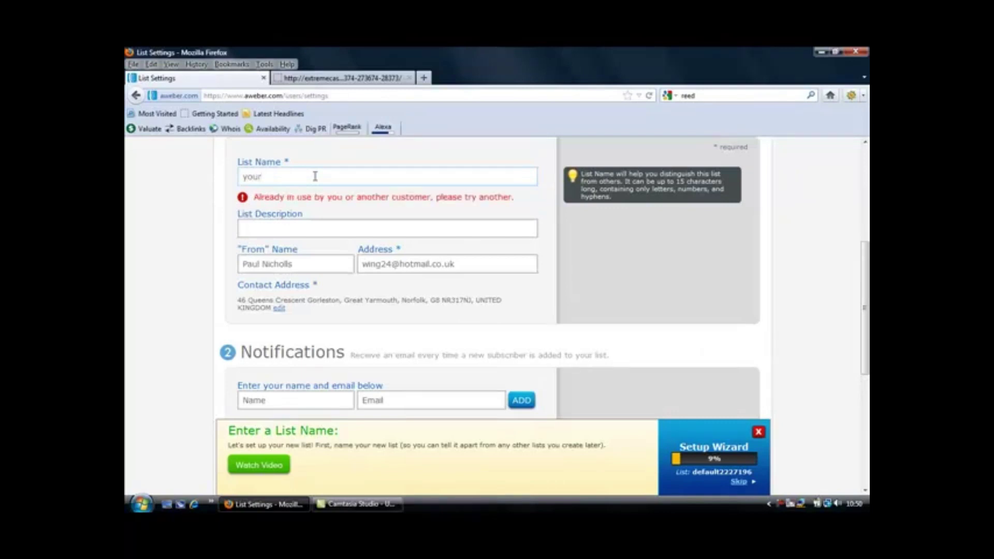
type("-product")
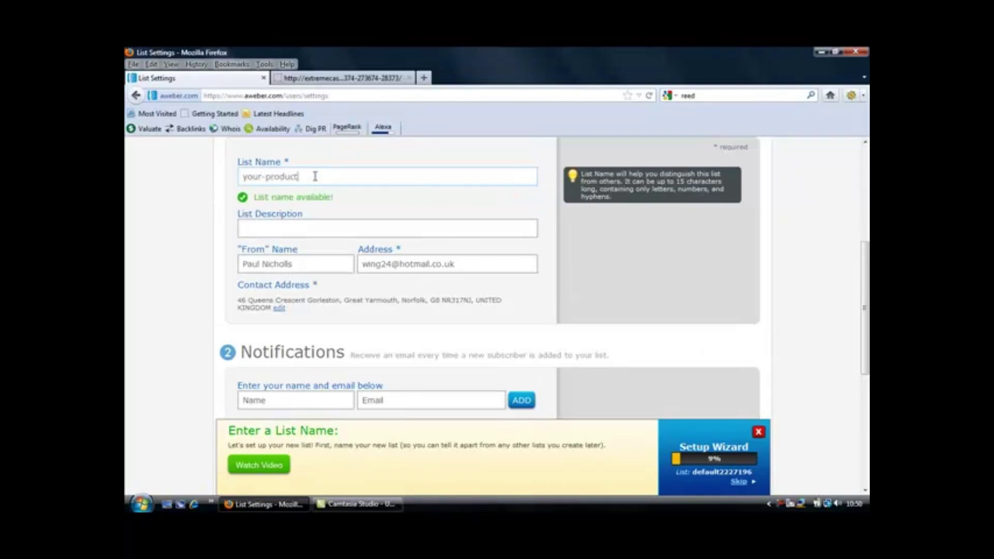
type("1")
Add '[your product]' after the sender name in the From field, fixing the mistyped closing bracket
scroll(865, 144, "up", 4)
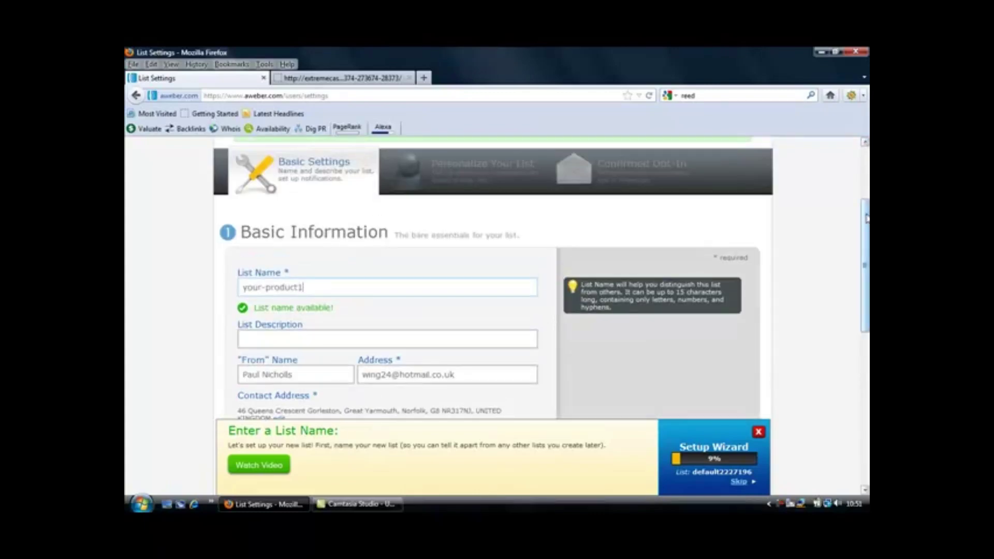
left_click_drag(866, 208, 867, 291)
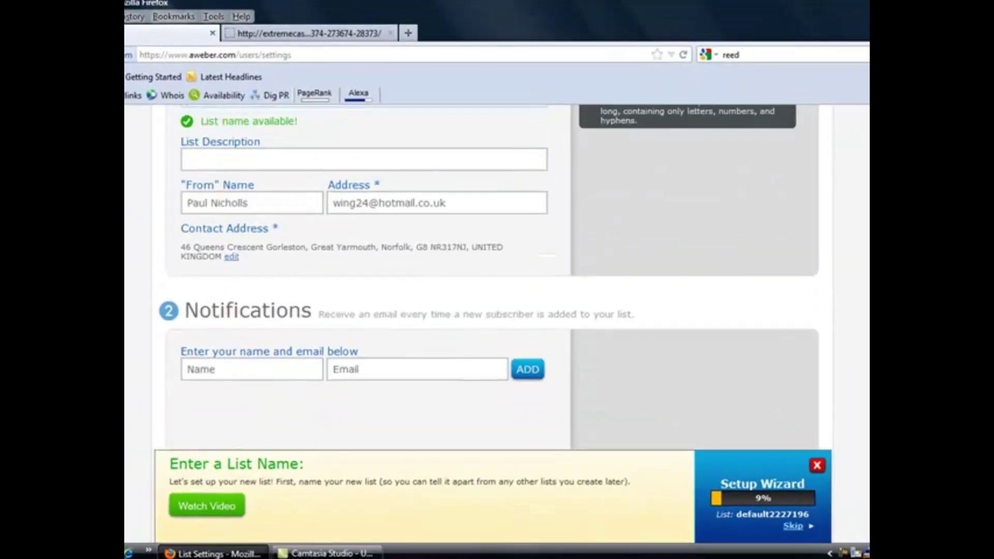
scroll(497, 329, "up", 1)
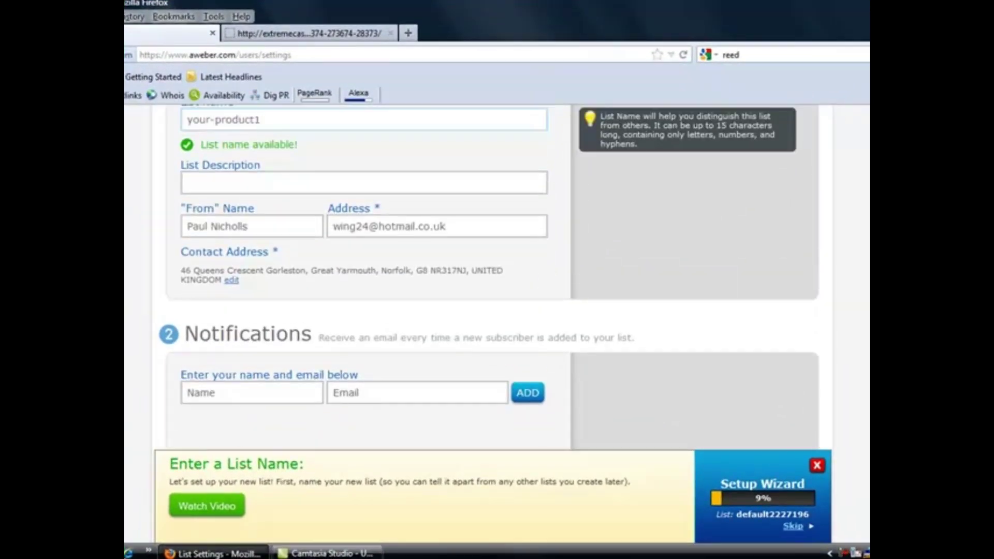
left_click(294, 230)
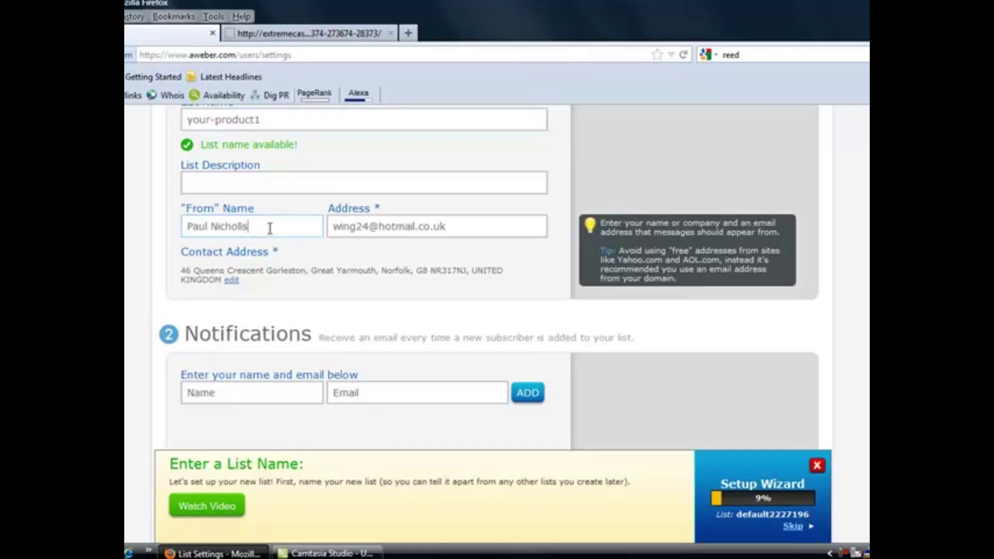
type("[your product")
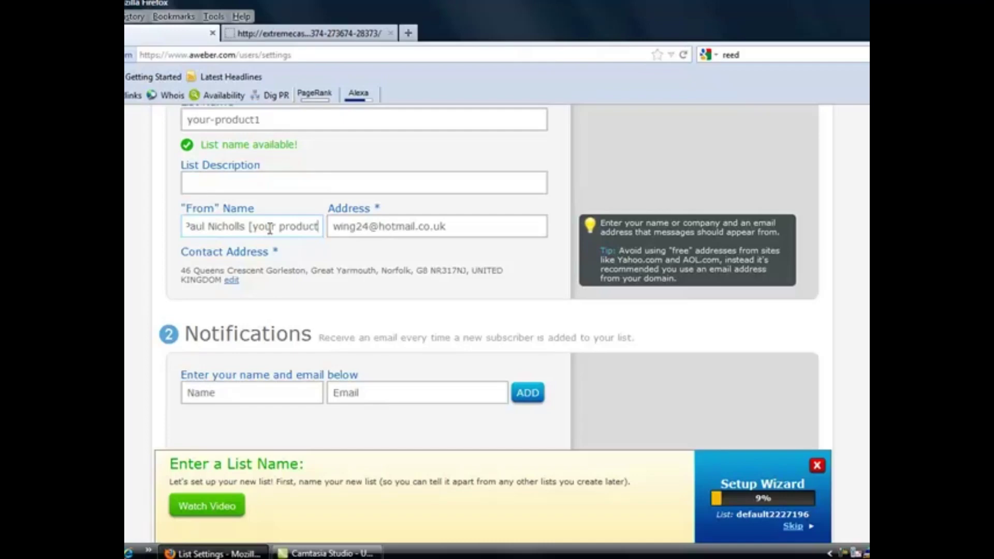
type("}")
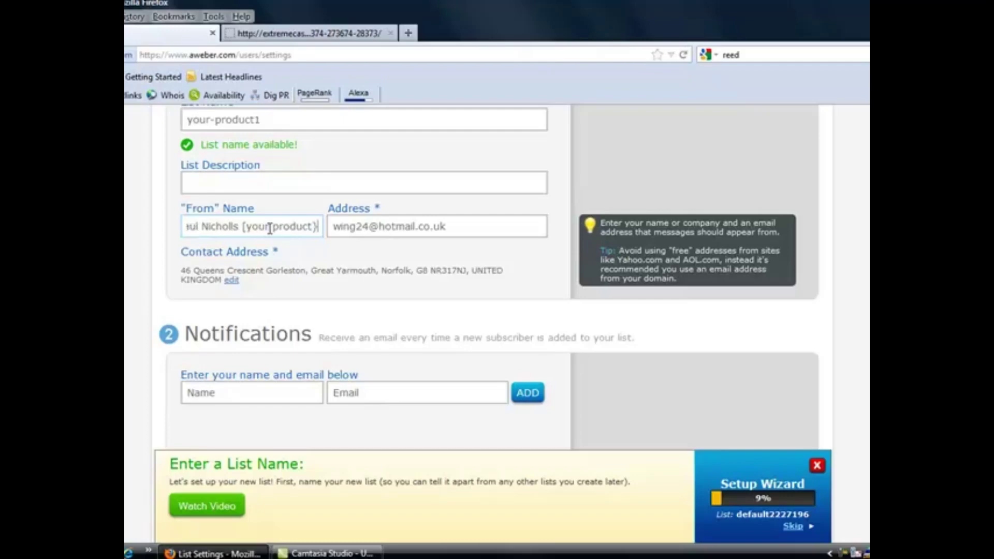
key("BackSpace")
type("]")
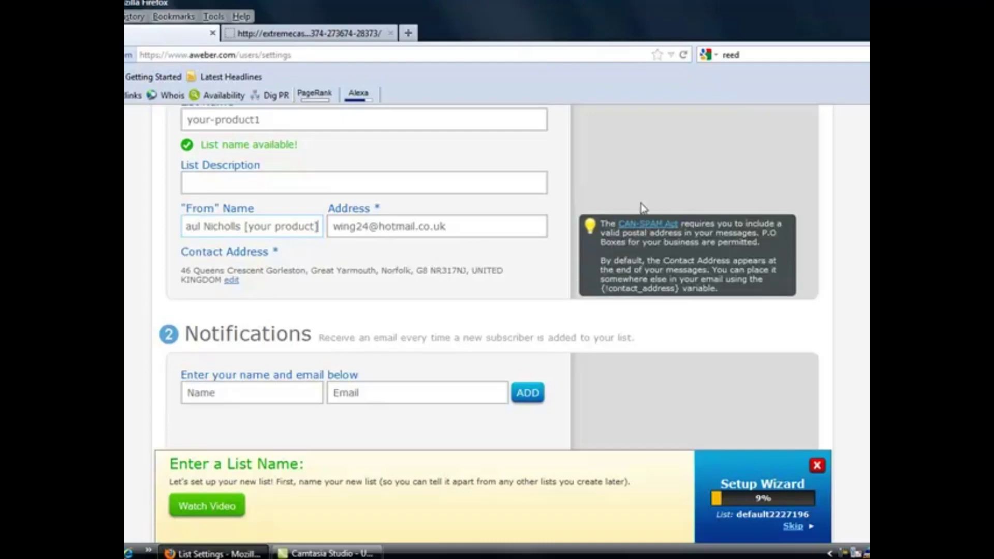
scroll(489, 267, "up", 3)
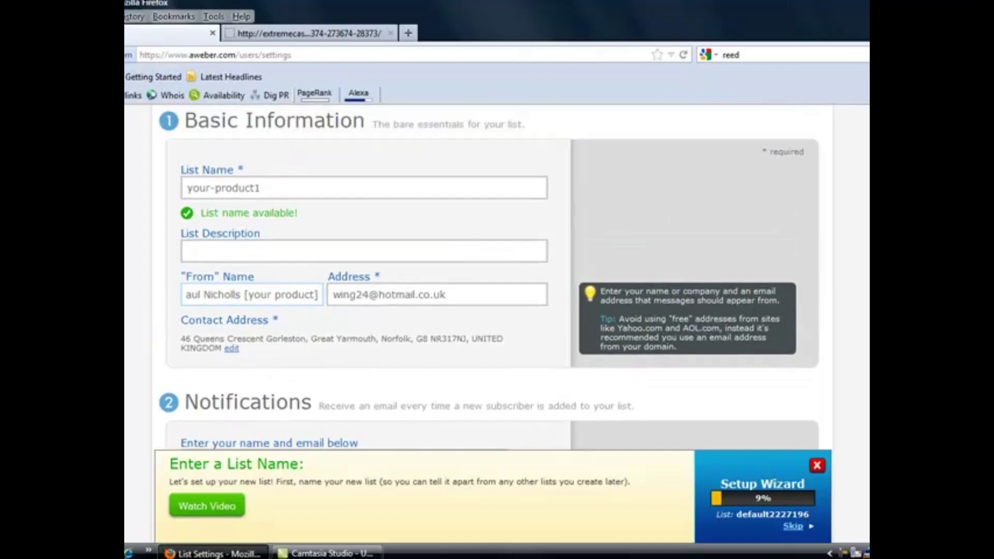
scroll(464, 250, "down", 2)
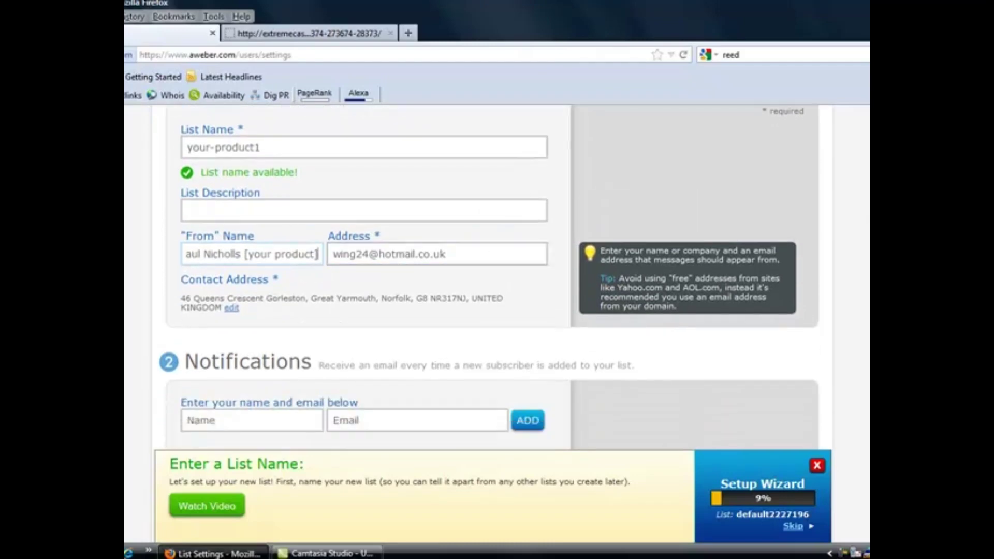
scroll(489, 275, "down", 5)
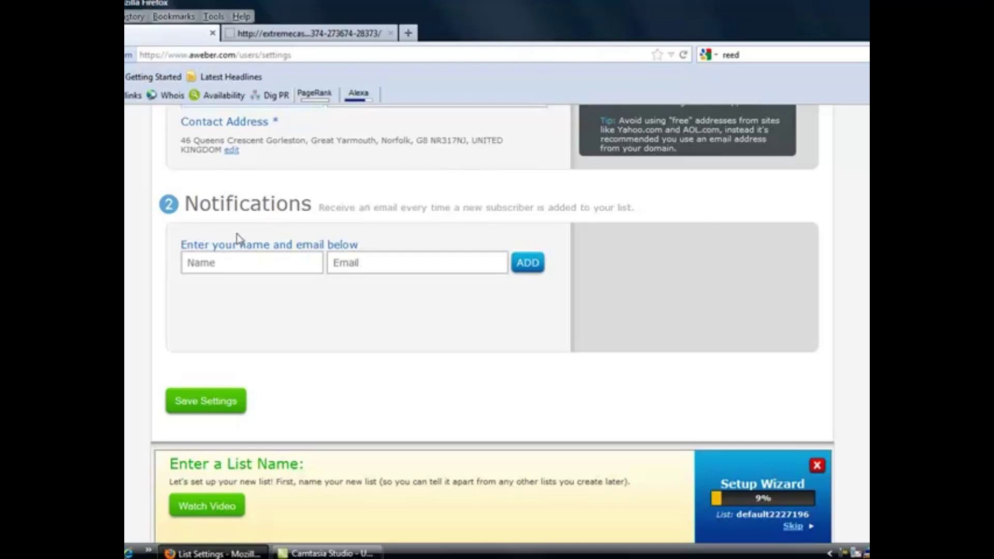
Name the new-subscriber notification 'new sub' and save the your-product1 basic settings
left_click(217, 262)
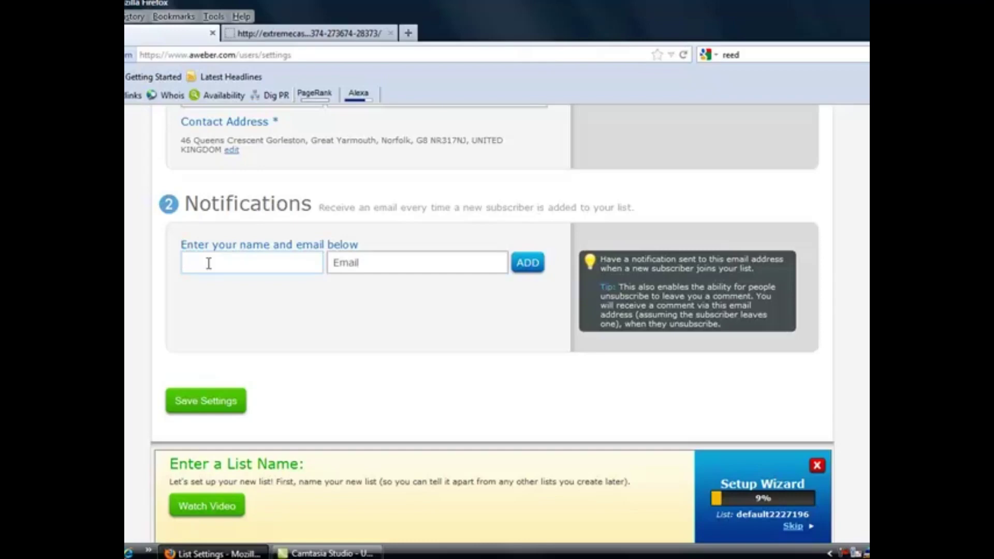
type("w sub")
left_click(356, 264)
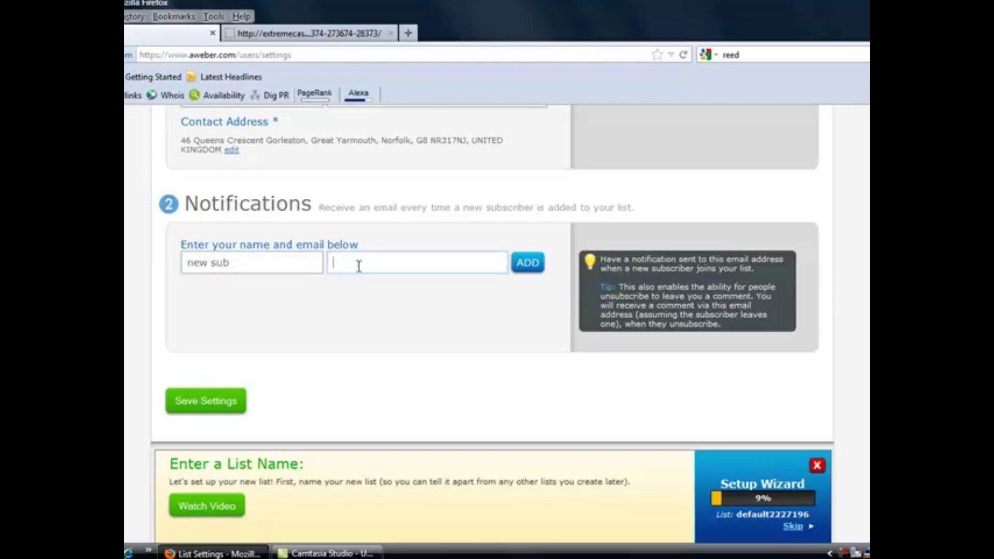
left_click(214, 402)
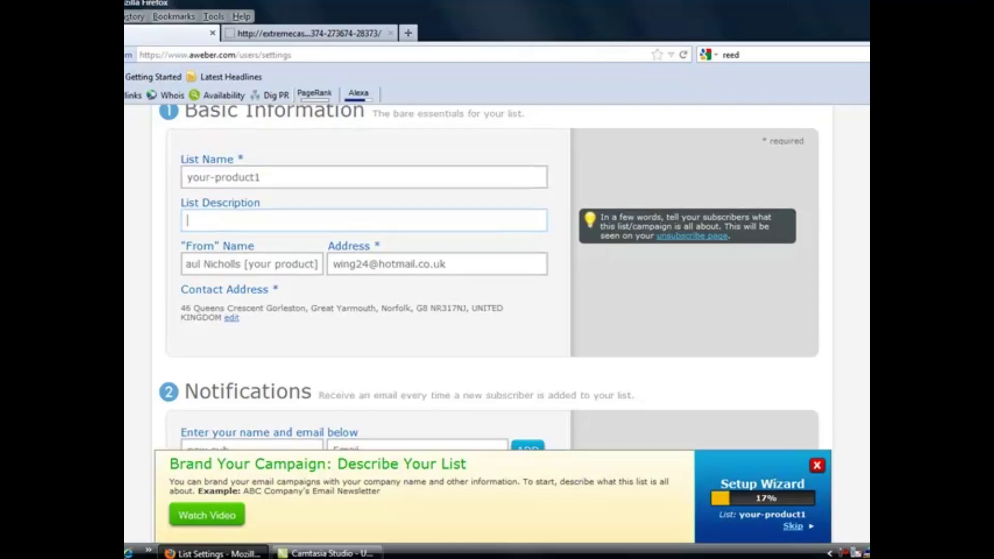
scroll(490, 277, "down", 5)
scroll(859, 160, "up", 10)
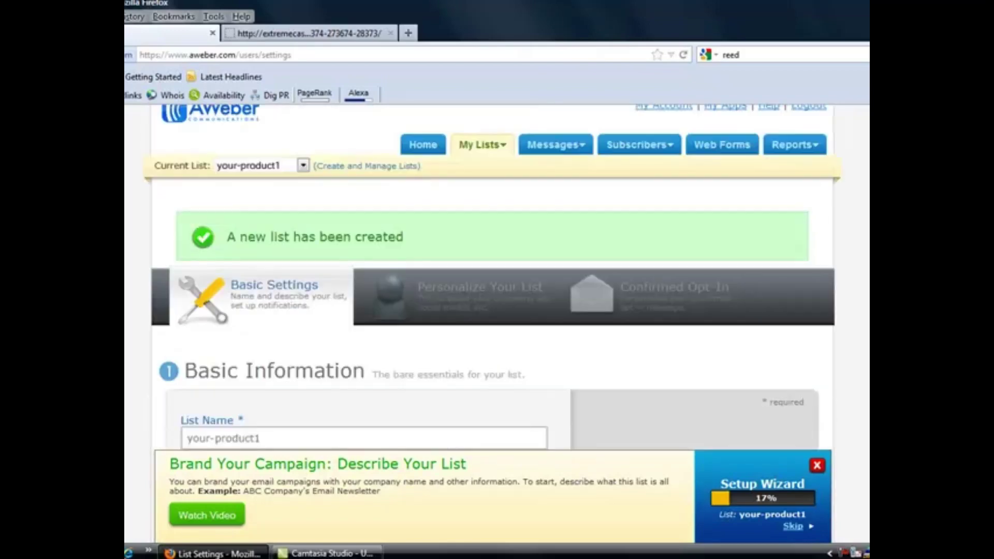
Review the Company Branding and Social Media / Sharing sections of Personalize Your List
left_click(456, 288)
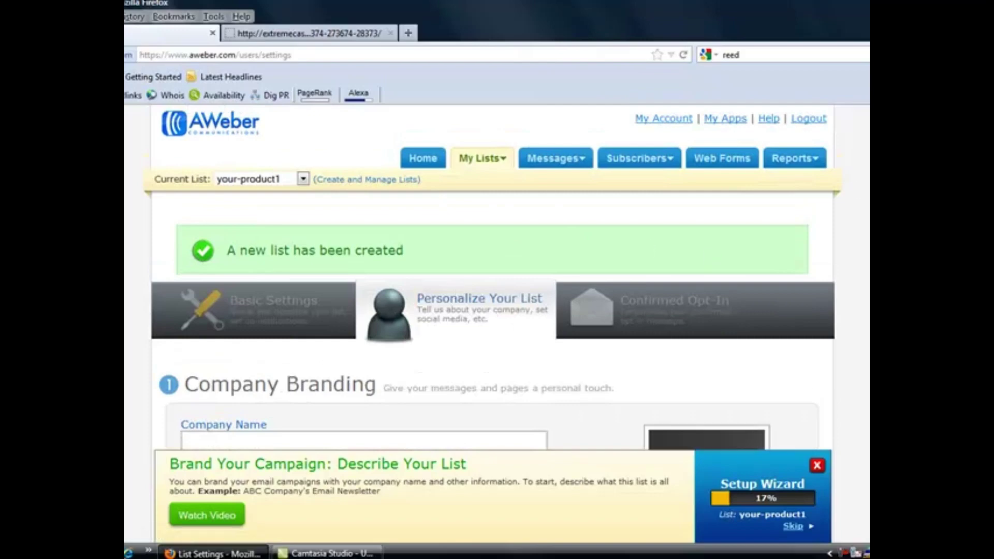
scroll(497, 311, "down", 10)
scroll(498, 311, "up", 5)
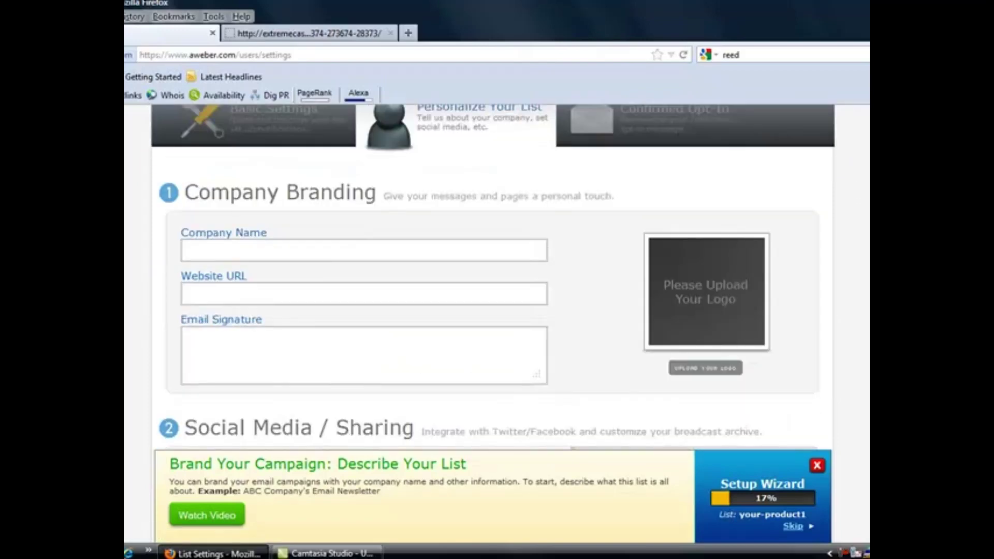
scroll(741, 275, "up", 4)
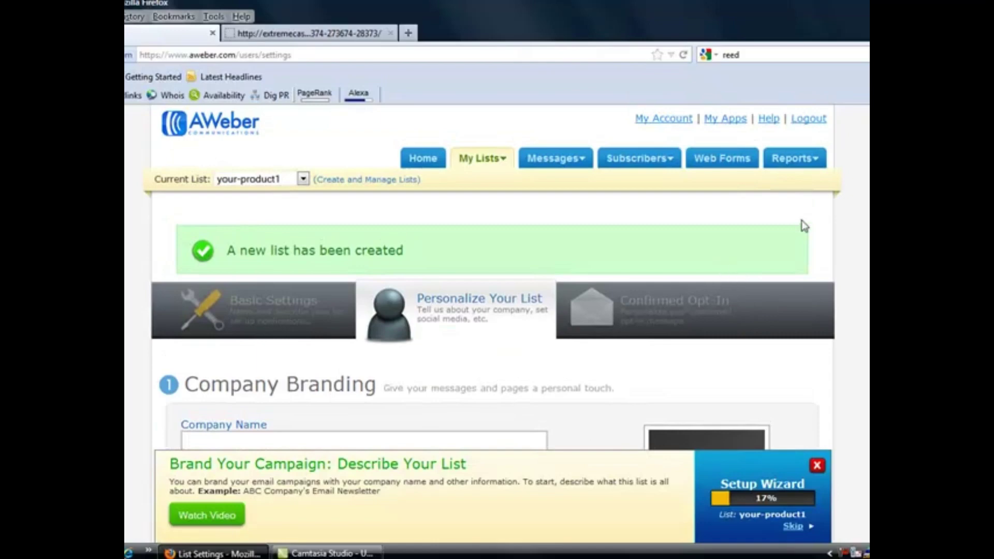
scroll(493, 277, "down", 8)
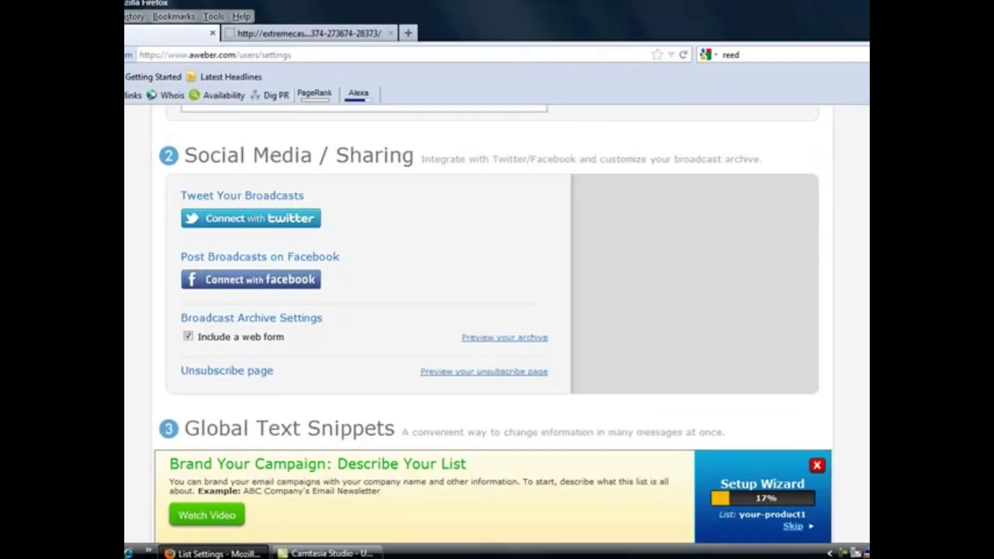
scroll(492, 277, "up", 8)
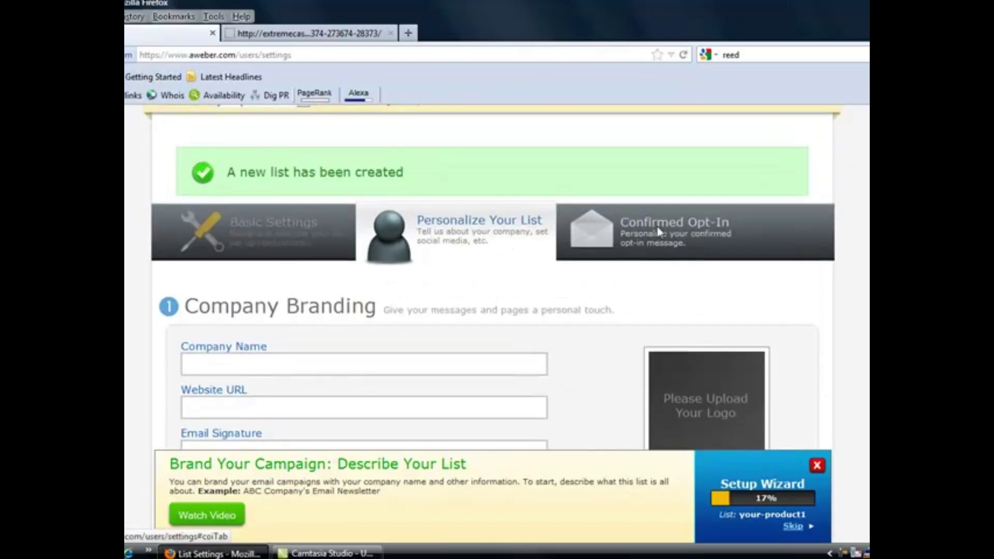
Set Require Opt-In on Web Forms to OFF, confirm with Yes, and leave Success Page URL blank
left_click(658, 228)
scroll(847, 162, "down", 10)
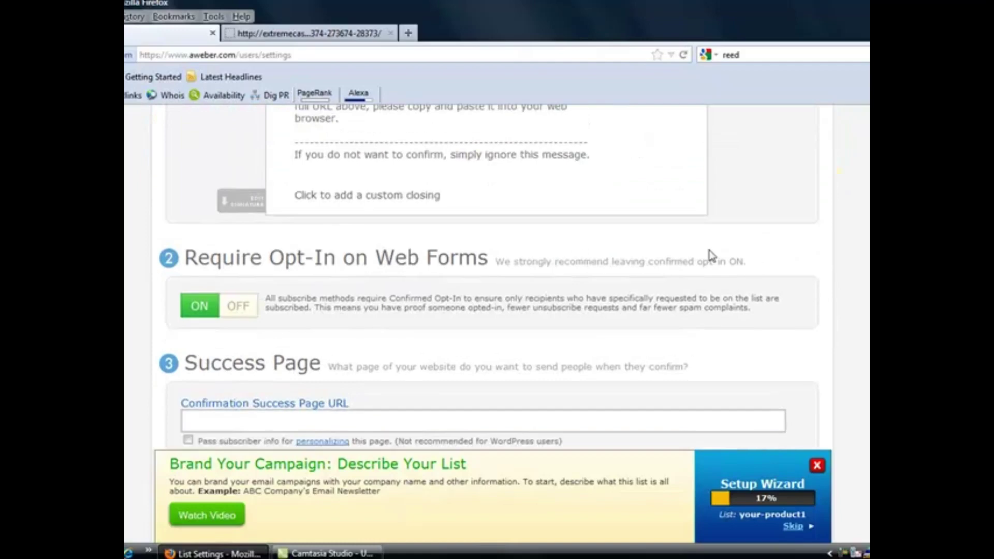
left_click(215, 308)
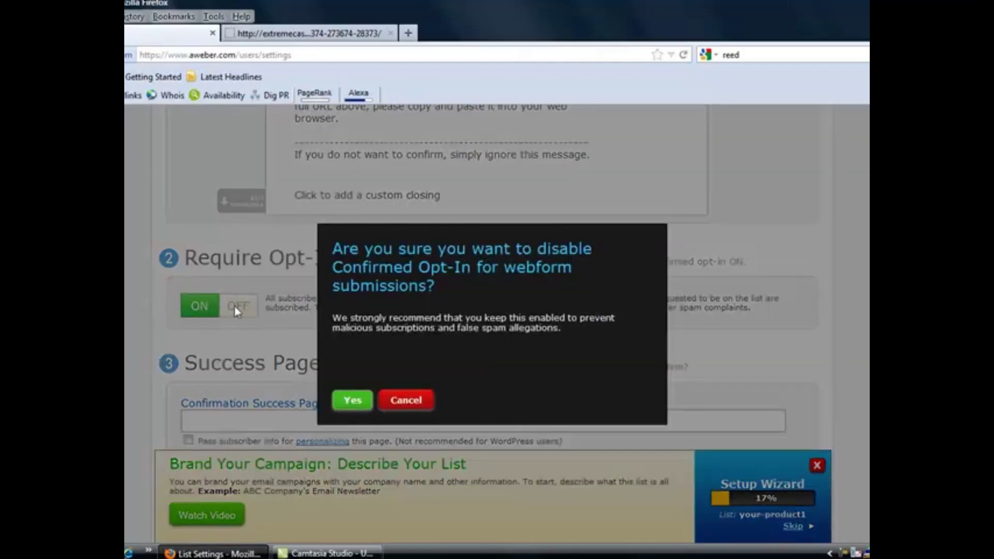
left_click(365, 402)
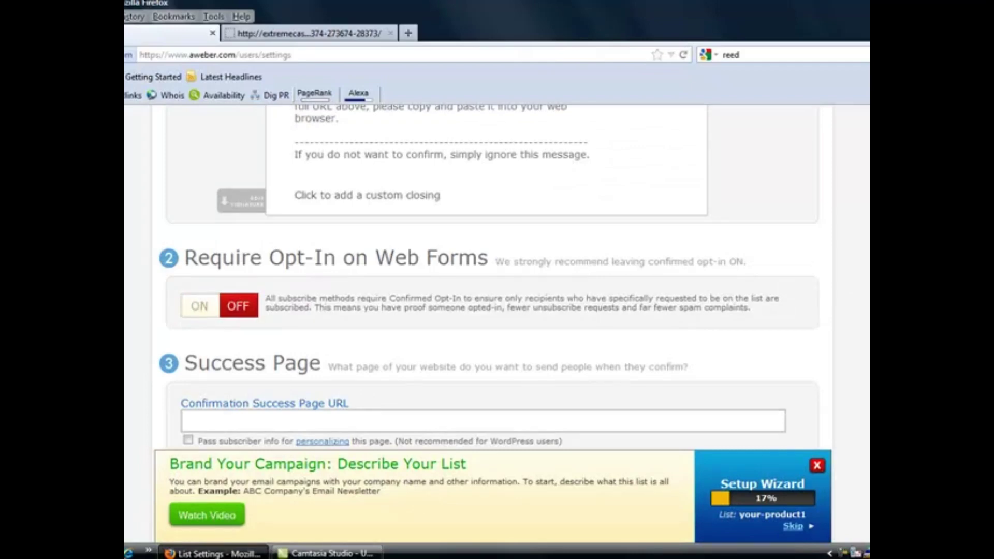
scroll(492, 285, "down", 3)
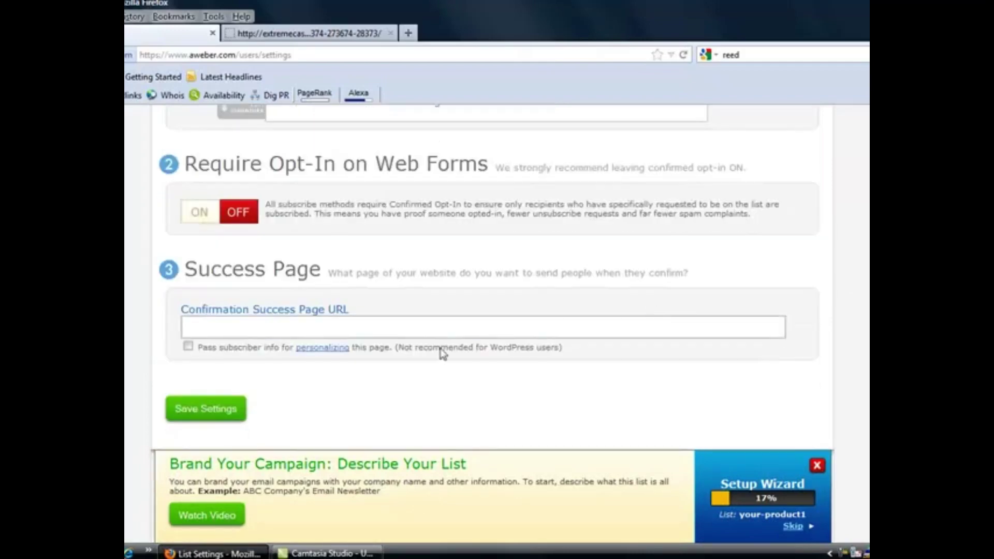
left_click(244, 323)
Save the confirmed opt-in settings and return to the Your Lists overview
left_click(207, 410)
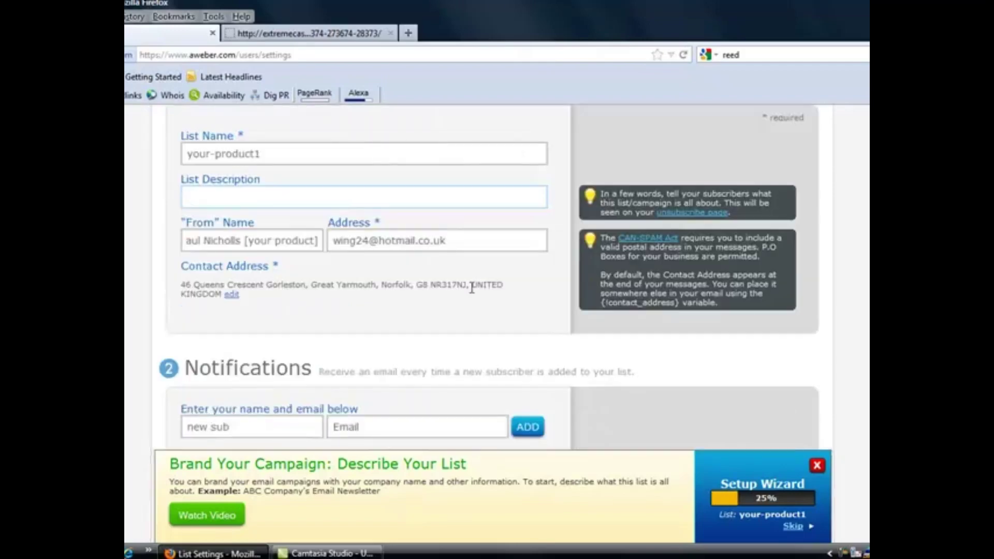
scroll(492, 279, "up", 3)
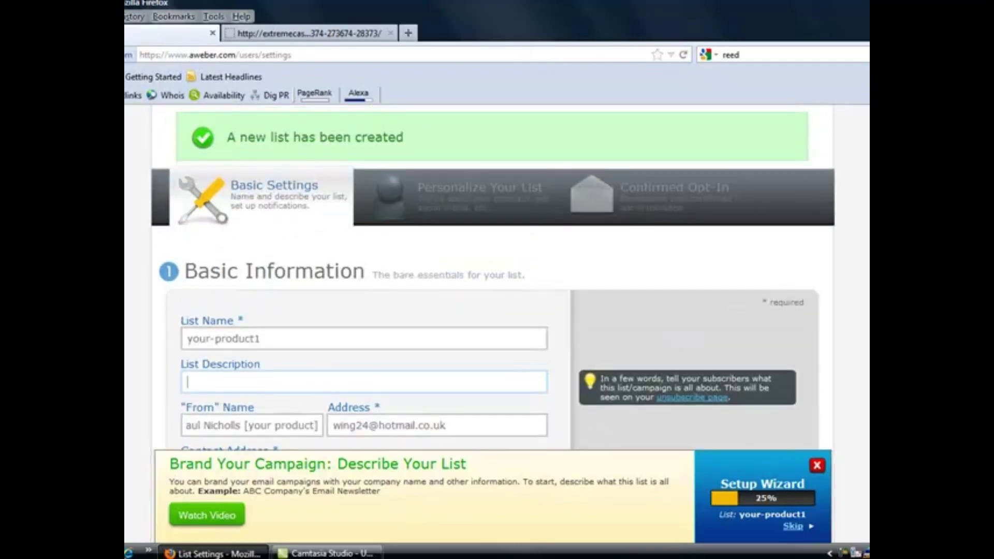
scroll(492, 280, "down", 7)
scroll(492, 280, "up", 5)
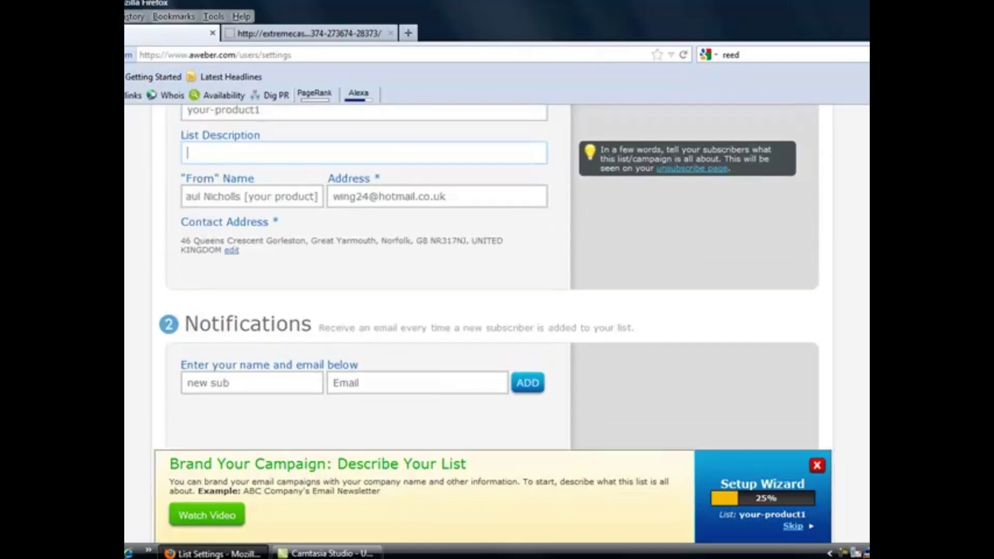
scroll(492, 279, "up", 3)
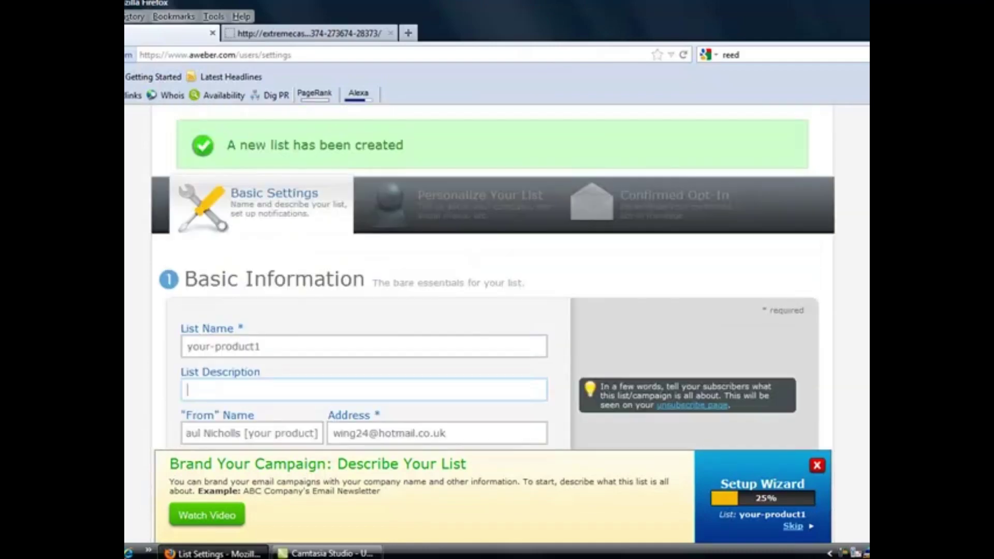
scroll(492, 279, "down", 7)
scroll(492, 280, "up", 6)
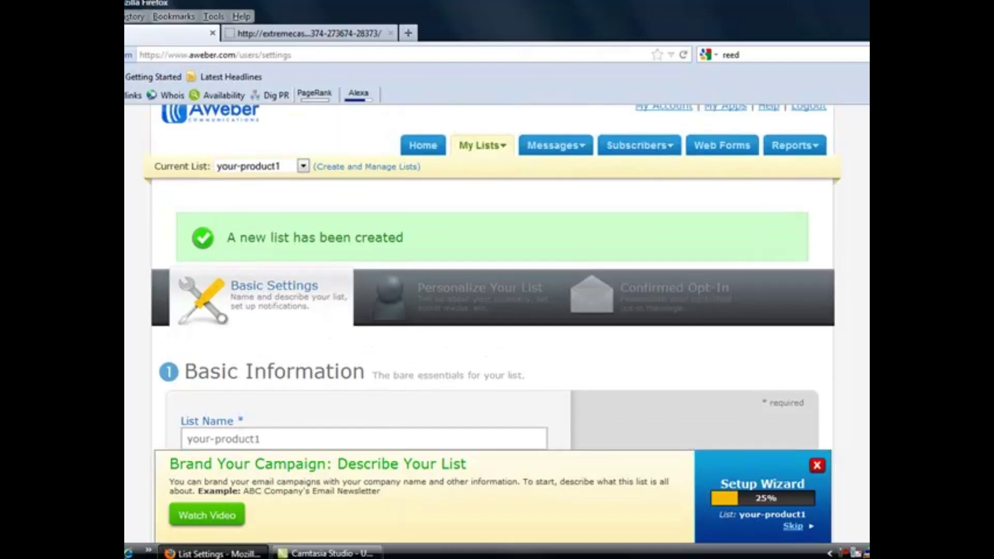
left_click(355, 171)
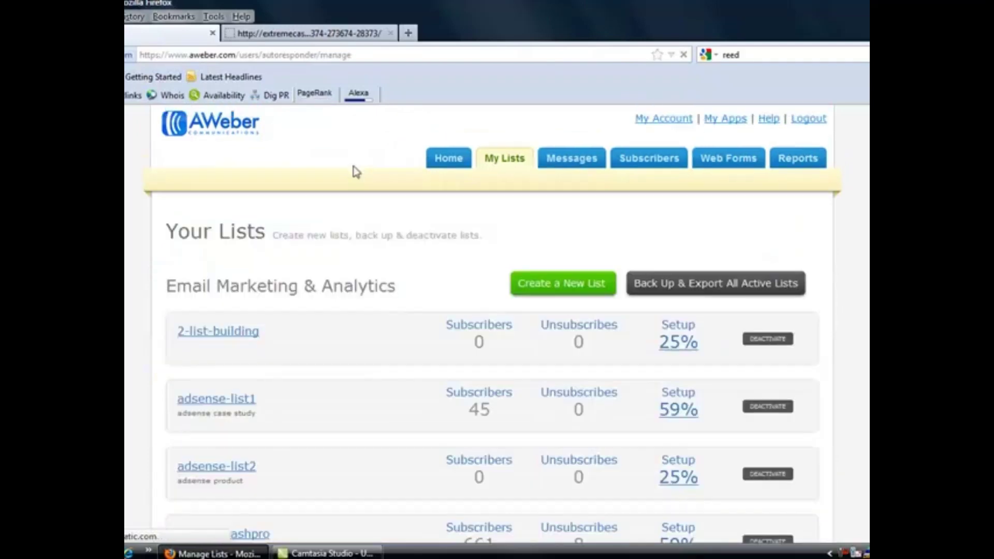
Create another new list and replace its default name with your-product2
left_click(558, 289)
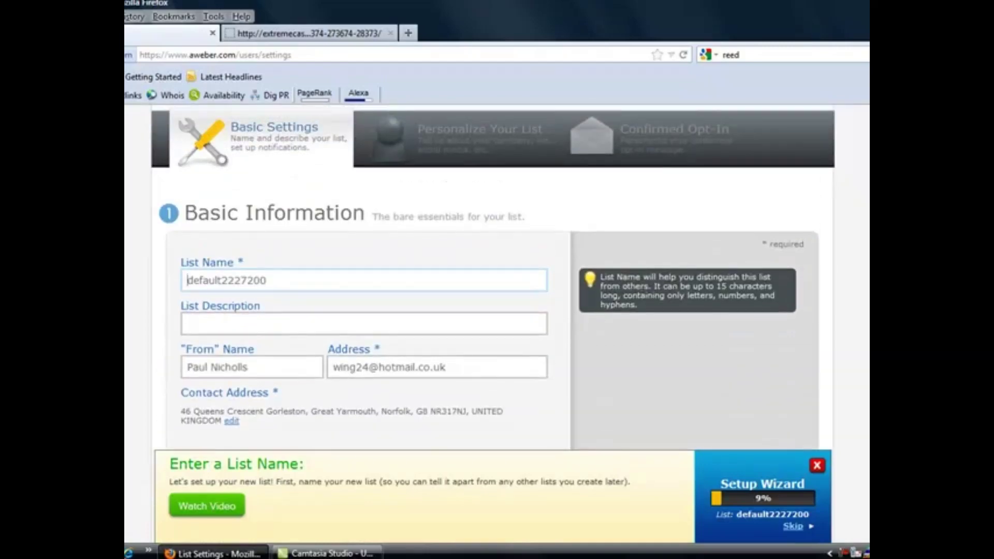
left_click_drag(270, 281, 185, 281)
type("your")
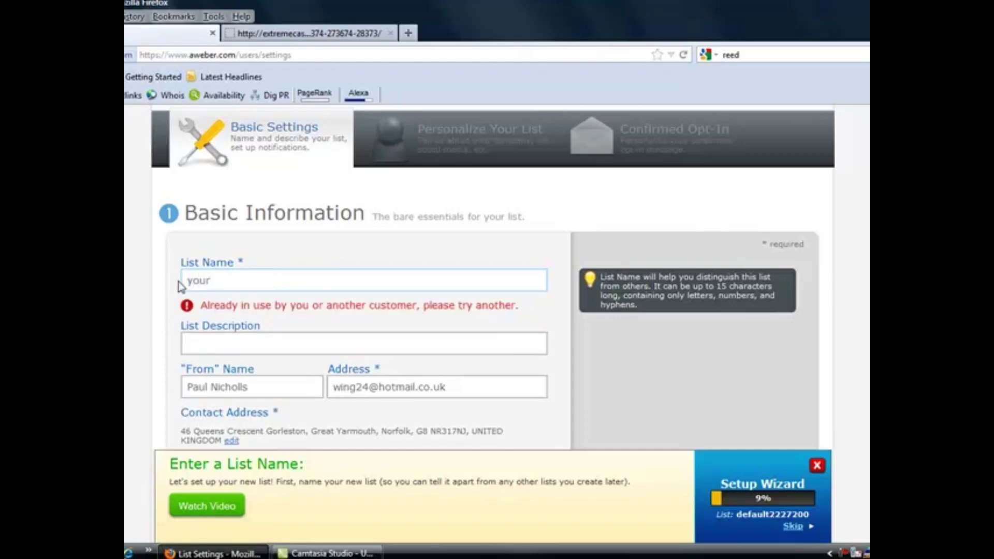
type("-product2")
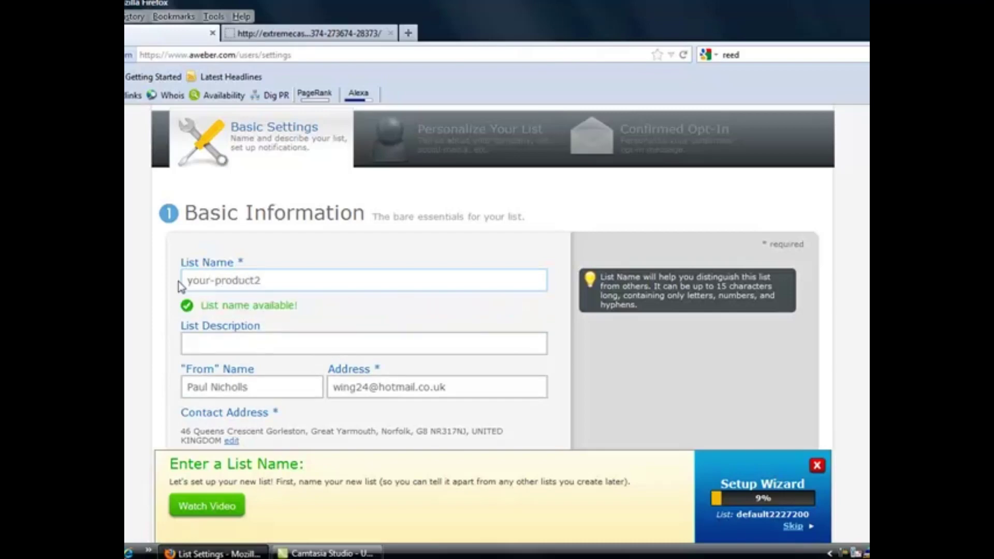
mouse_move(372, 330)
scroll(617, 127, "down", 5)
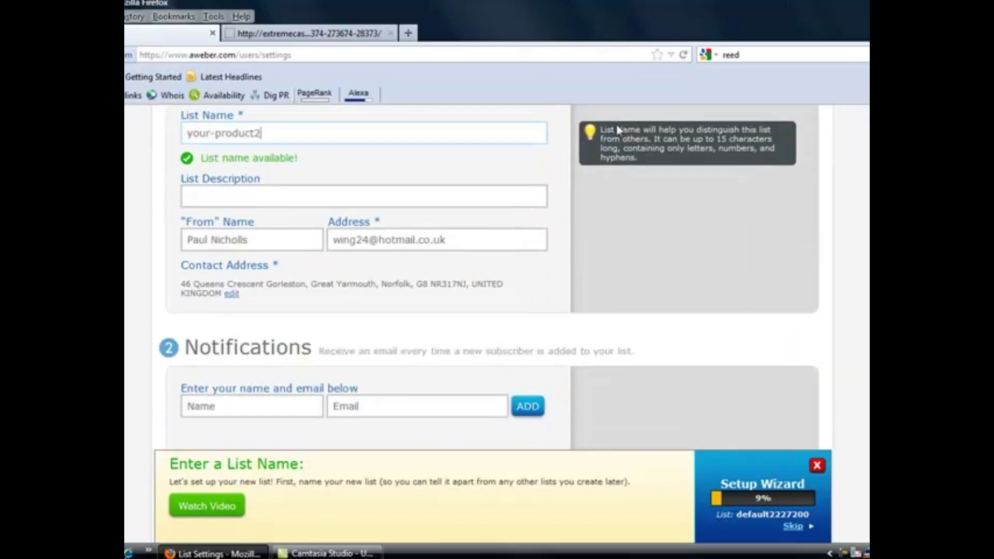
Edit the list's From name and save the your-product2 basic settings
left_click(261, 241)
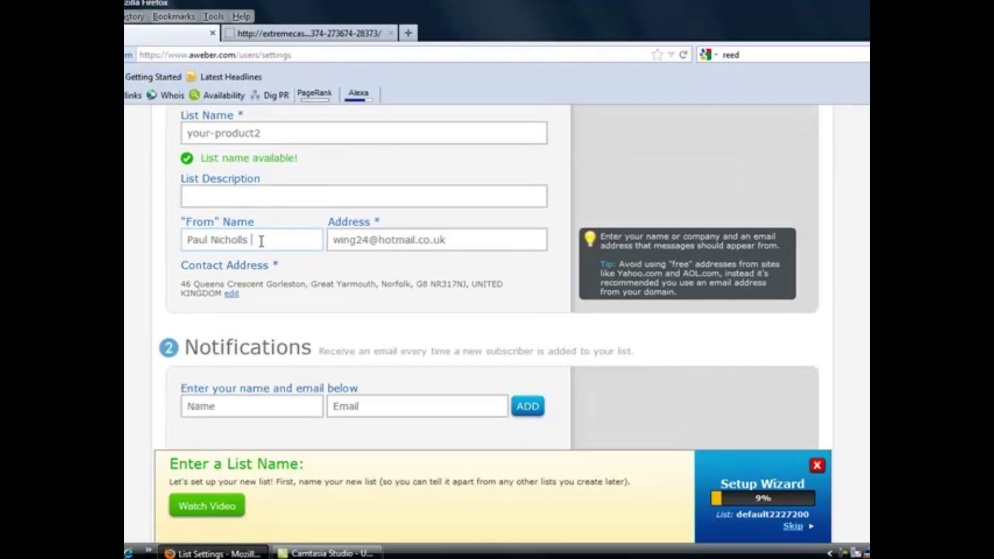
type("(")
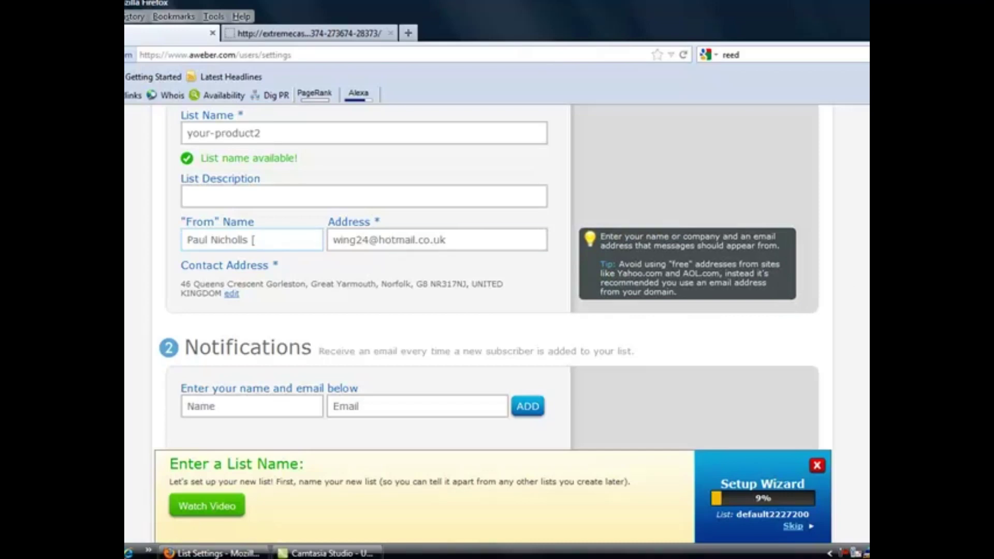
scroll(254, 240, "down", 4)
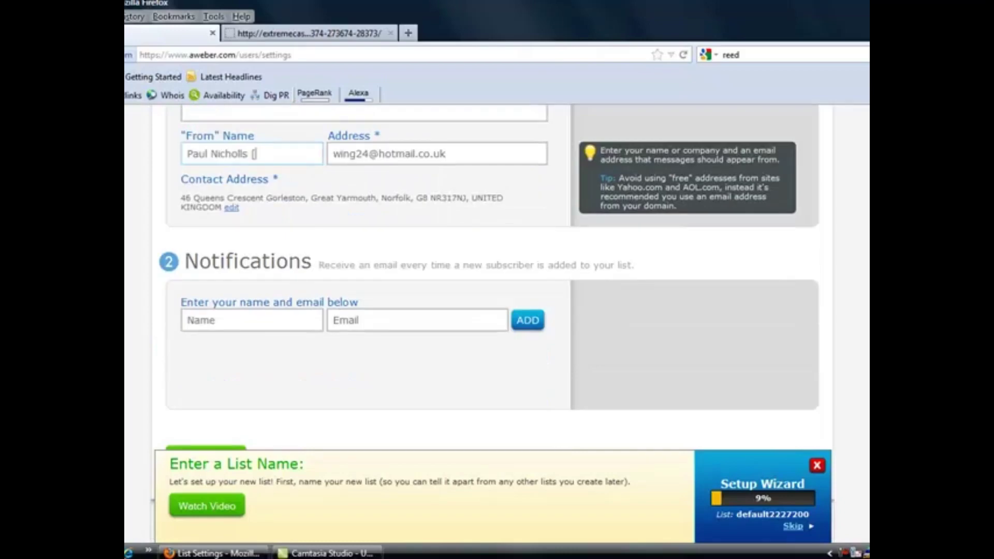
left_click(242, 293)
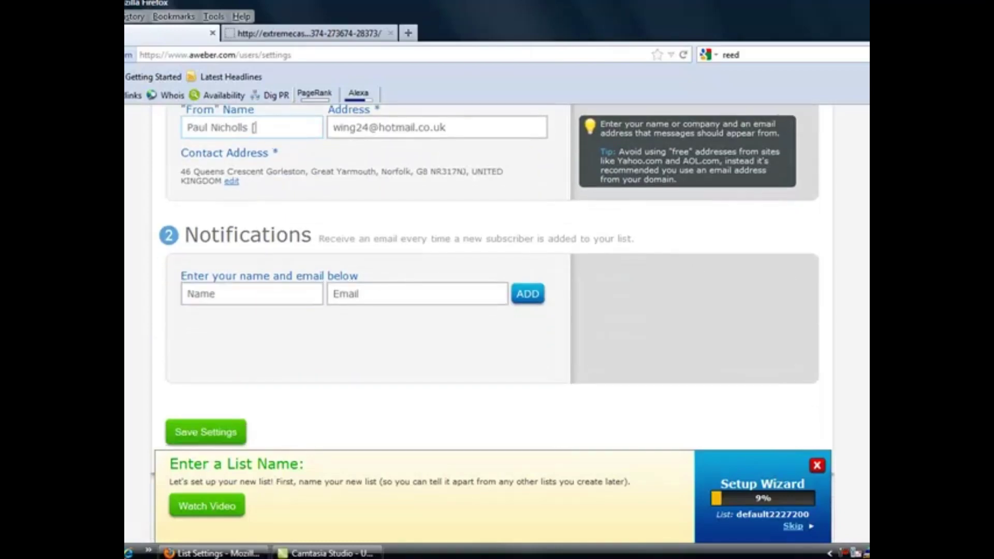
scroll(492, 259, "up", 8)
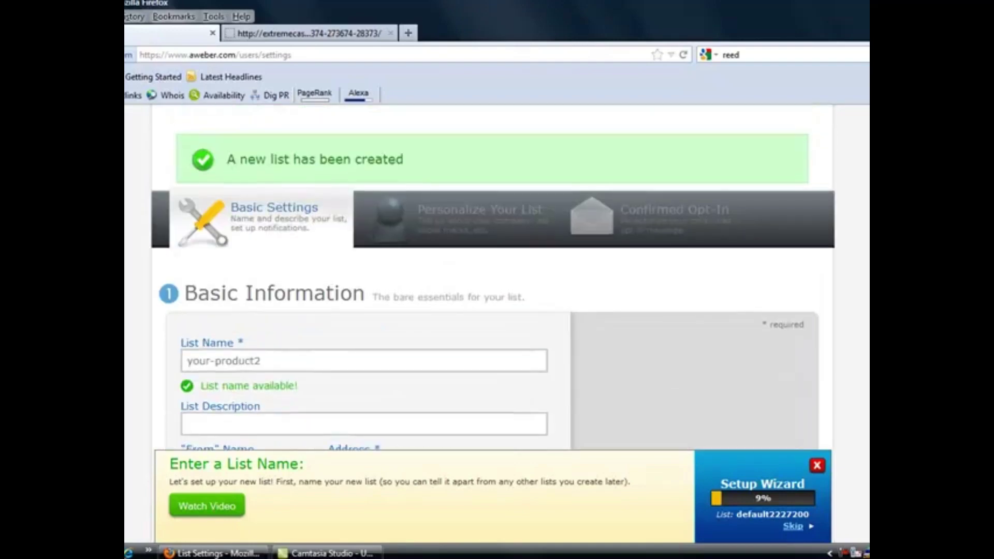
scroll(492, 259, "down", 4)
scroll(254, 354, "down", 5)
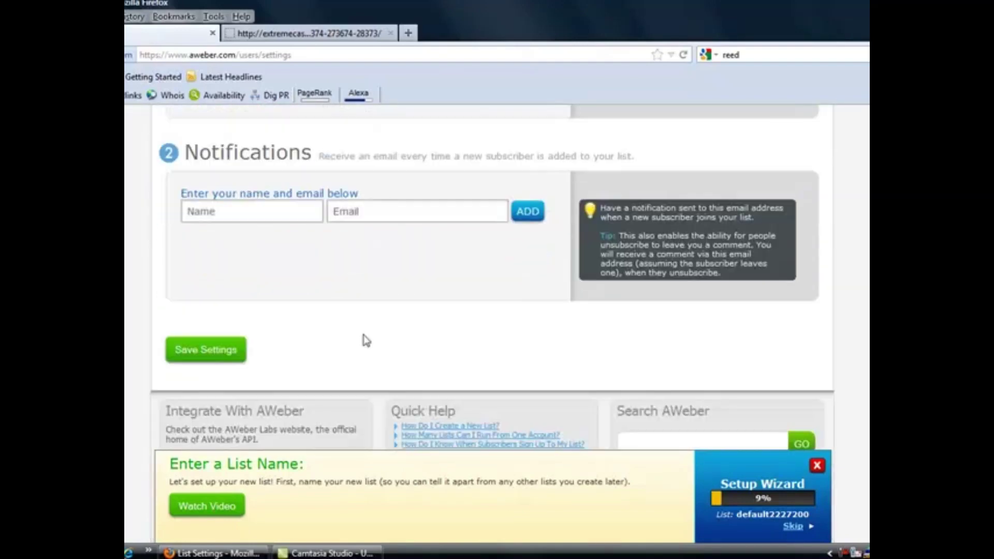
left_click(244, 349)
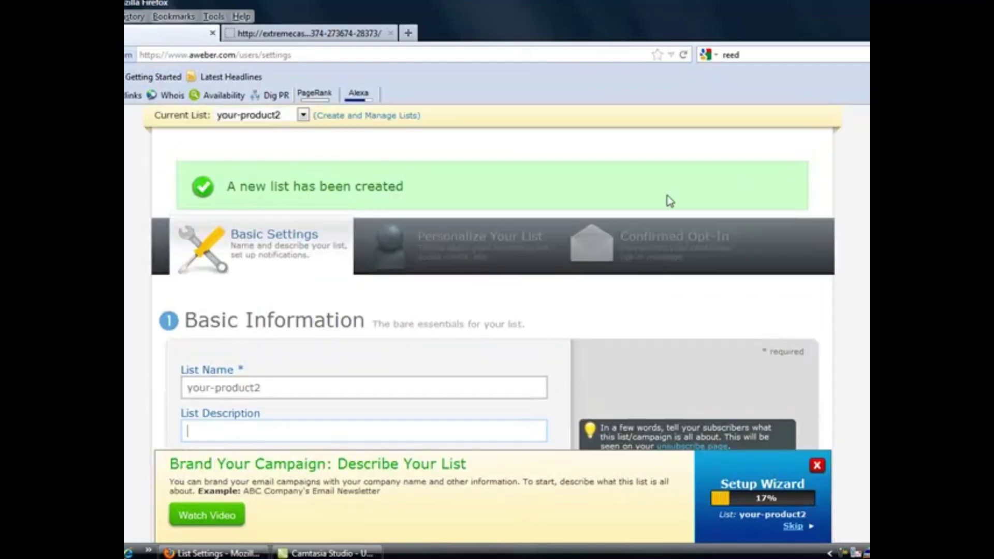
Move through Personalize Your List to Confirmed Opt-In and save it with opt-in left on
left_click(475, 250)
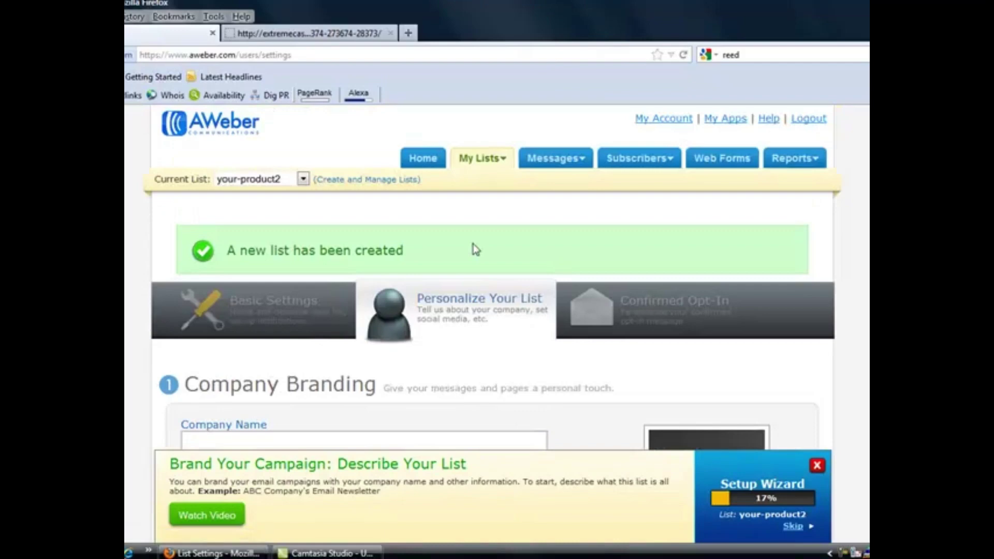
left_click(653, 318)
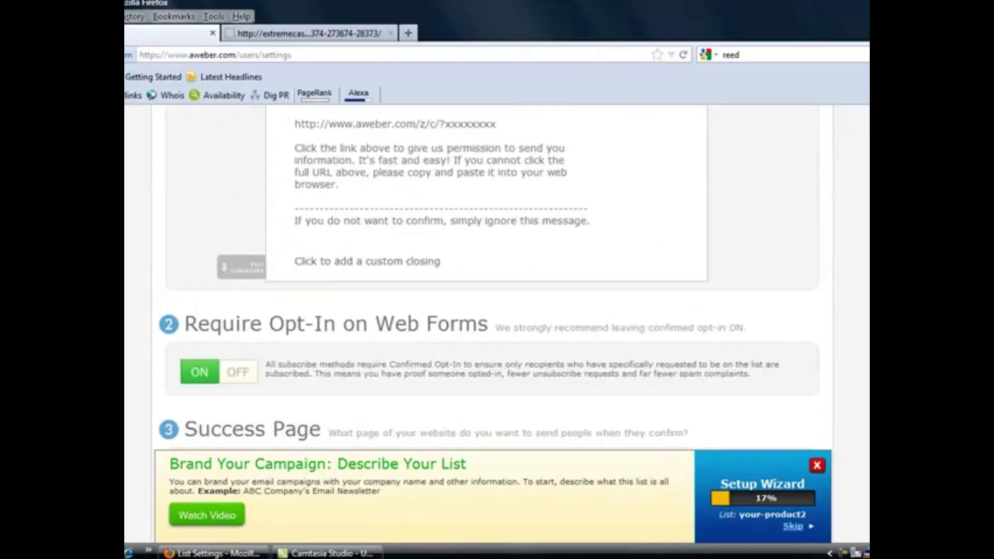
scroll(487, 280, "down", 1)
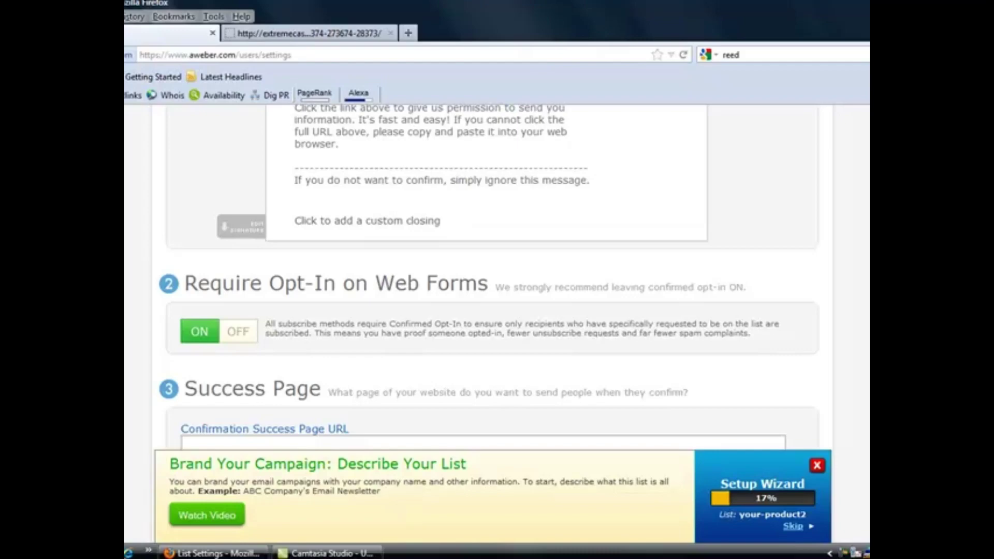
scroll(632, 302, "down", 3)
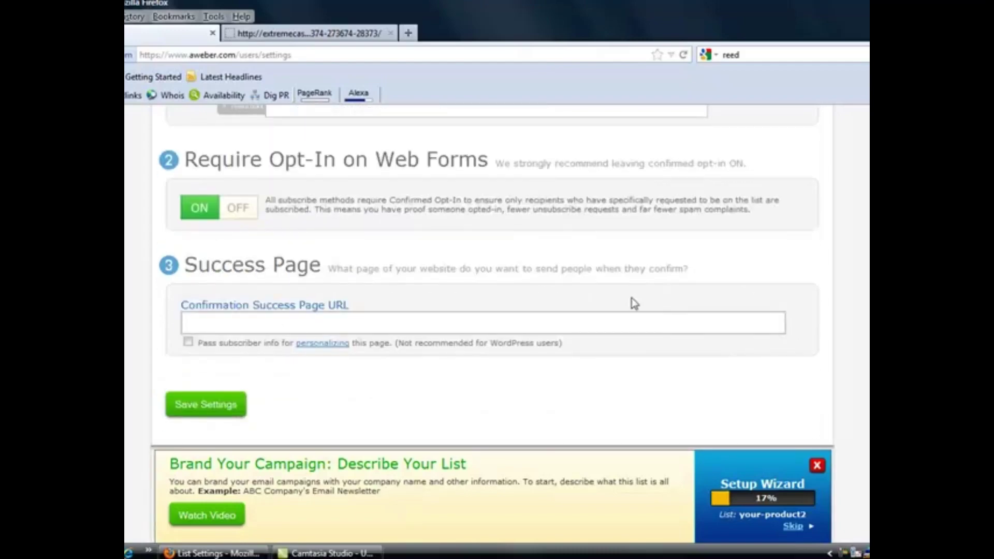
left_click(193, 405)
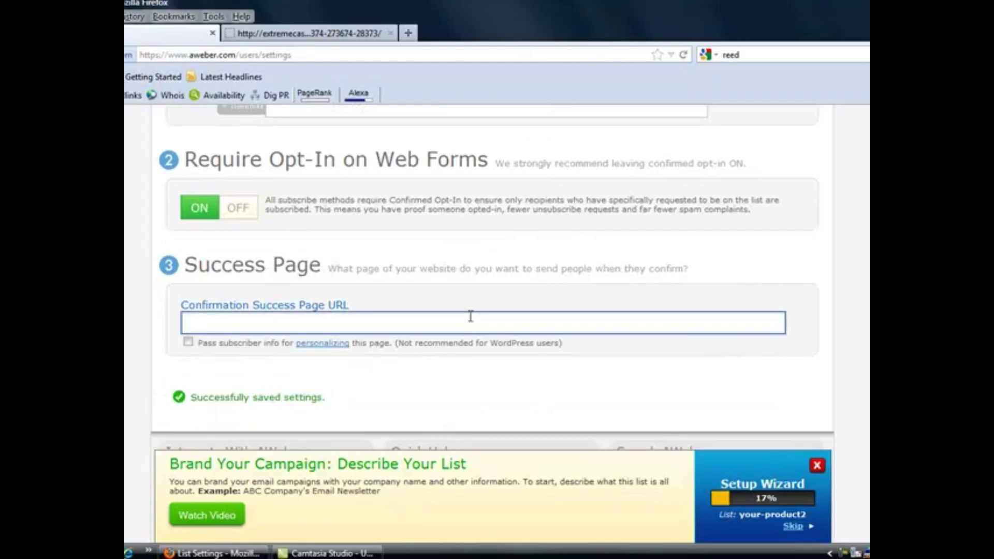
scroll(706, 175, "up", 7)
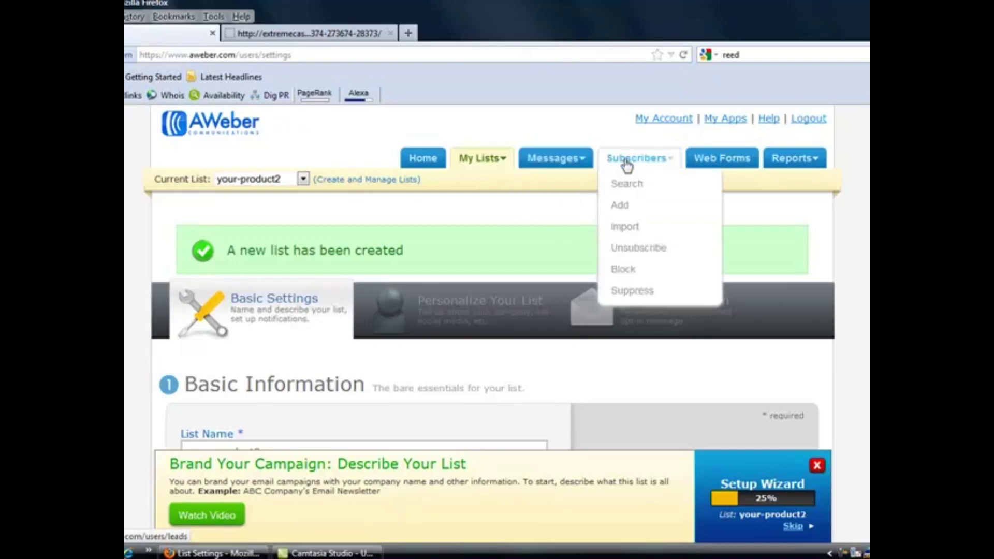
Open Automation Rules for your-product2, browse the Action choices, and open the Current List dropdown
mouse_move(489, 170)
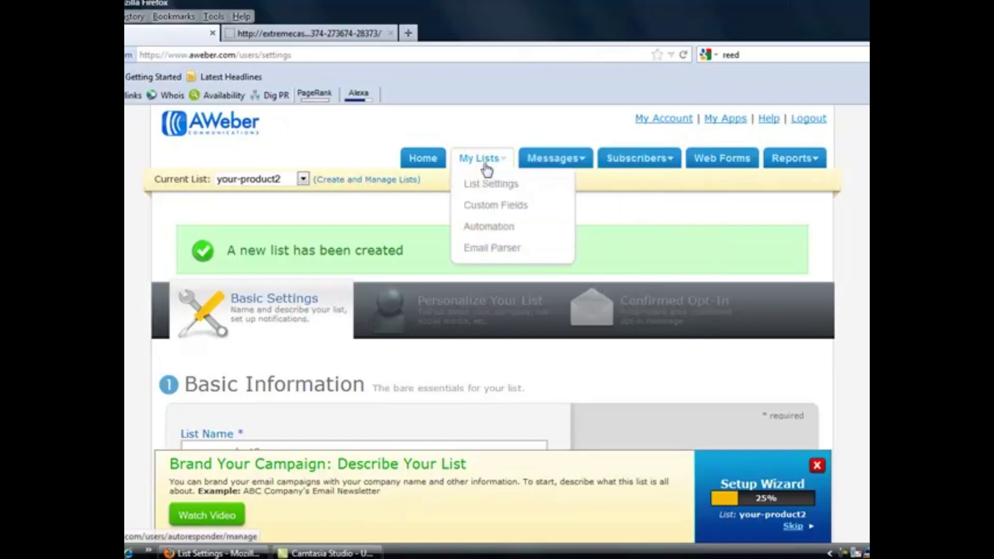
left_click(490, 228)
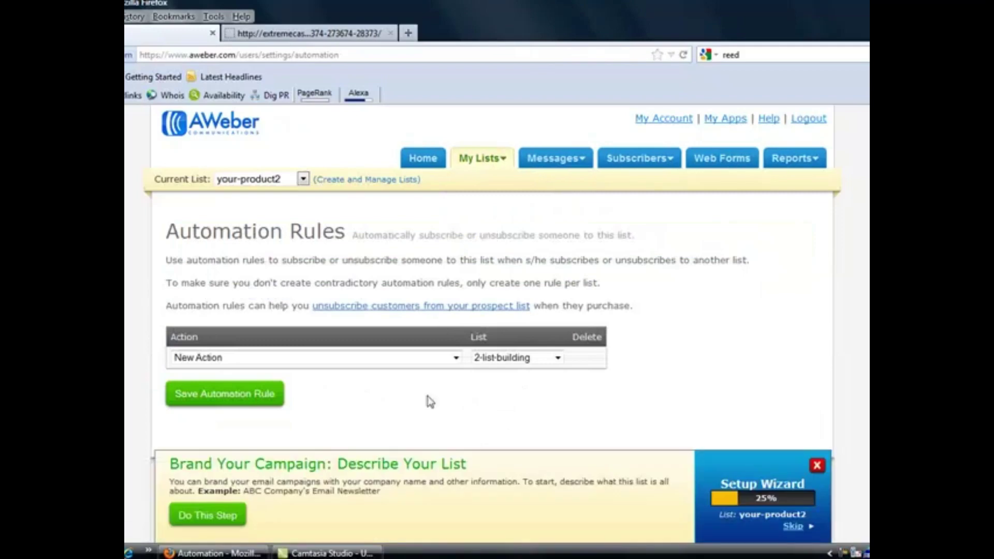
scroll(732, 247, "down", 1)
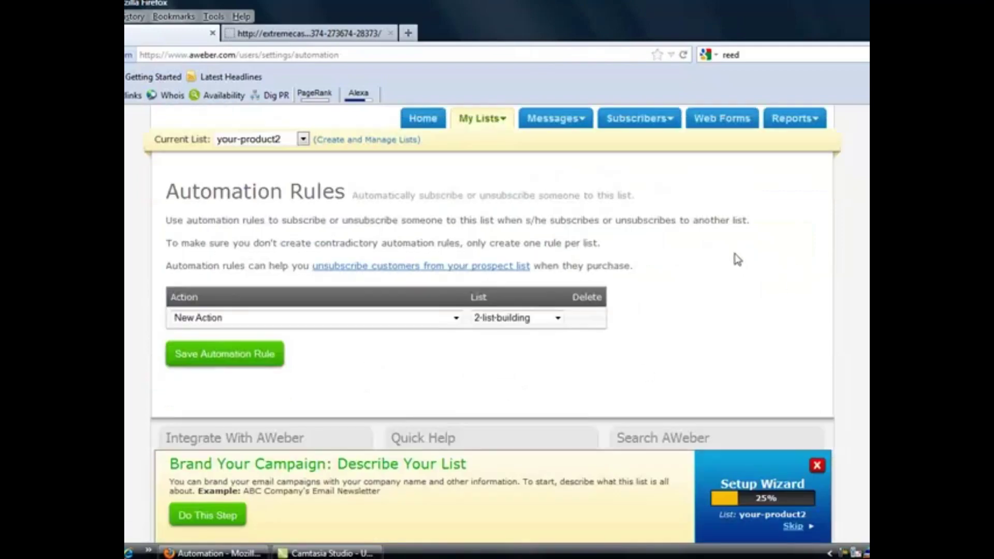
left_click(455, 318)
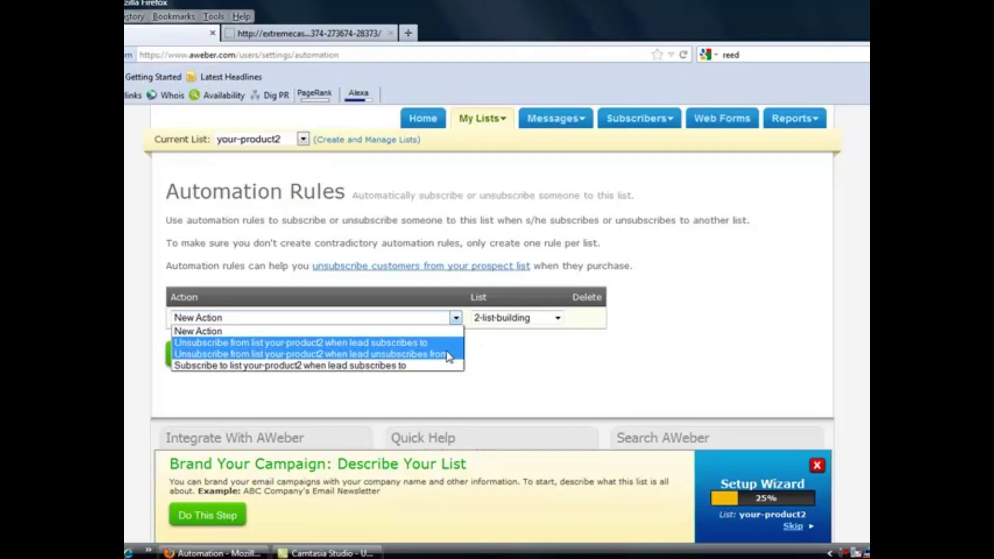
left_click(481, 360)
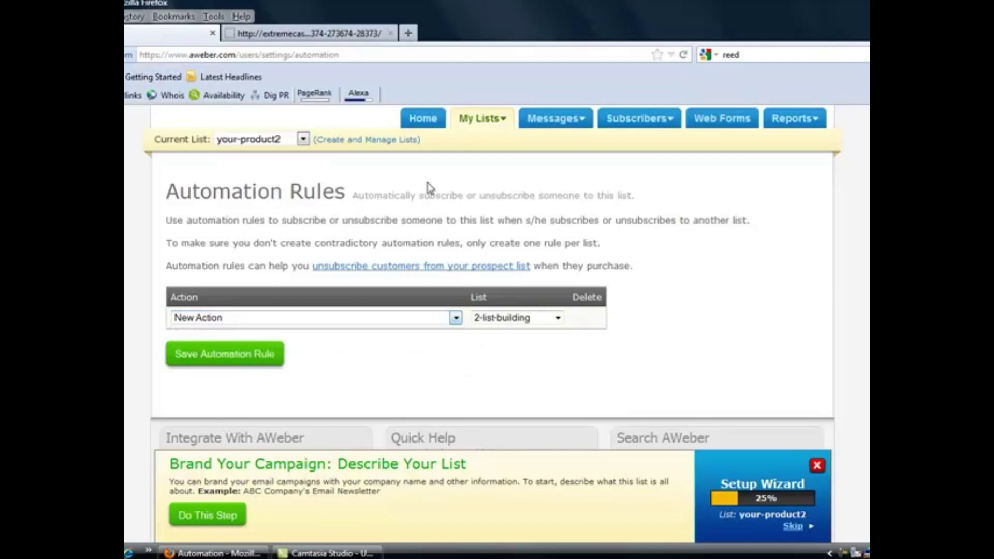
left_click(303, 140)
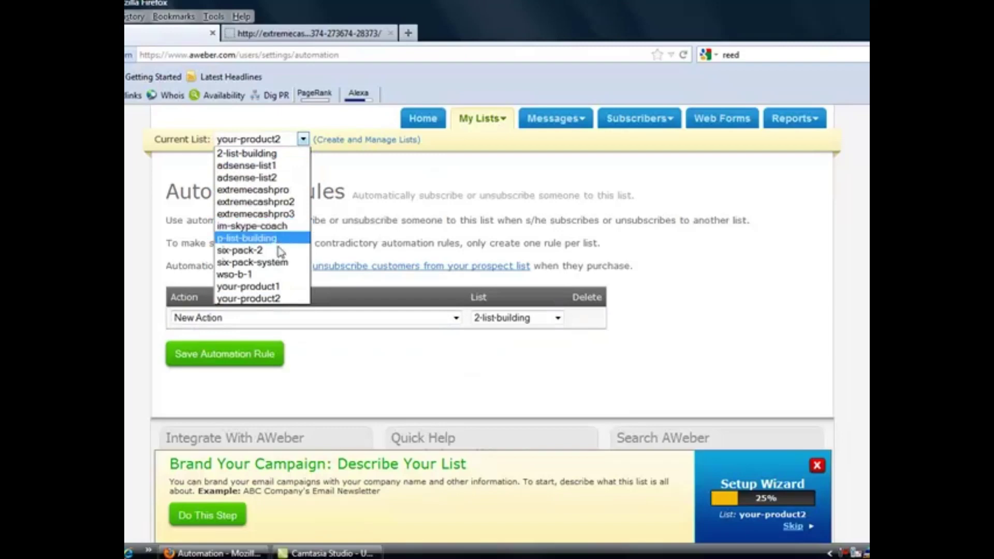
Switch to your-product1, save a rule unsubscribing leads who subscribe to your-product2, then go to Web Forms
left_click(281, 288)
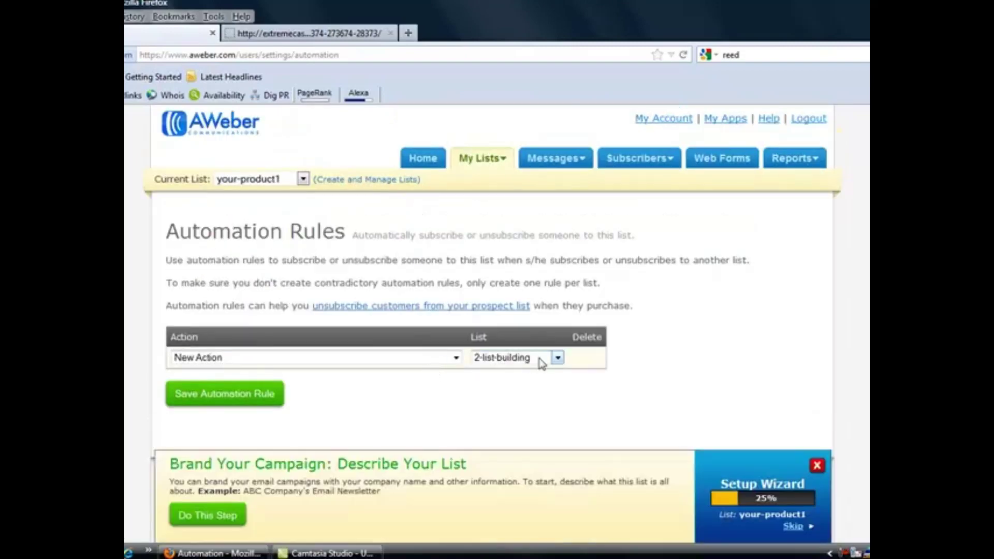
left_click(456, 357)
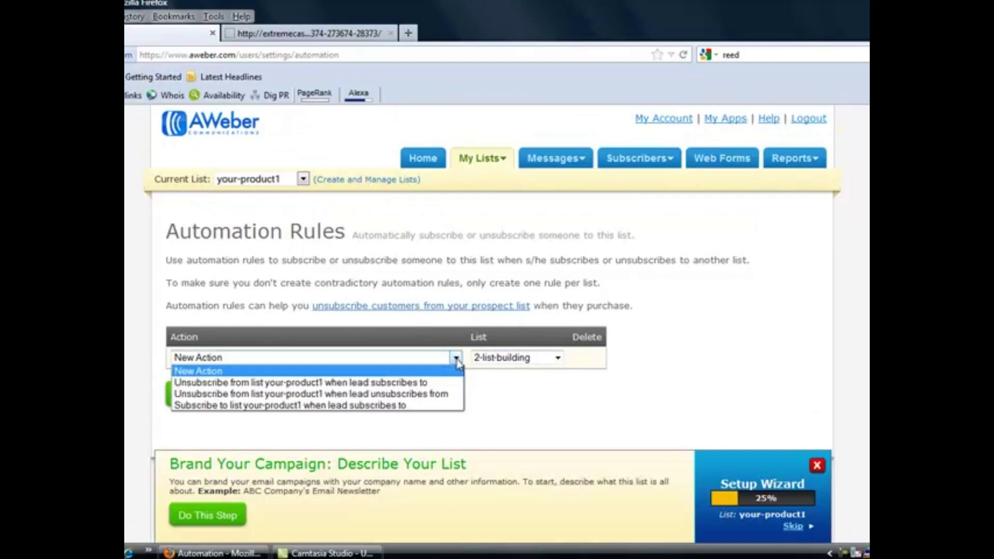
left_click(431, 388)
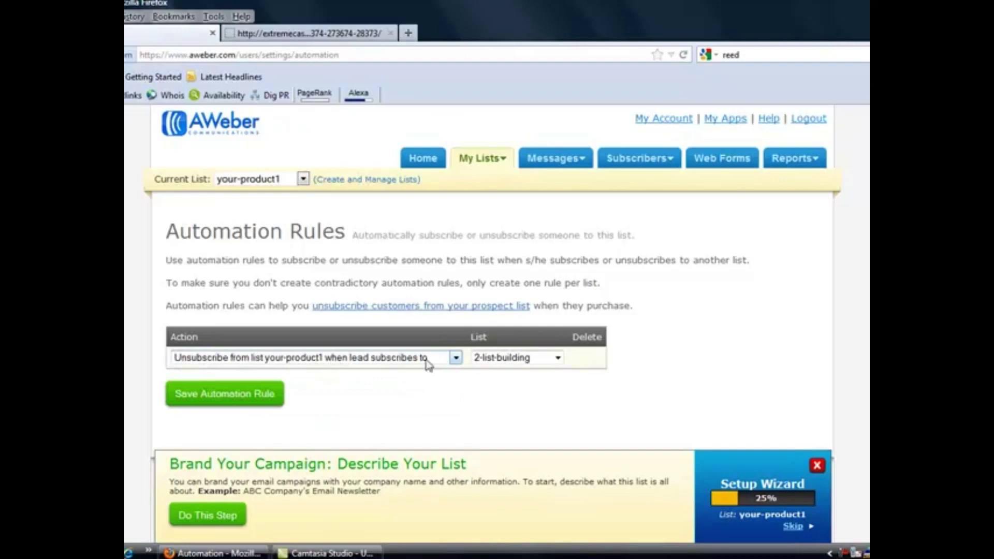
left_click(557, 358)
left_click(503, 496)
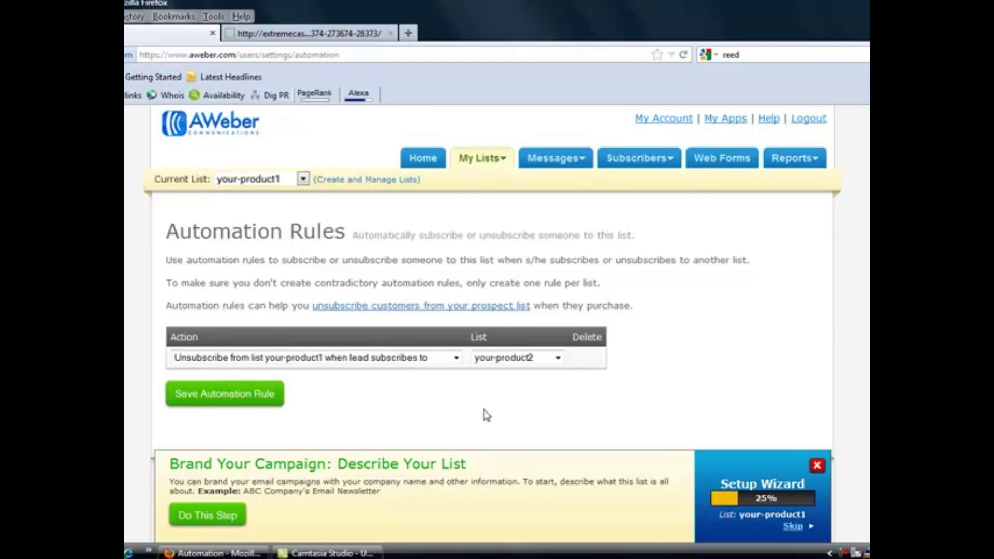
left_click(234, 398)
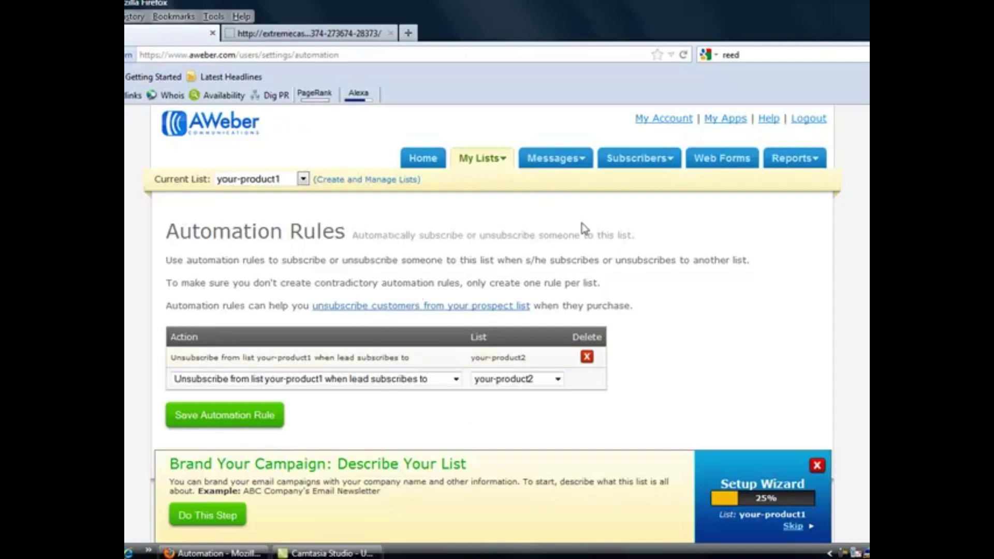
left_click(721, 167)
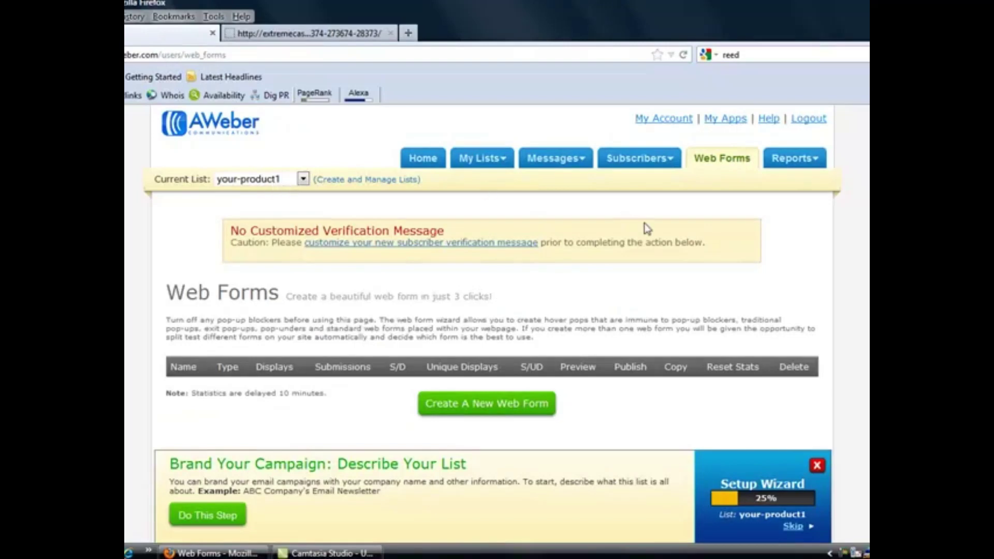
Start a new web form and relabel its Name field 'First Name Only'
left_click(482, 407)
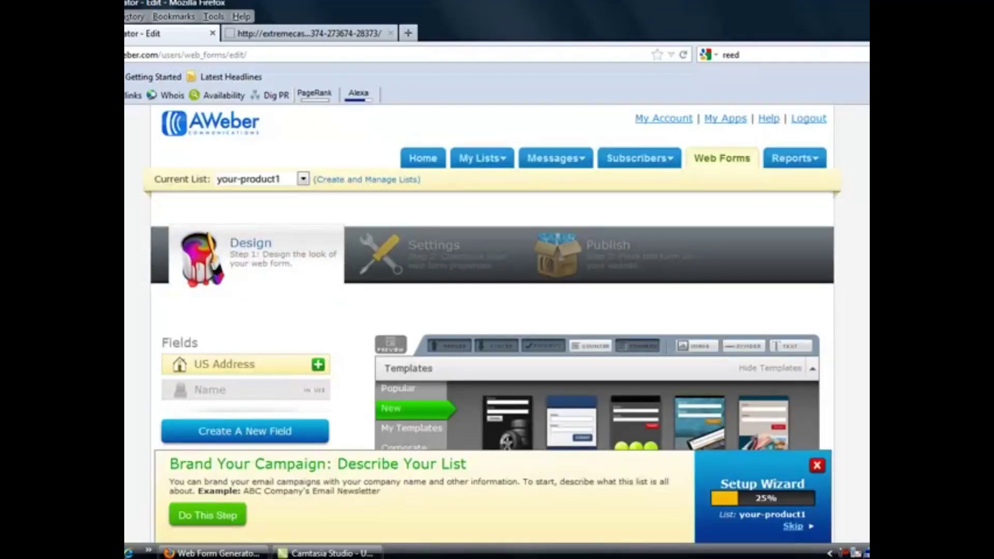
scroll(492, 279, "down", 6)
scroll(595, 279, "up", 1)
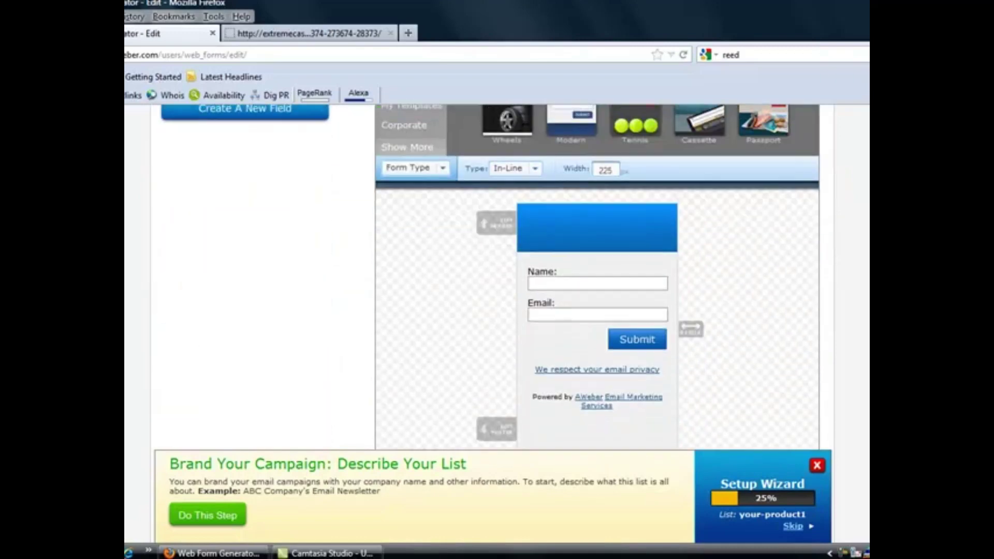
mouse_move(524, 270)
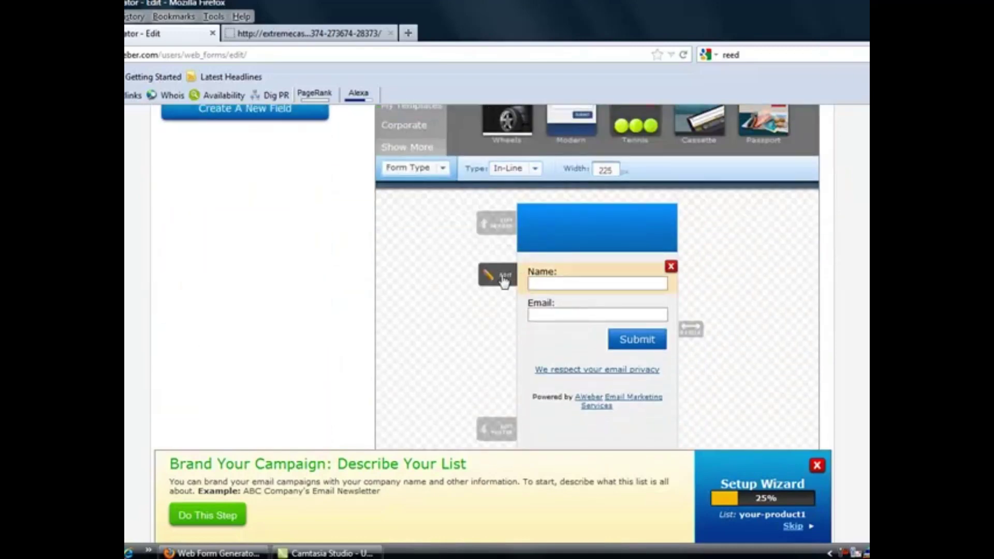
left_click(504, 278)
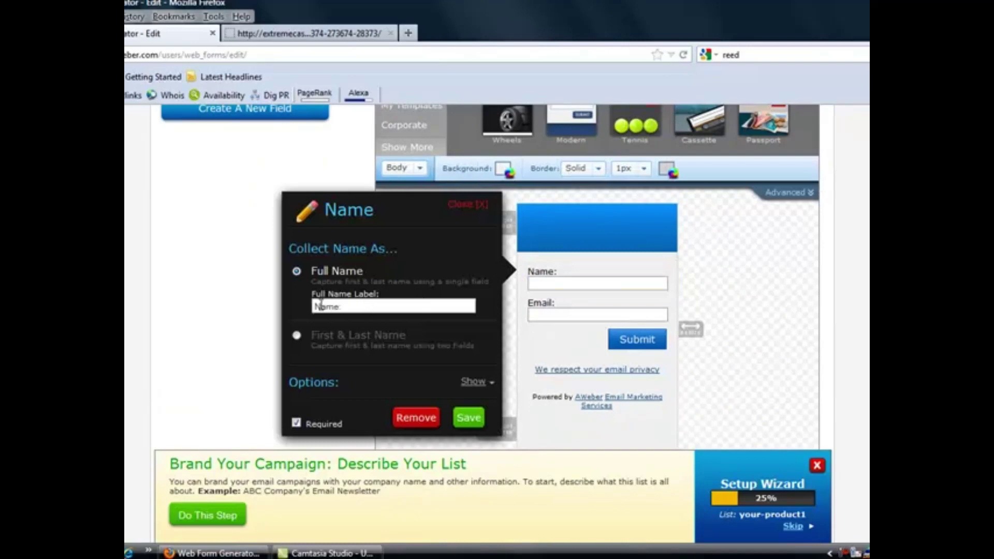
type("First Name")
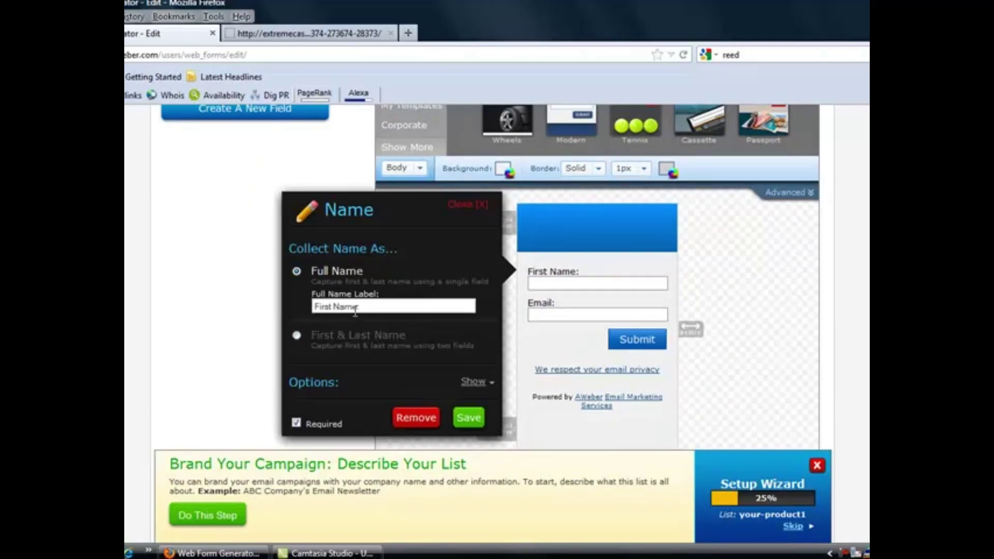
type(" Only")
left_click(470, 424)
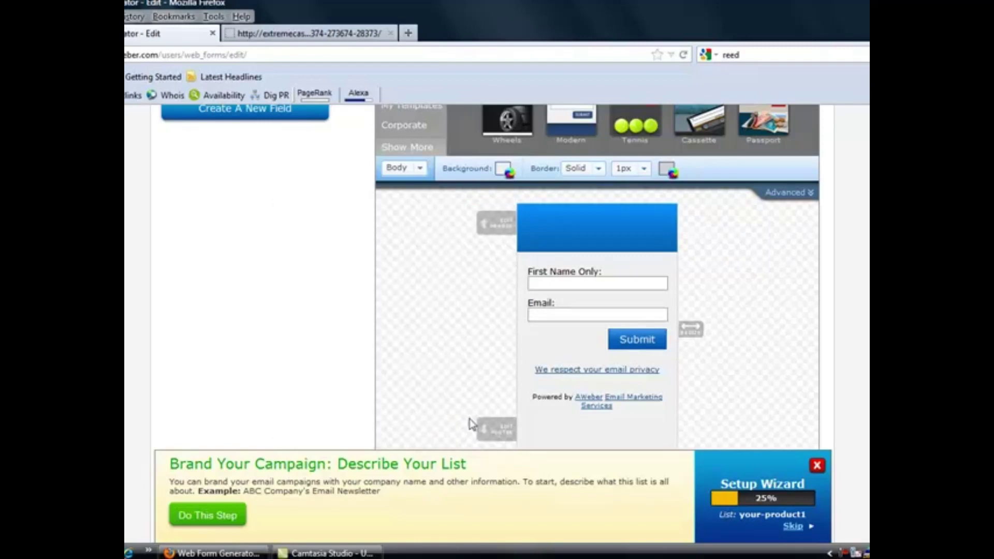
Delete the Powered by AWeber footer, save the form design, and move to its settings step
scroll(642, 371, "down", 2)
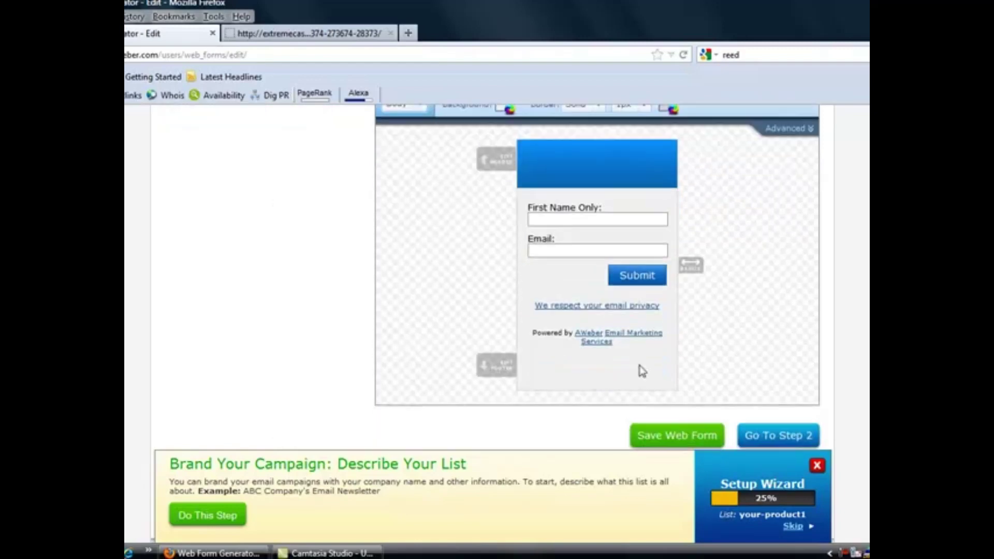
left_click(673, 381)
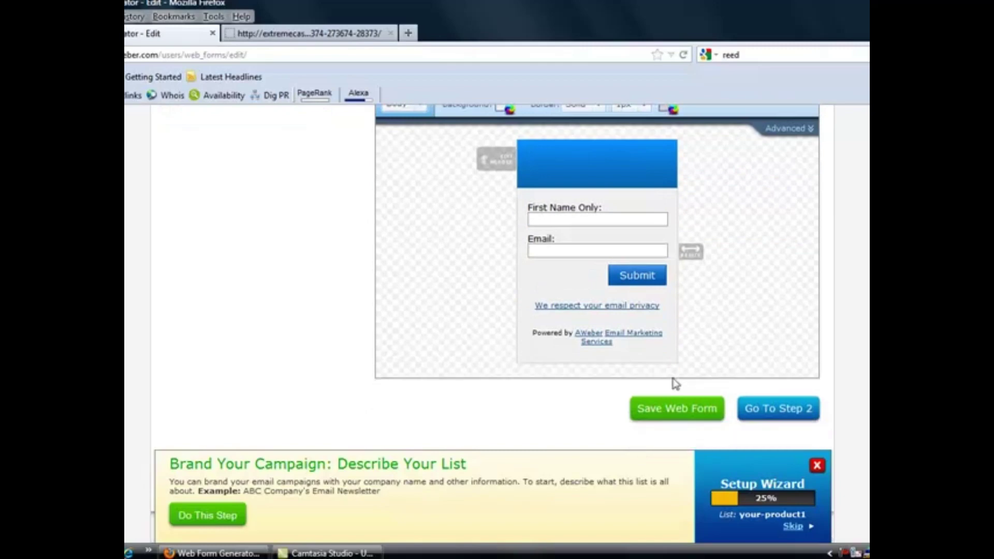
mouse_move(601, 332)
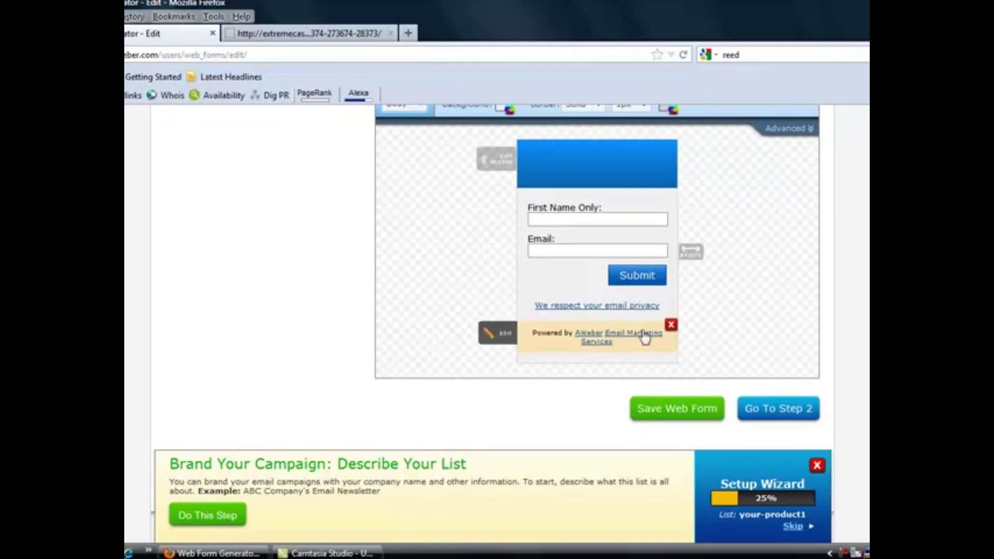
left_click(671, 324)
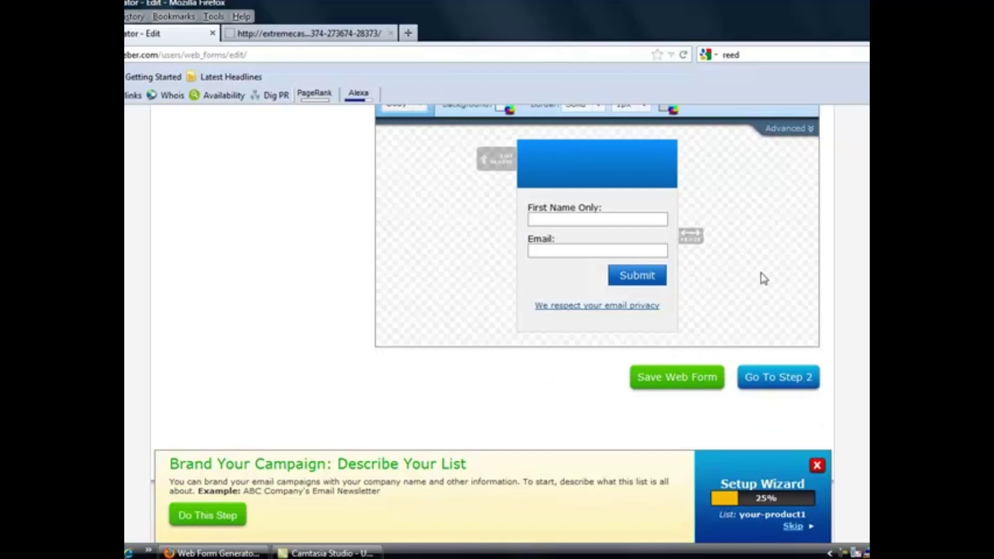
left_click(686, 382)
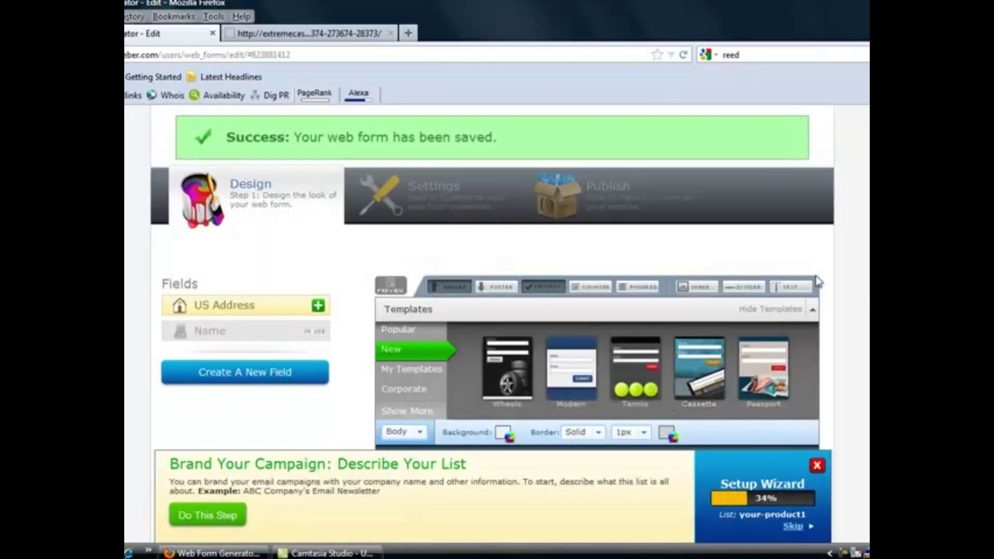
scroll(491, 273, "down", 10)
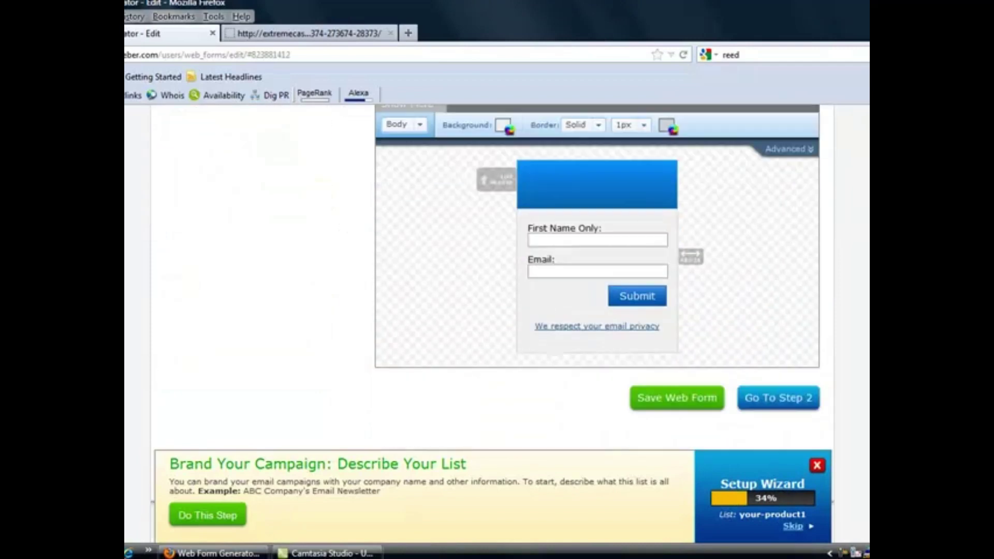
scroll(491, 273, "up", 8)
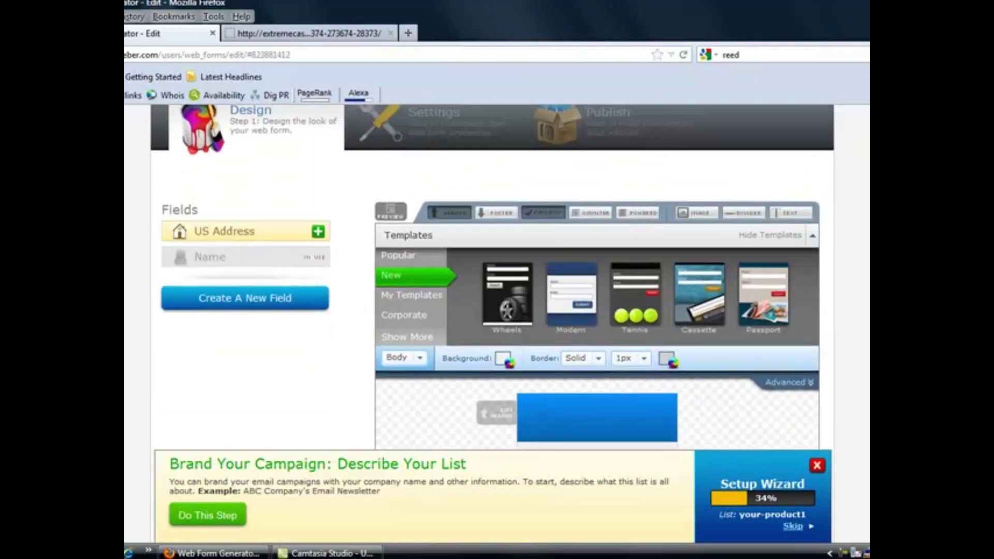
scroll(493, 277, "up", 3)
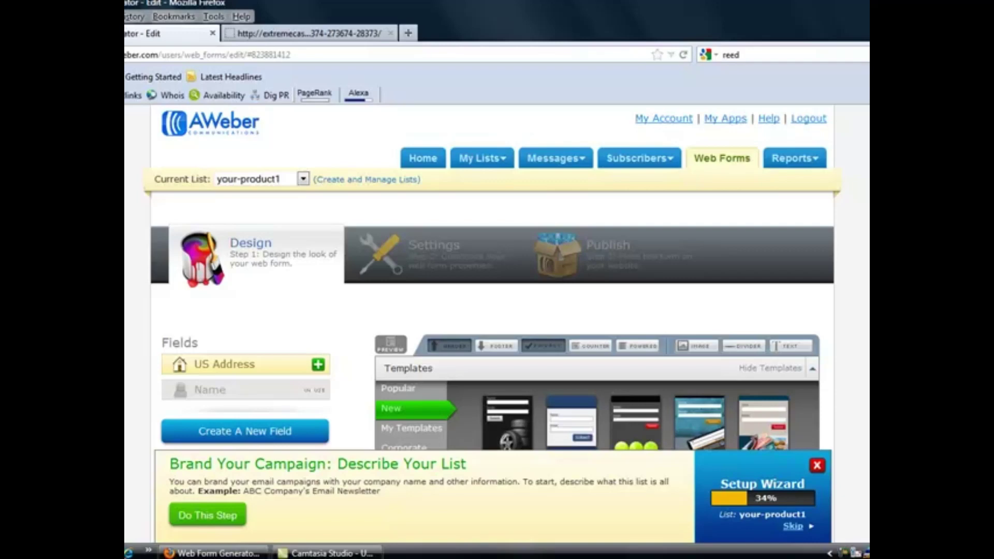
scroll(493, 277, "down", 1)
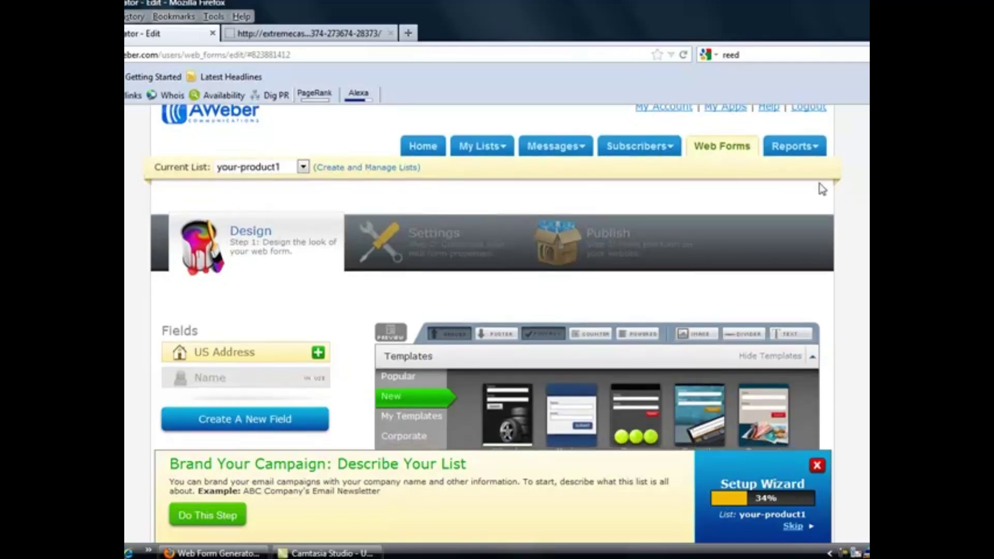
left_click(431, 239)
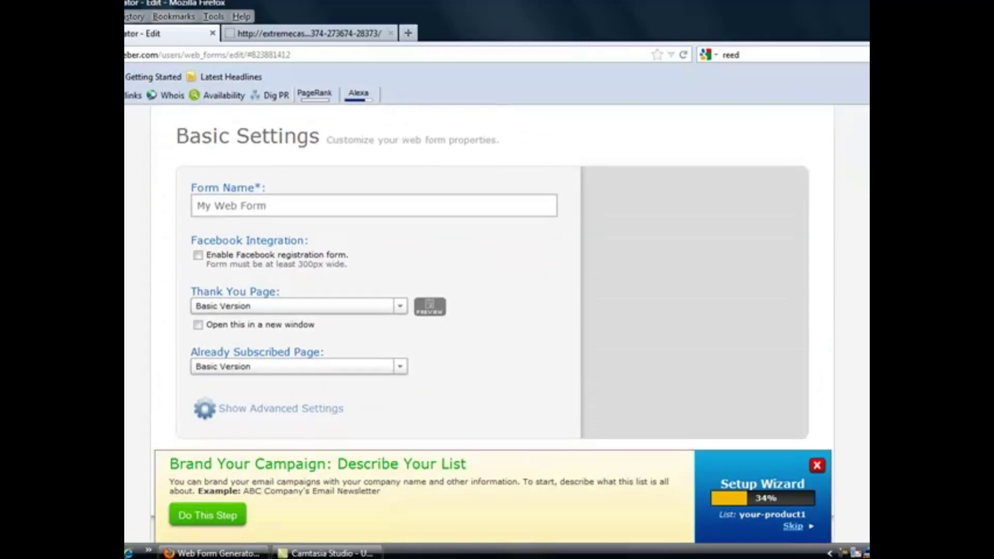
Rename the form from My Web Form to 'your product squeeze'
left_click(270, 204)
left_click_drag(271, 205, 179, 206)
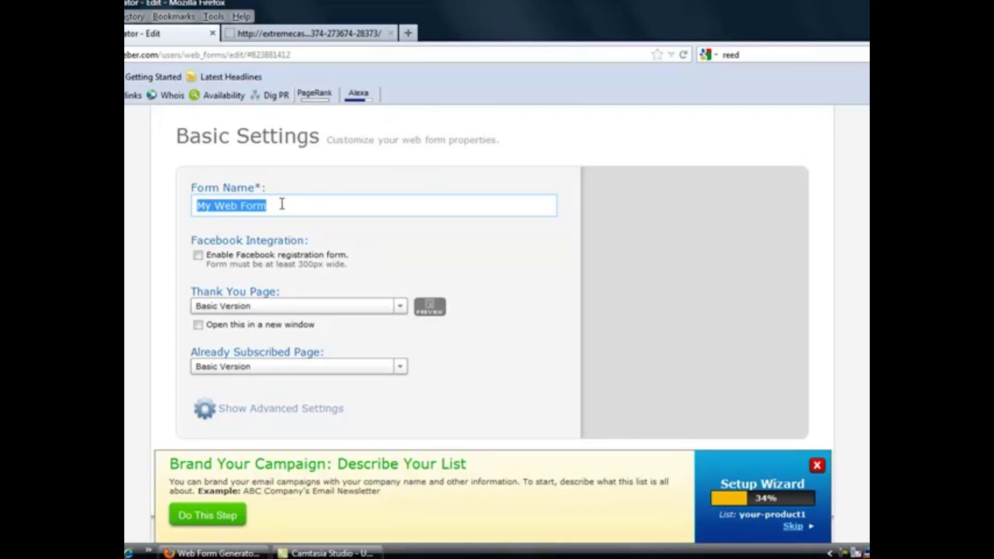
type("your p")
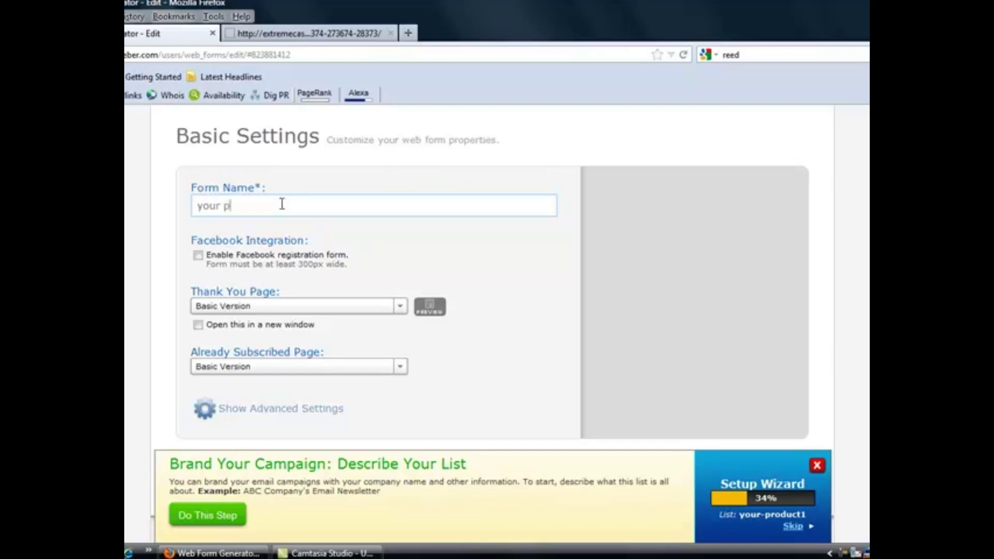
type("roduct squeeze")
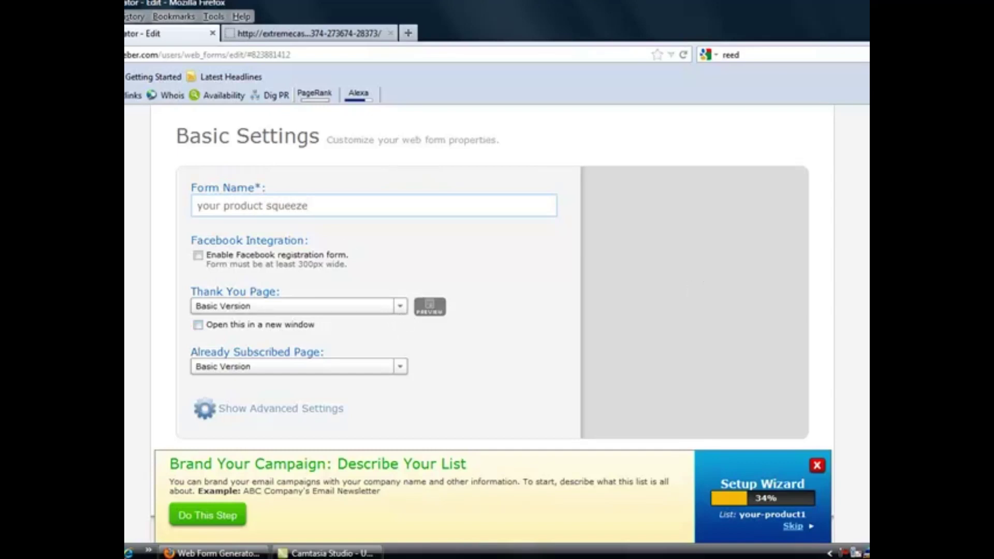
scroll(409, 320, "down", 3)
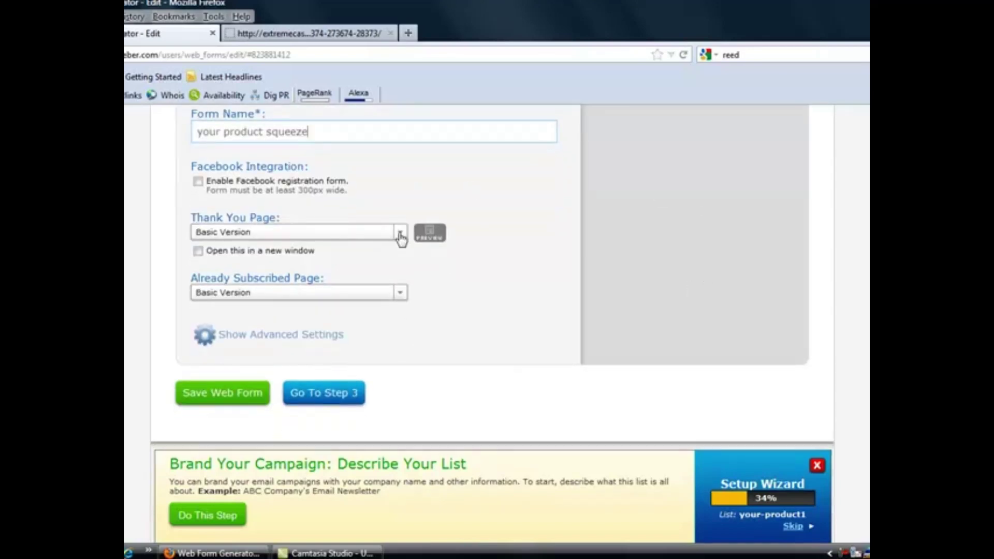
left_click(401, 235)
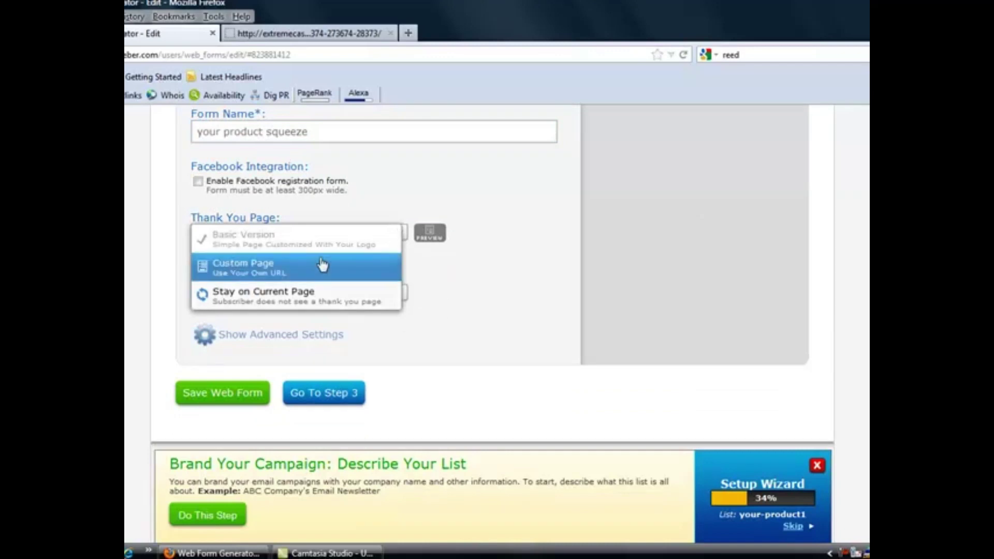
left_click(307, 268)
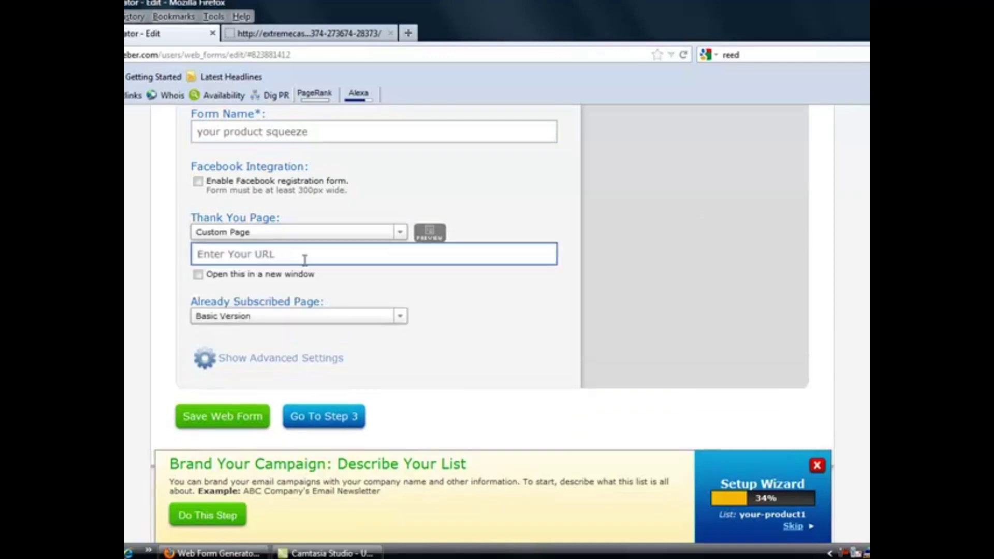
left_click(278, 253)
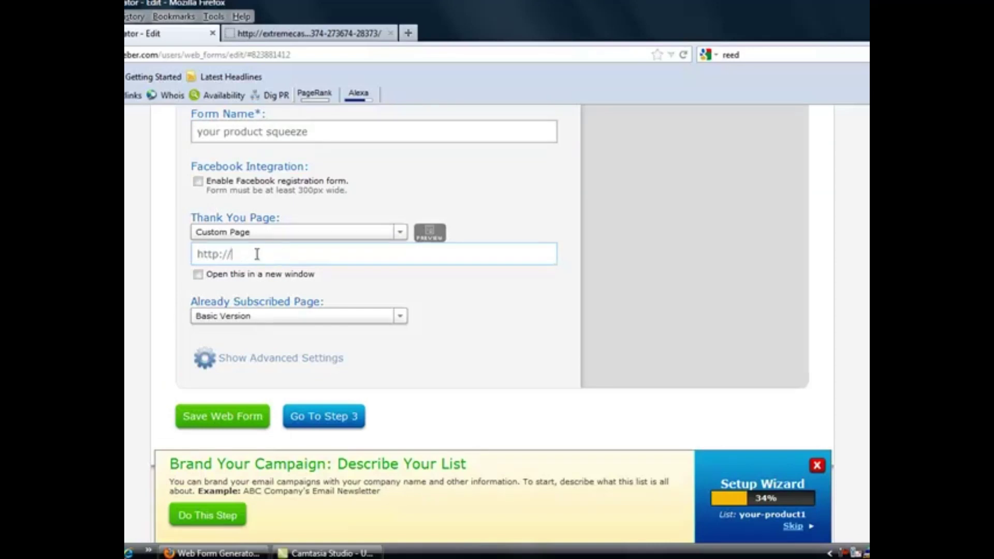
type("your-one")
type("-time-")
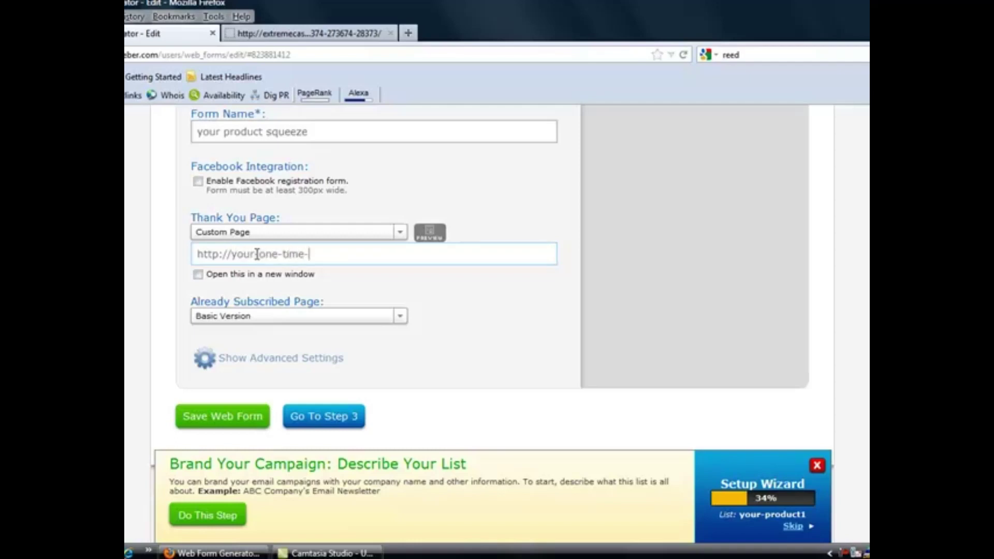
left_click(257, 254)
type("-")
key("End")
type("-offer.com")
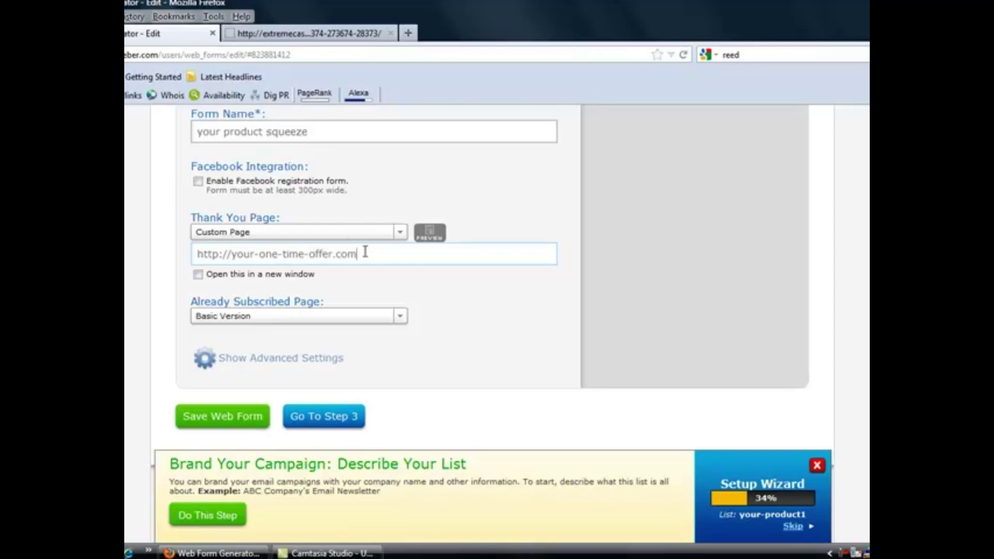
left_click_drag(356, 258, 197, 254)
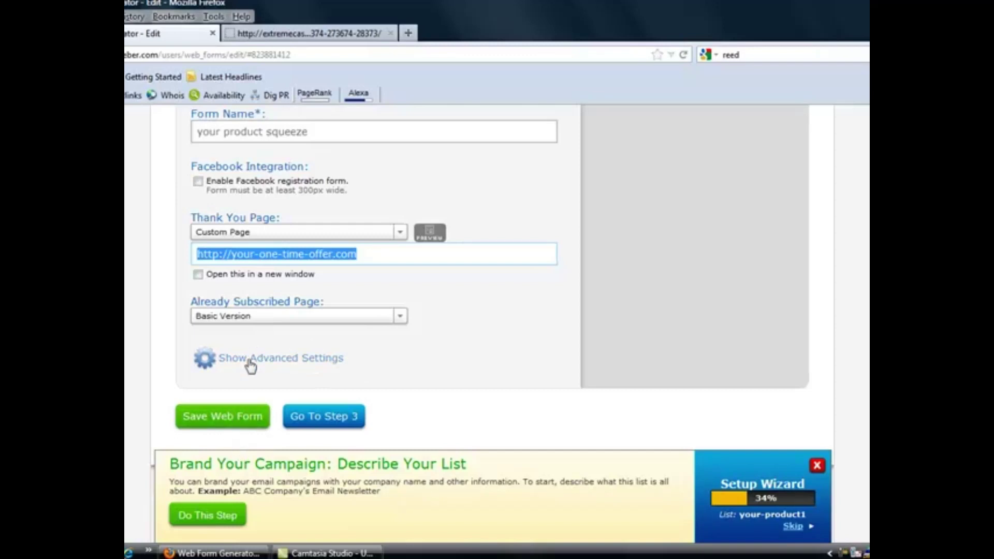
left_click(220, 421)
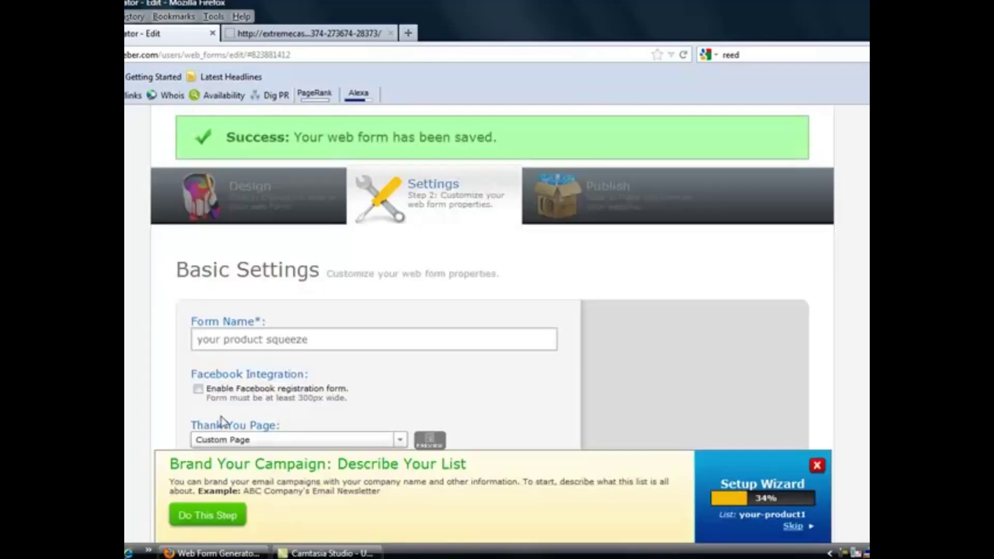
scroll(492, 280, "down", 6)
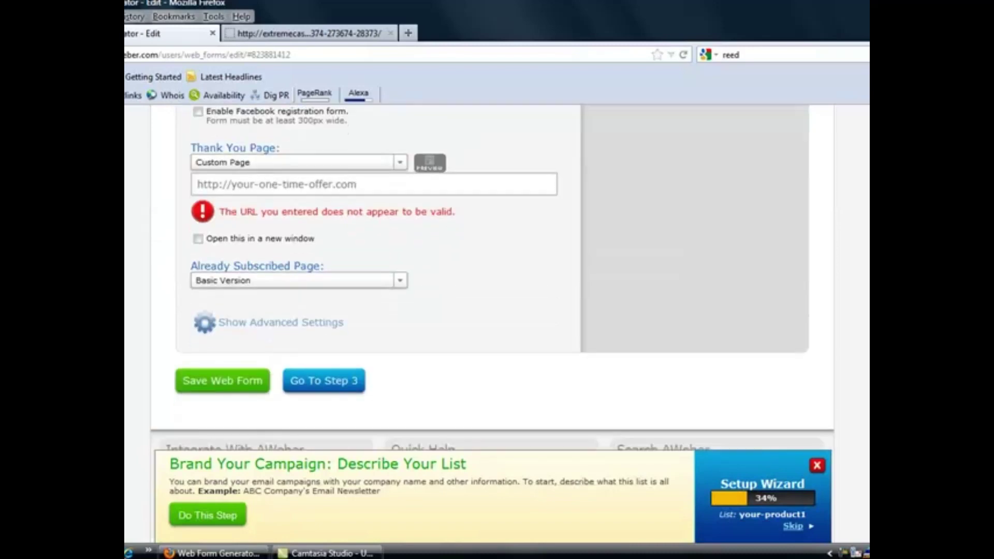
scroll(492, 280, "up", 1)
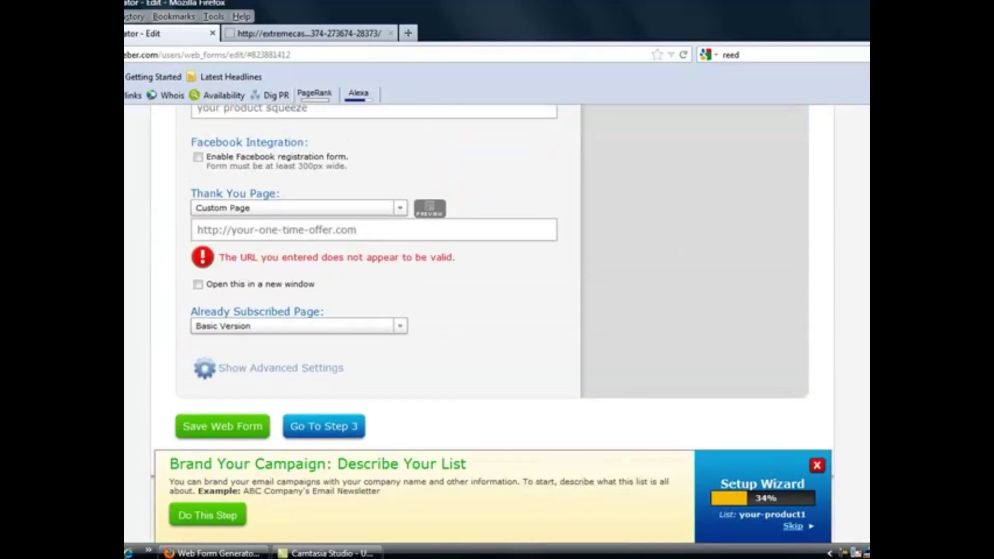
left_click(363, 231)
left_click_drag(359, 230, 234, 232)
type("google.com")
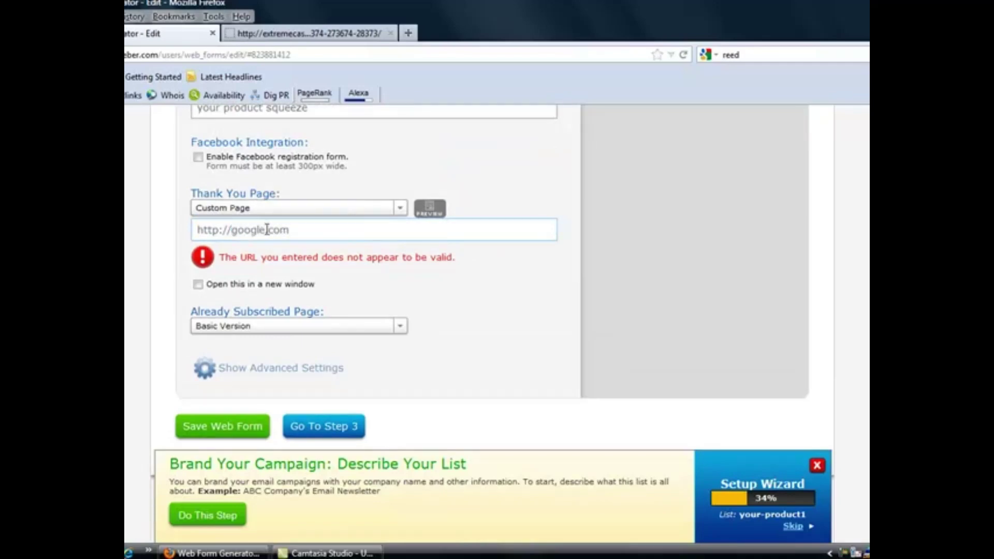
Save the web form settings until AWeber shows the success message
left_click(238, 427)
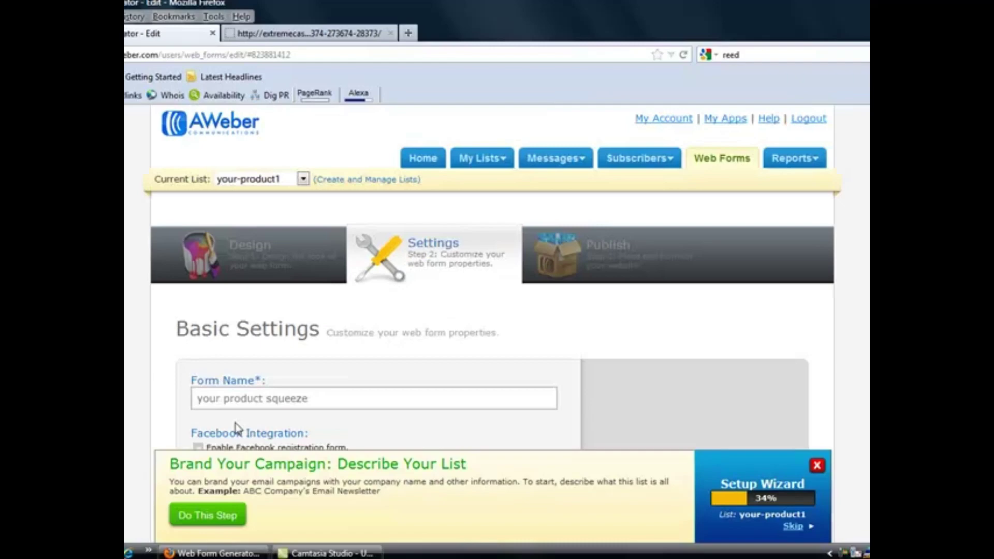
scroll(867, 306, "down", 1)
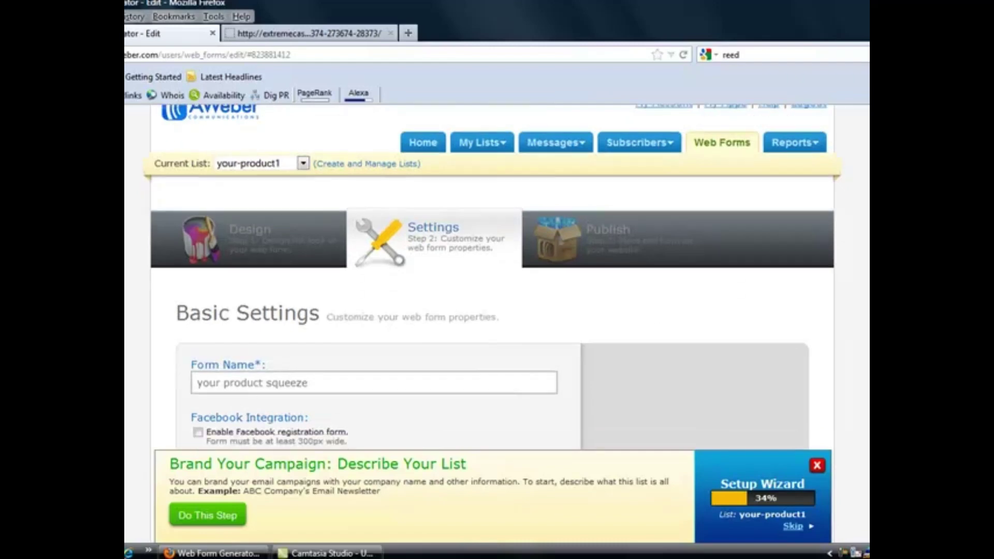
scroll(868, 307, "down", 6)
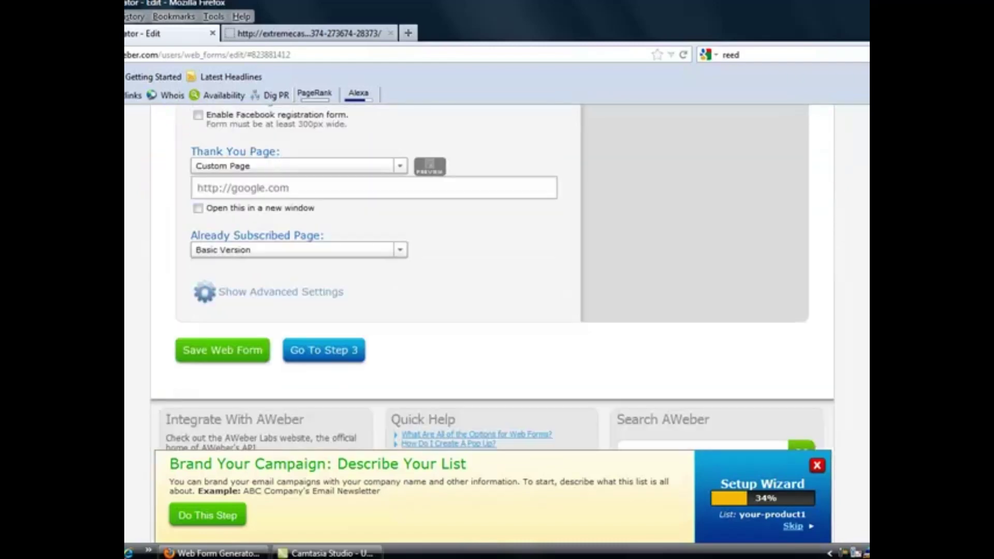
scroll(492, 279, "up", 6)
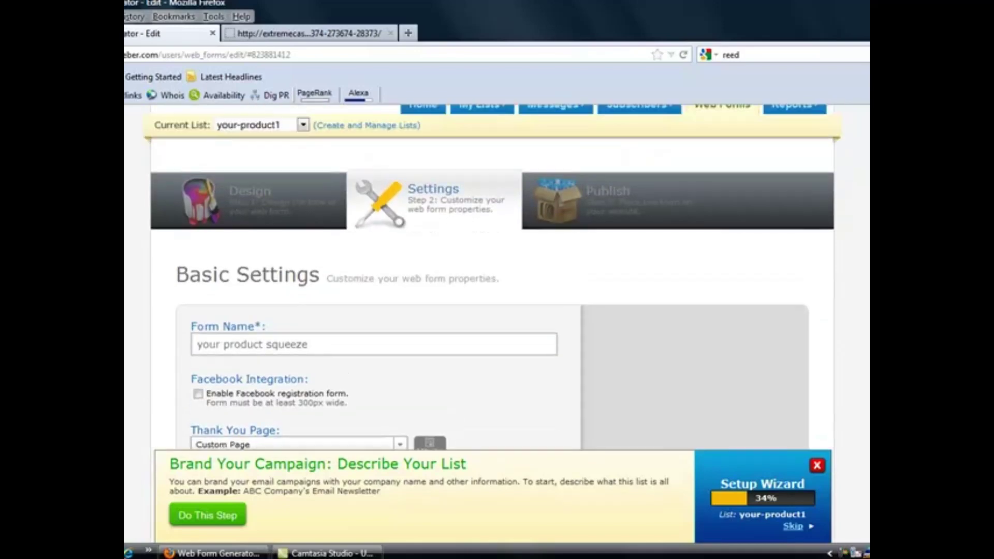
scroll(492, 279, "down", 6)
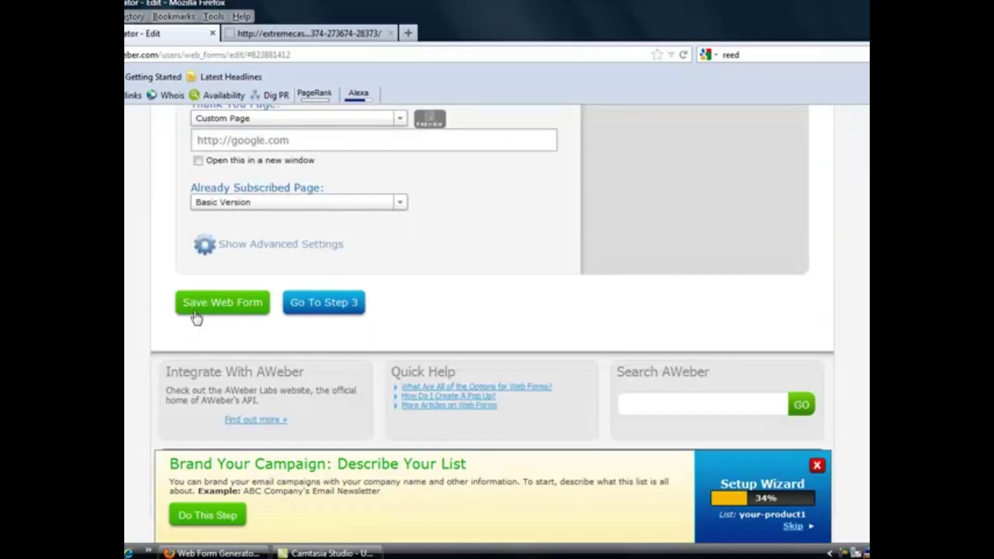
left_click(218, 310)
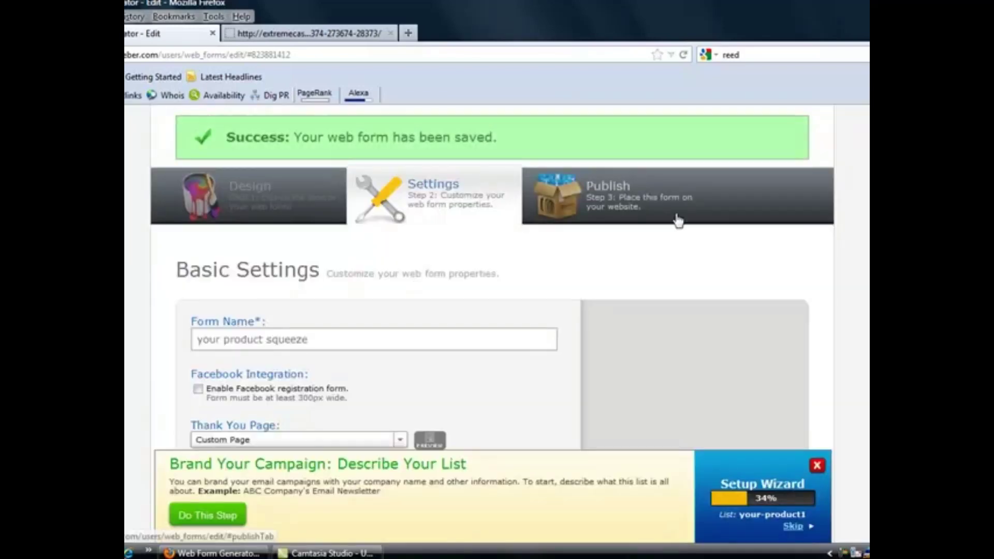
scroll(671, 267, "up", 2)
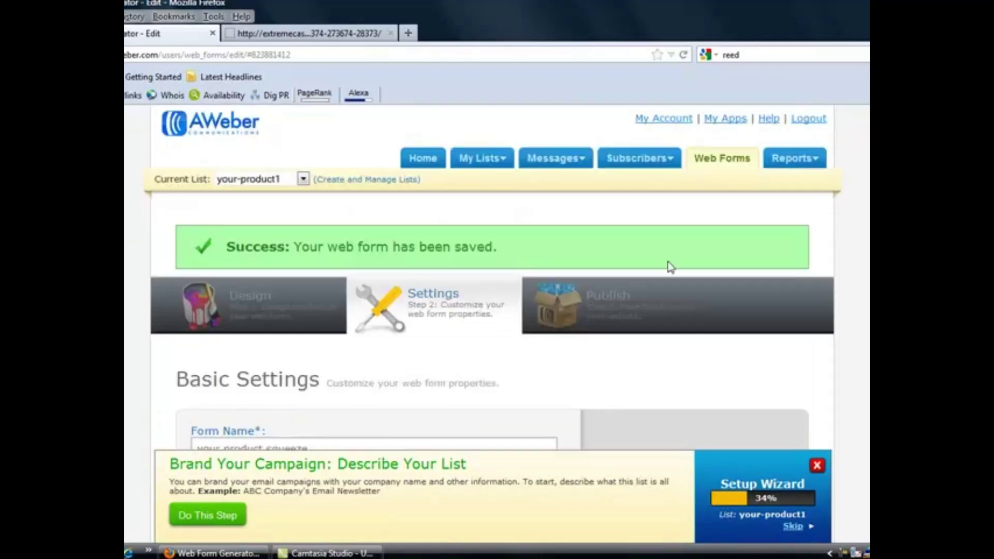
On the Publish step, choose I Will Install My Form and select all the Raw HTML code
left_click(619, 303)
scroll(638, 224, "down", 2)
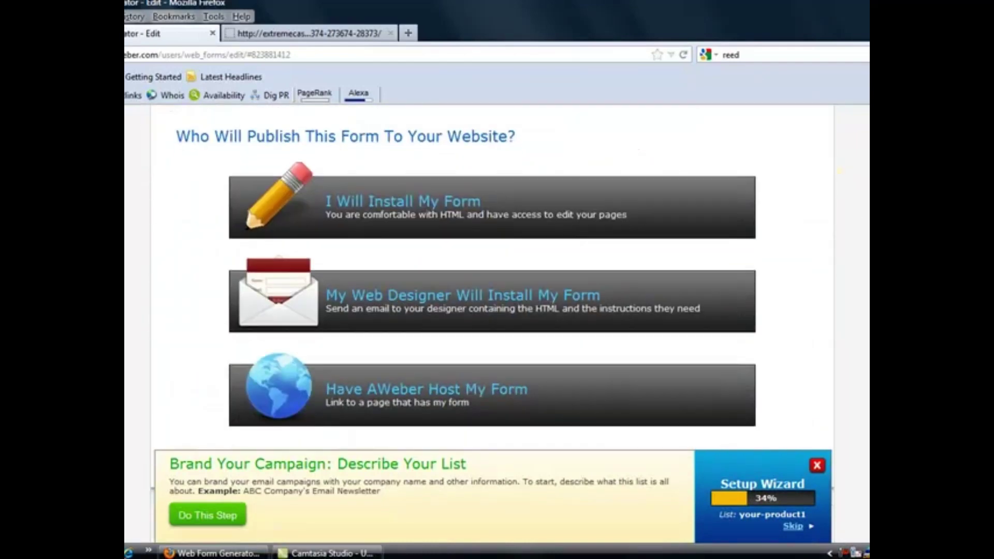
scroll(638, 224, "up", 1)
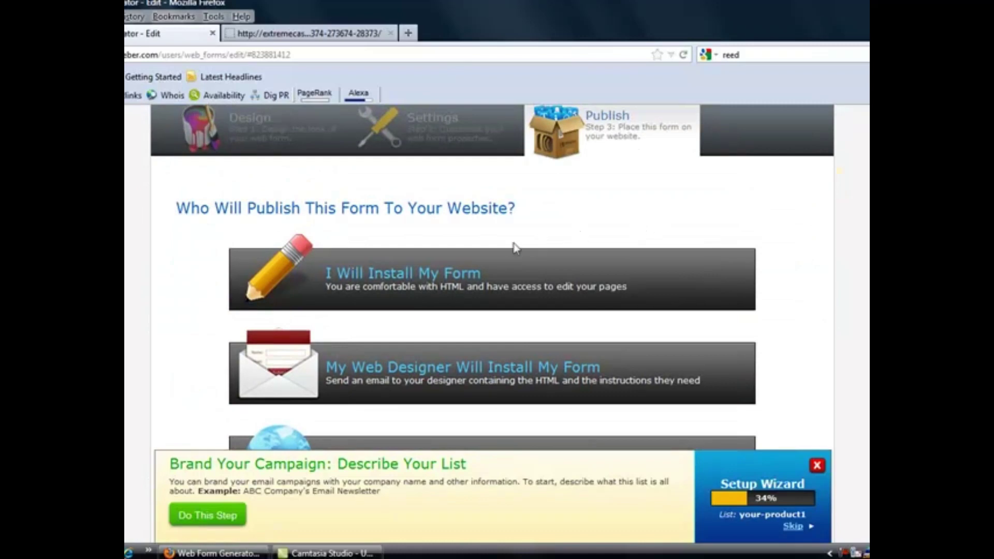
left_click(436, 274)
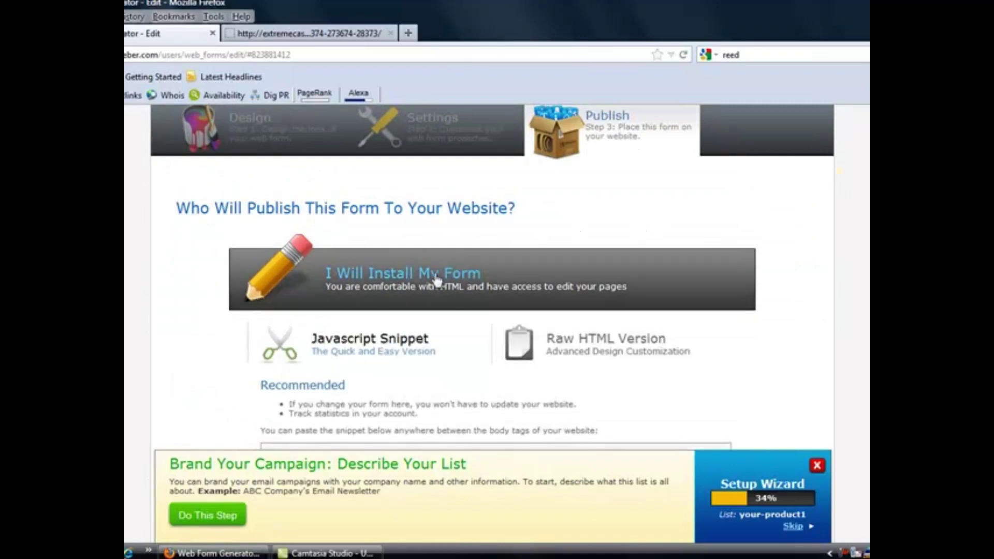
left_click(626, 344)
scroll(632, 340, "down", 2)
scroll(544, 352, "down", 1)
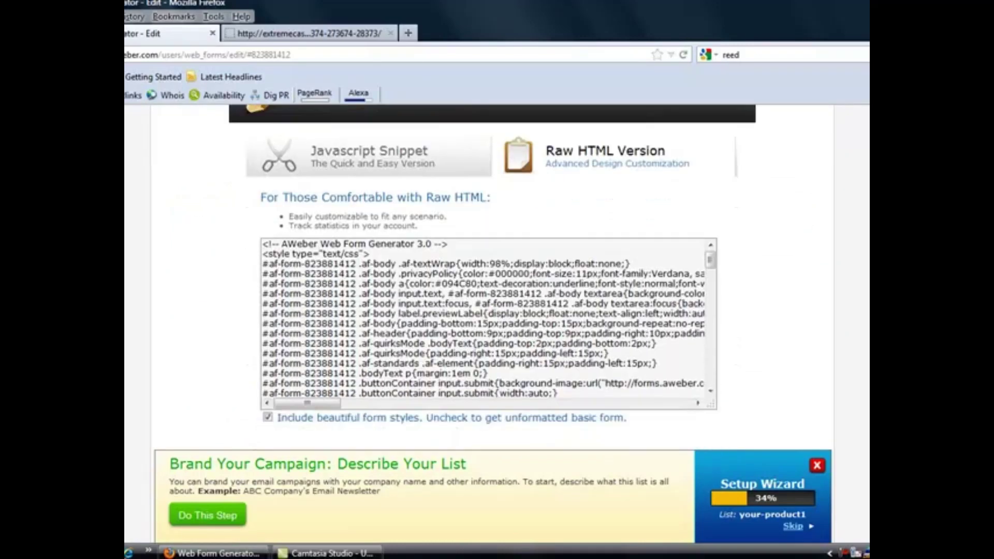
left_click(536, 276)
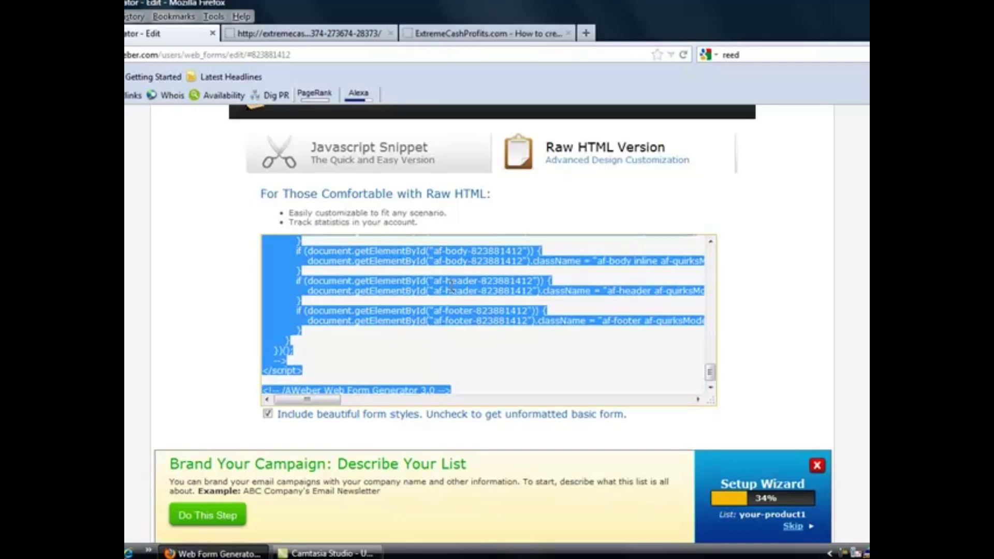
left_click(487, 37)
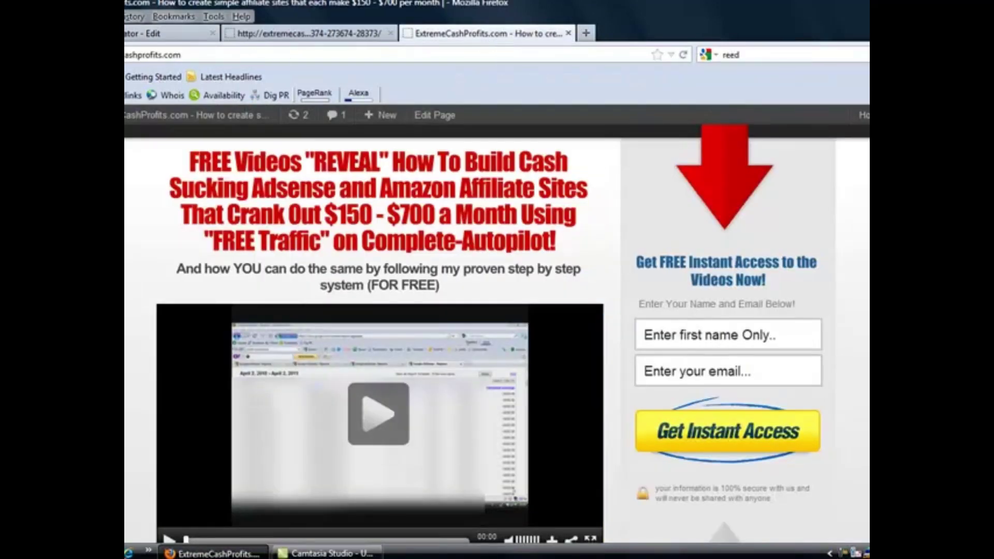
scroll(721, 337, "down", 1)
scroll(722, 337, "down", 2)
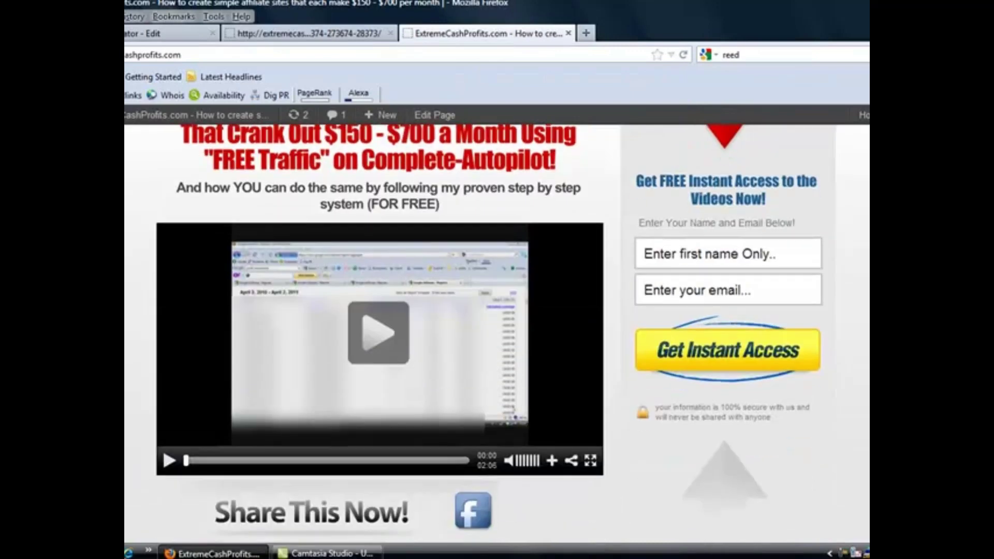
scroll(722, 338, "up", 2)
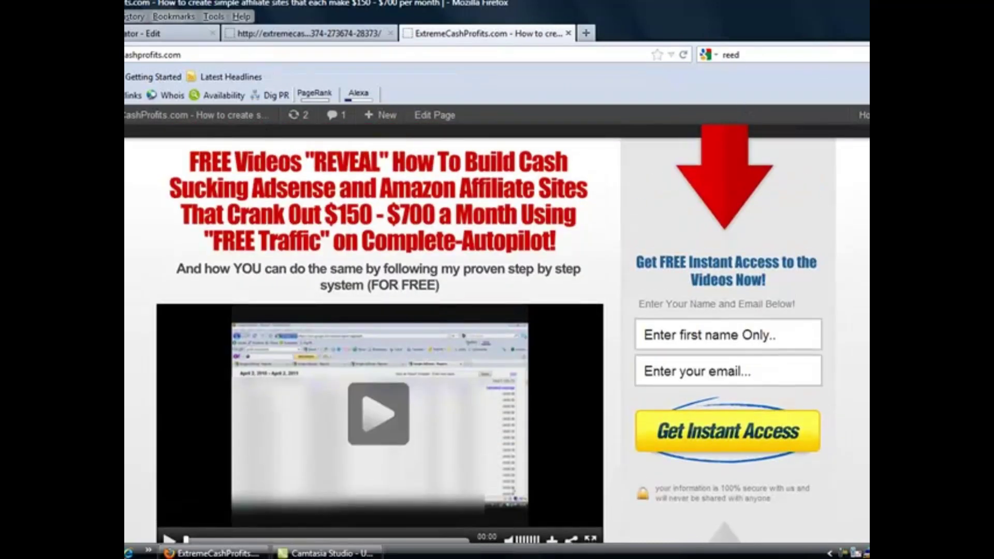
left_click(133, 35)
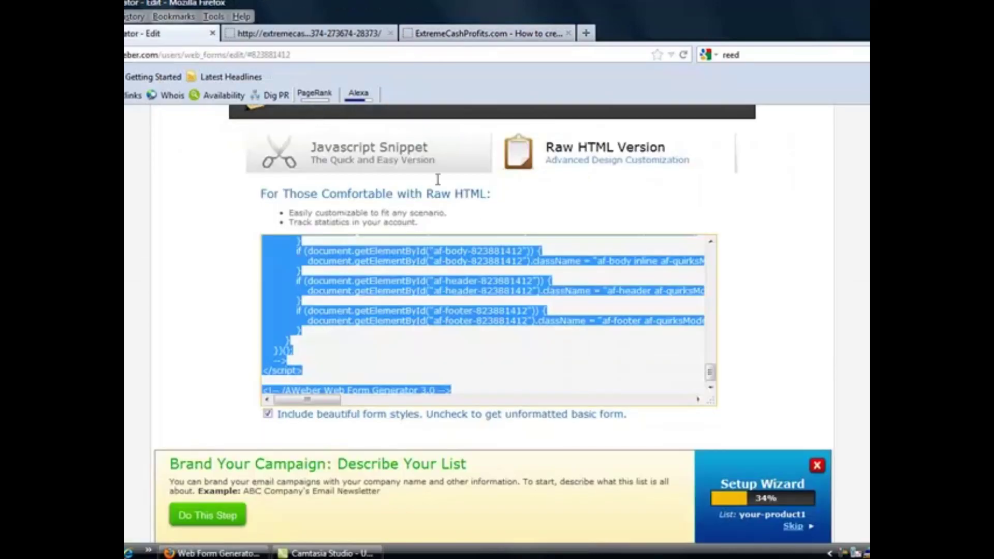
scroll(492, 279, "up", 3)
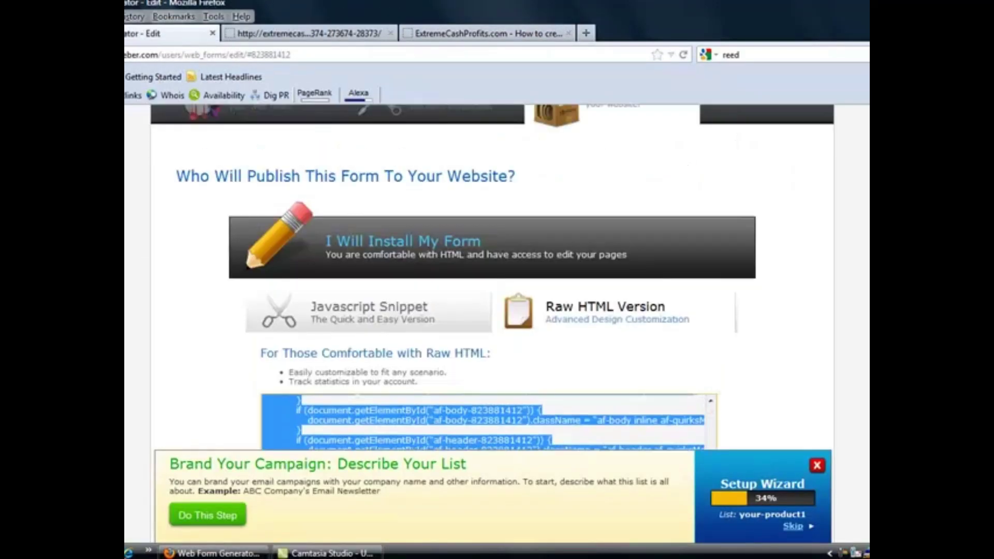
scroll(492, 280, "up", 3)
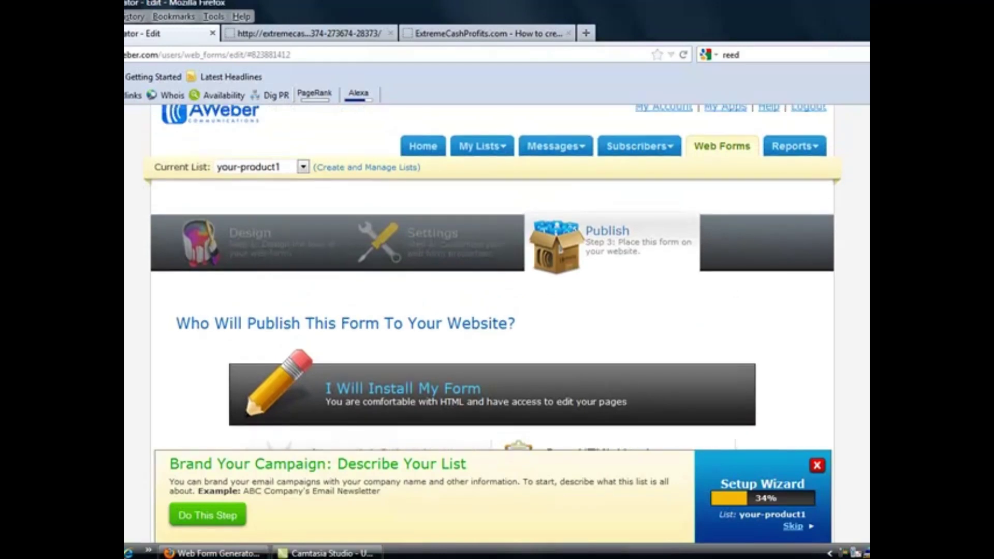
Return to the Web Forms list showing the your product squeeze form
left_click(713, 149)
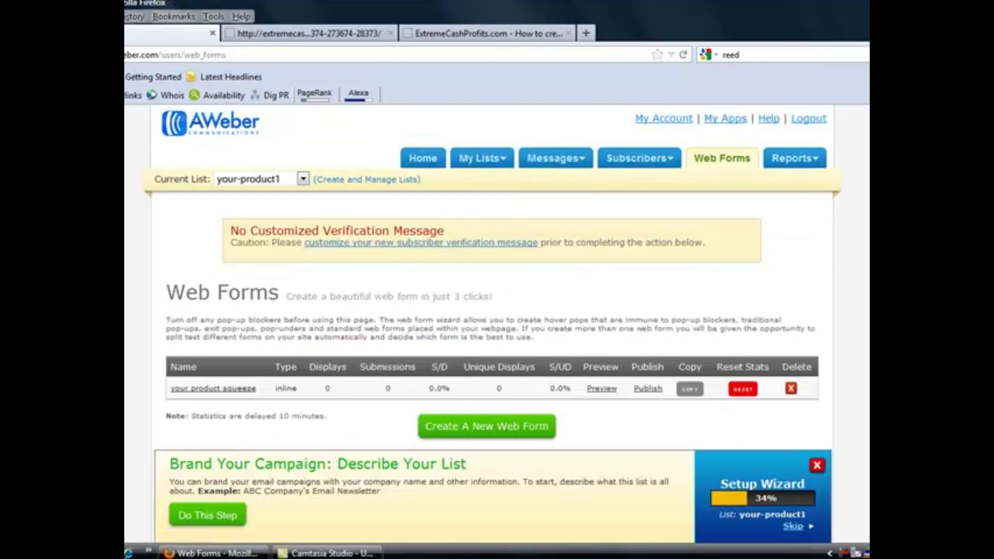
scroll(492, 280, "down", 3)
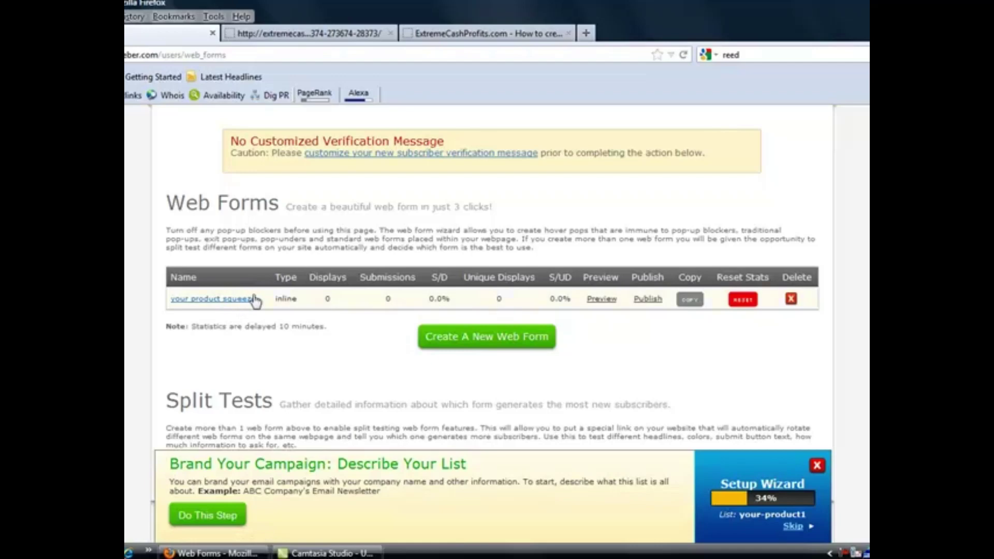
left_click_drag(260, 301, 172, 305)
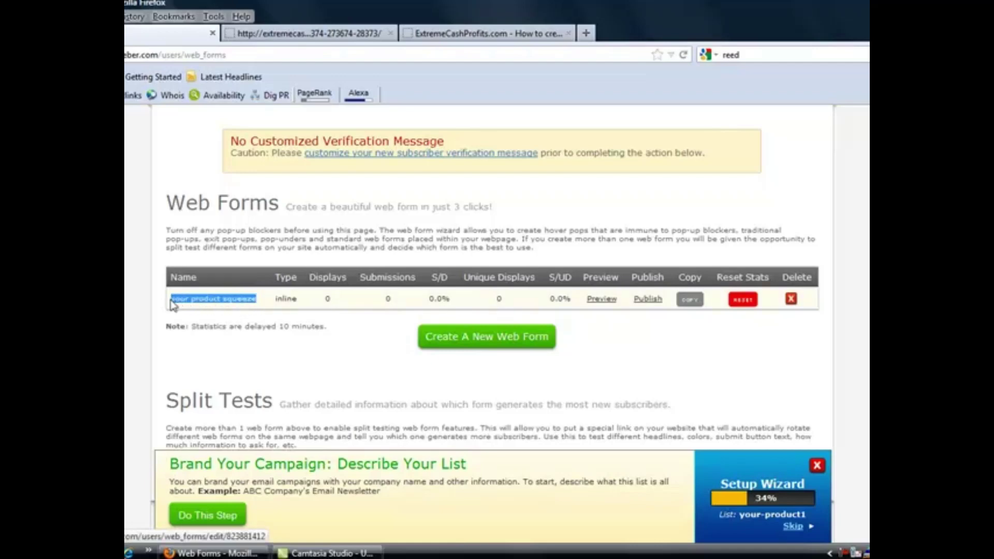
left_click(265, 305)
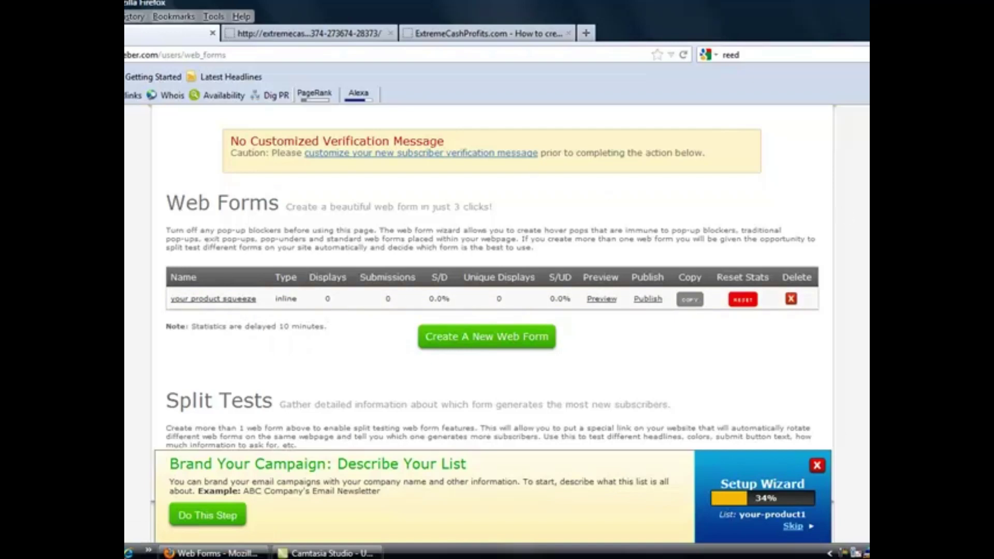
scroll(843, 213, "up", 2)
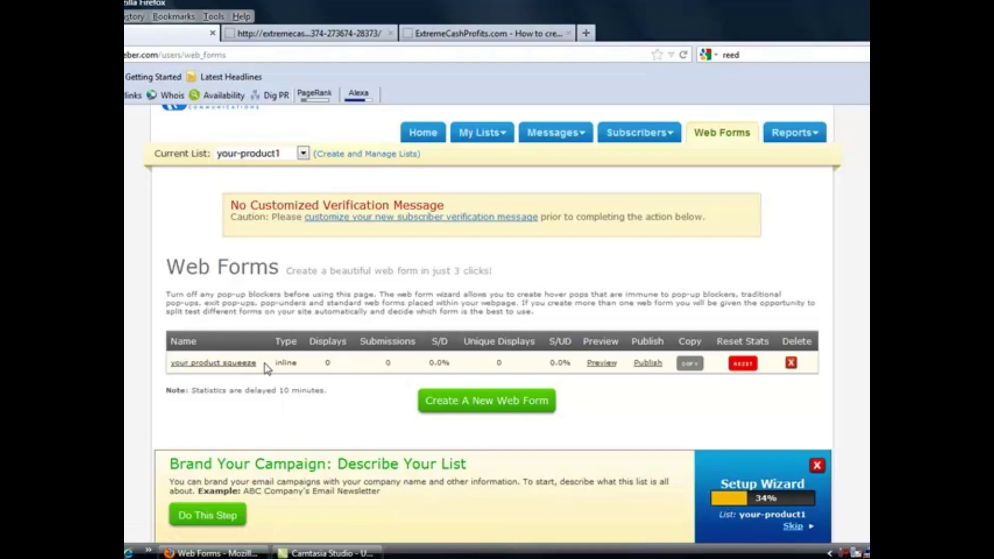
Switch the current list to your-product2
left_click(303, 153)
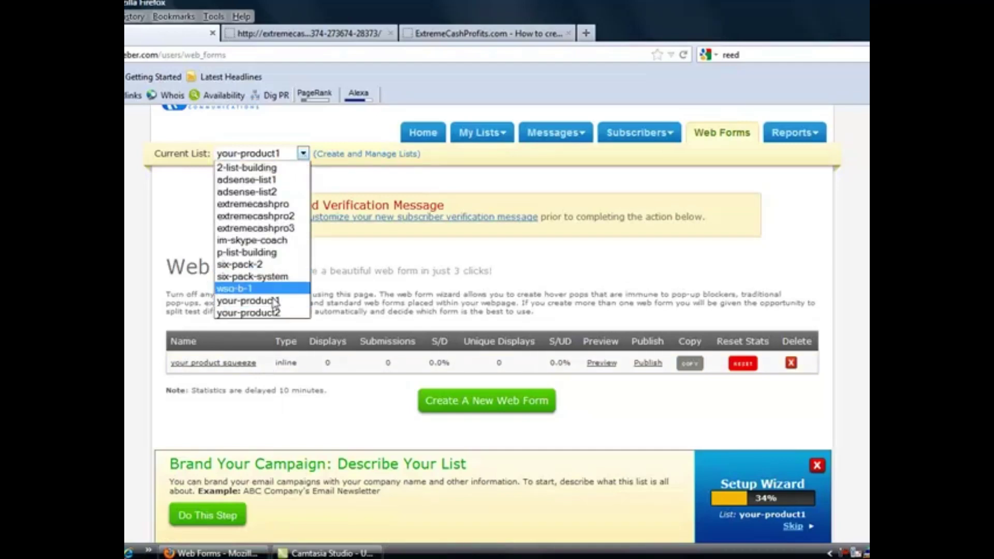
left_click(494, 257)
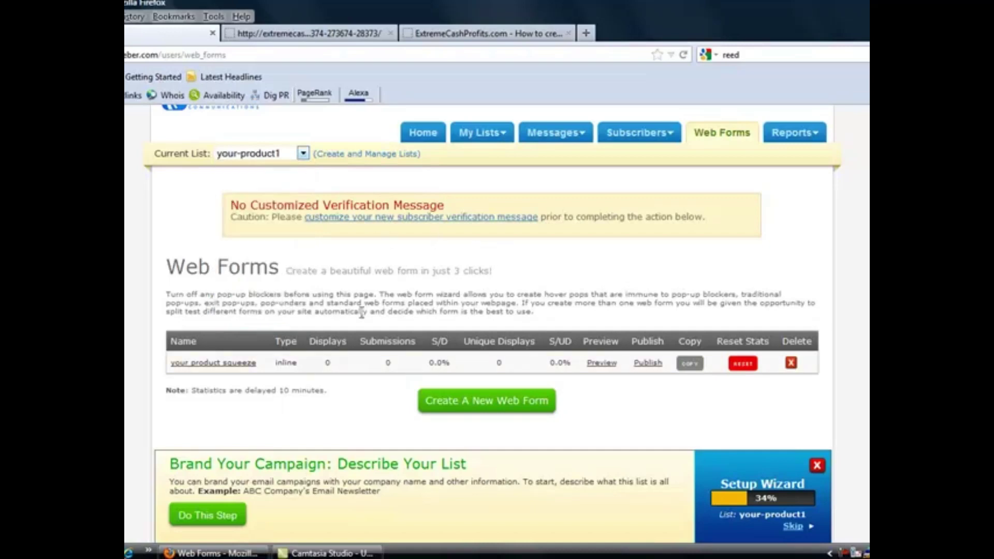
left_click(303, 154)
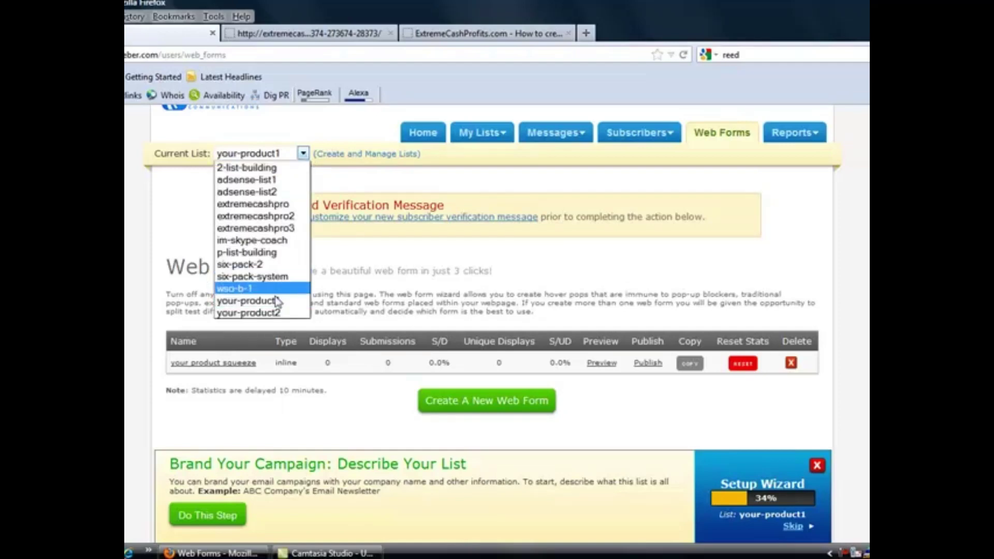
left_click(259, 313)
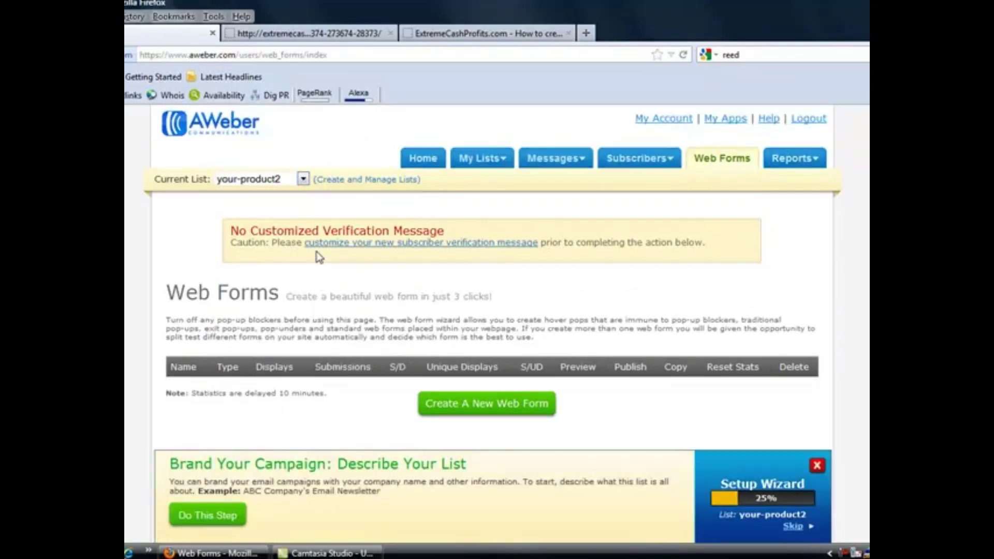
Start a new web form with the default Name and Email fields
left_click(480, 412)
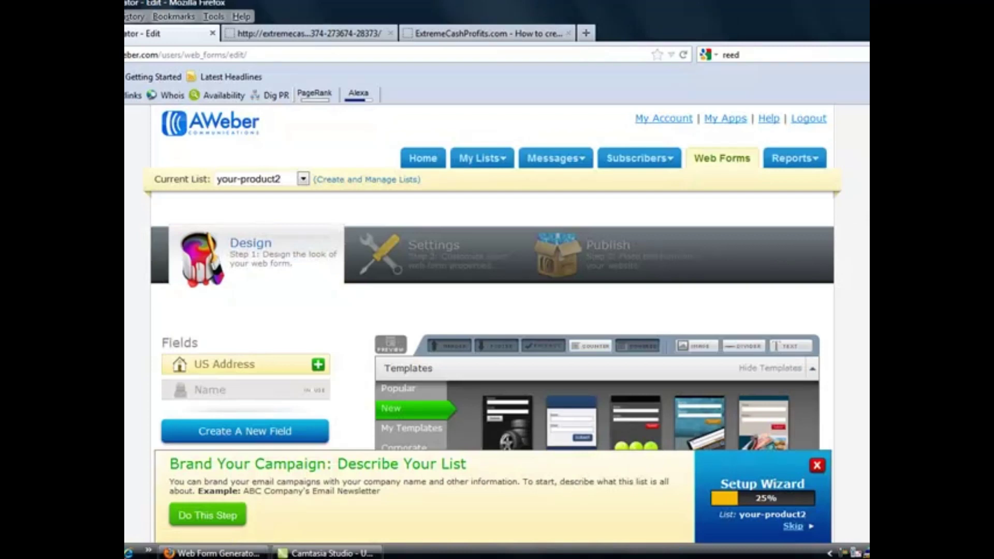
scroll(495, 329, "down", 5)
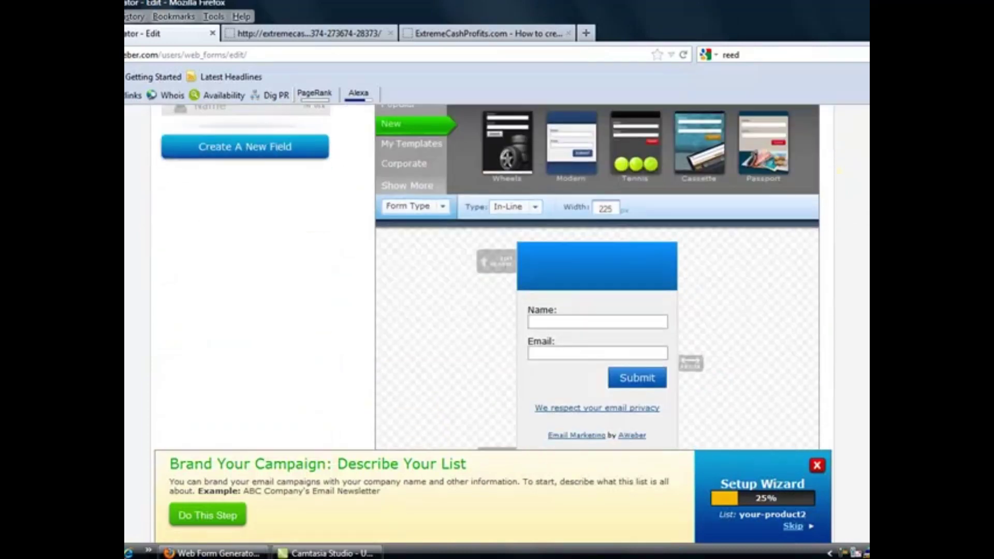
scroll(596, 259, "down", 3)
scroll(595, 259, "up", 1)
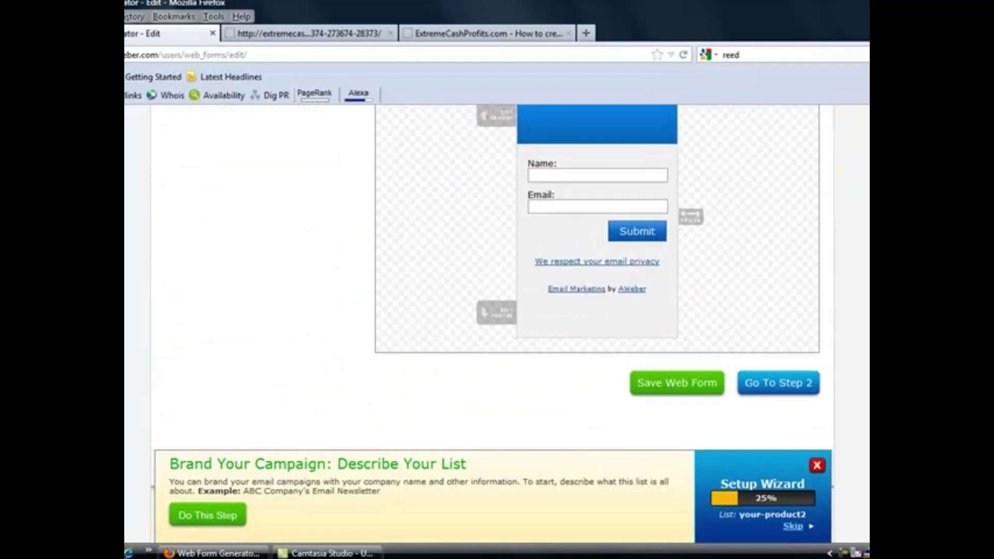
scroll(840, 170, "up", 1)
scroll(708, 281, "down", 1)
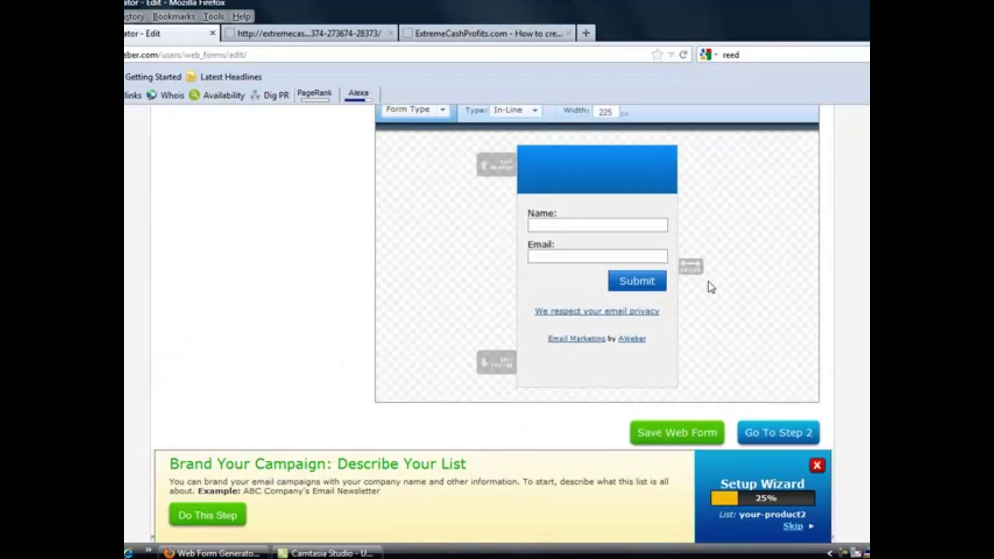
Relabel the Name field 'First Name Only' without the trailing colon
left_click(506, 222)
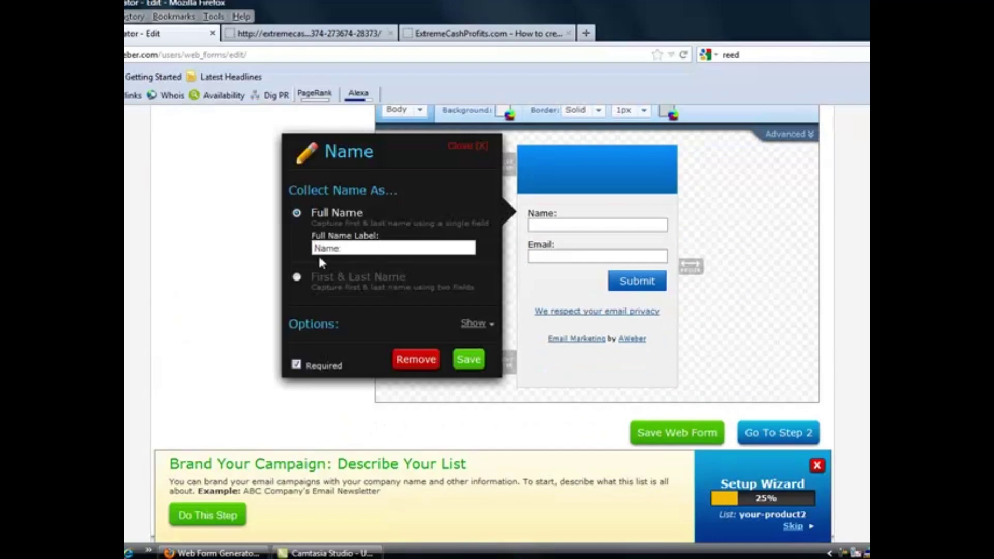
type("First")
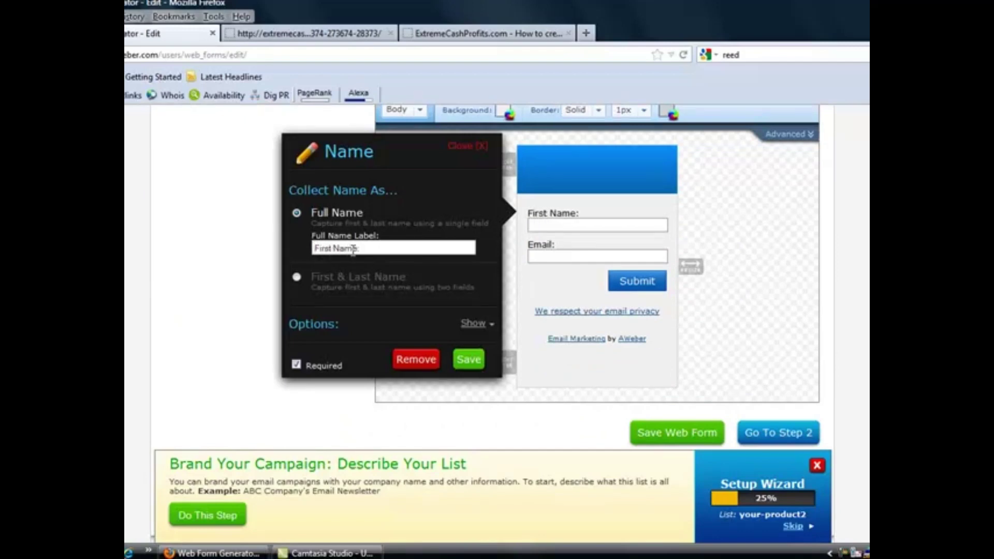
left_click(356, 250)
key("BackSpace")
type("Only")
left_click(469, 362)
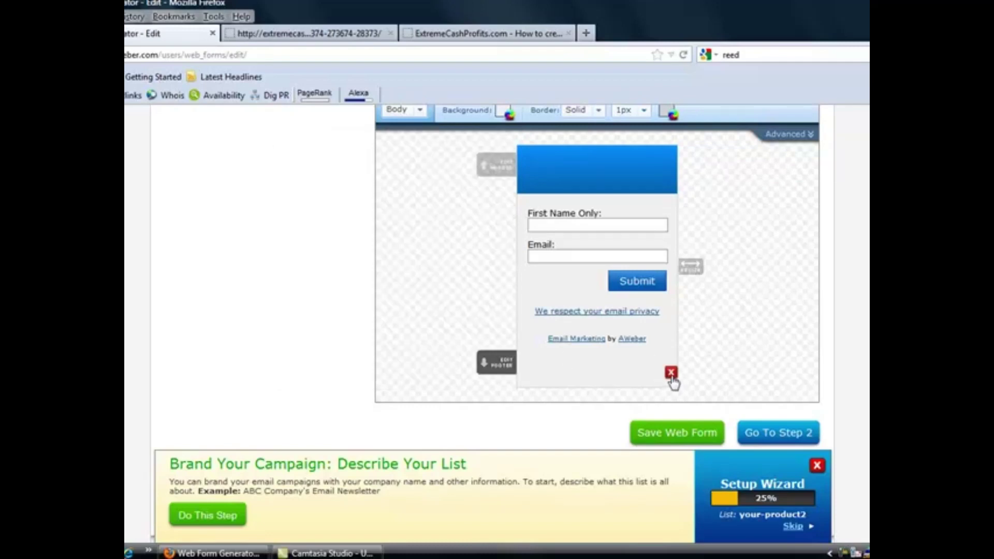
Delete the empty bottom section and the AWeber footer, then save the form
left_click(671, 374)
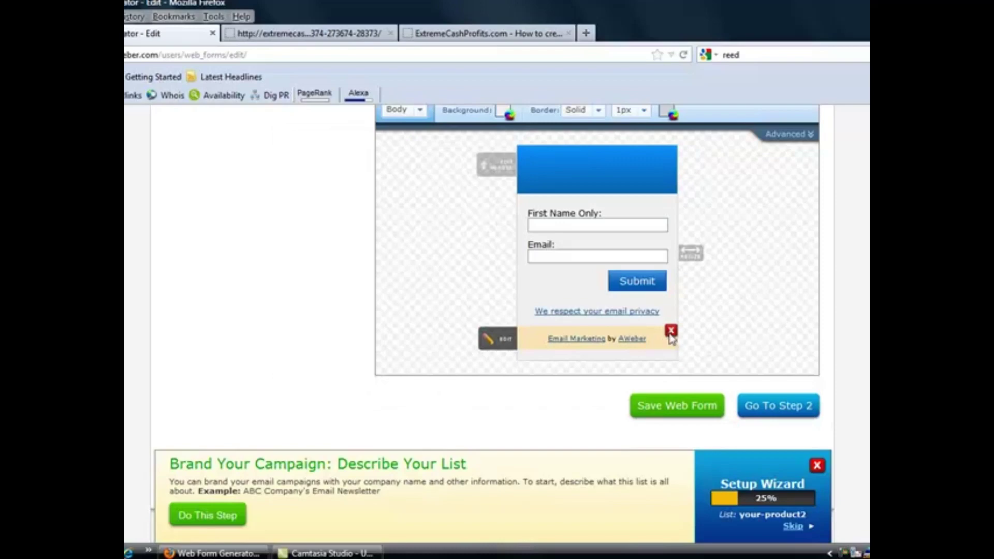
left_click(669, 335)
left_click(683, 385)
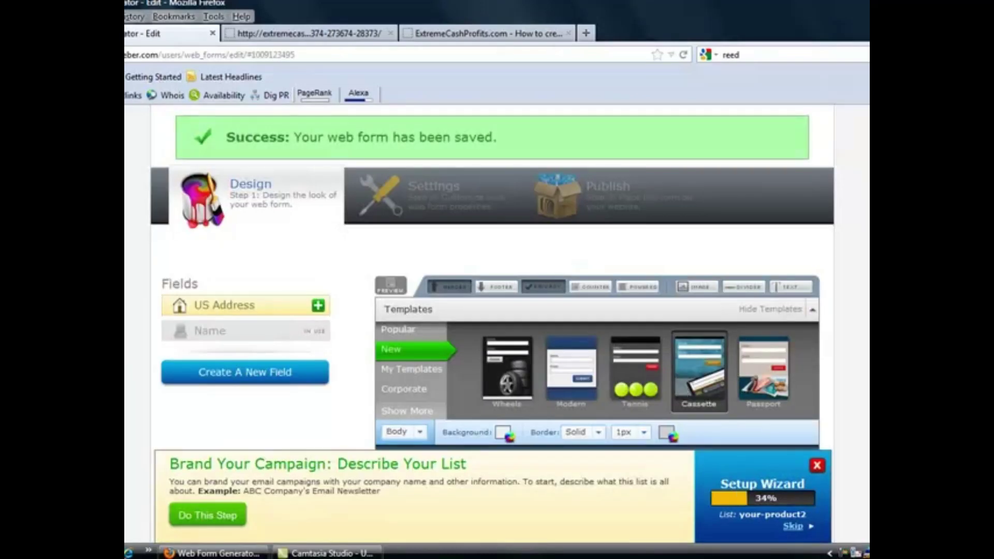
scroll(497, 331, "up", 2)
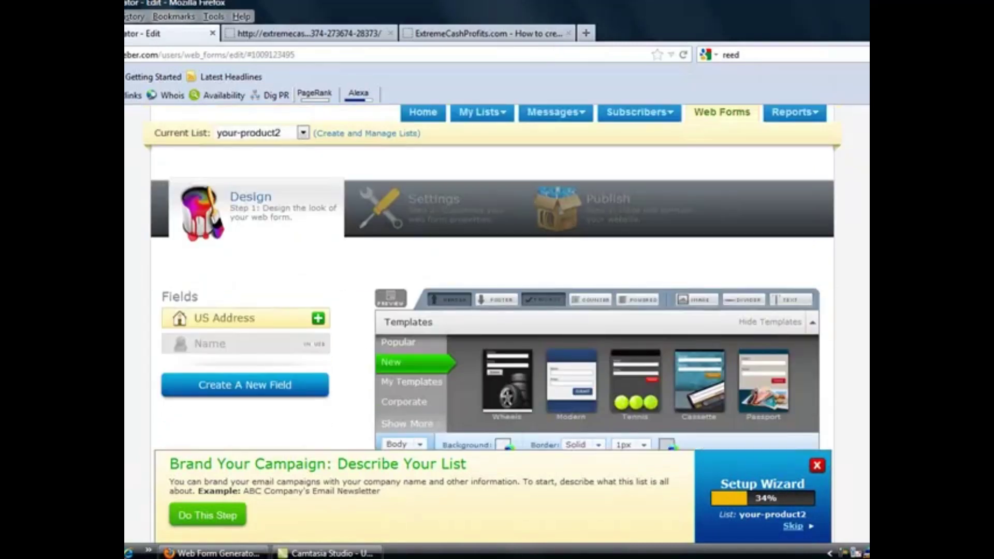
scroll(497, 311, "down", 5)
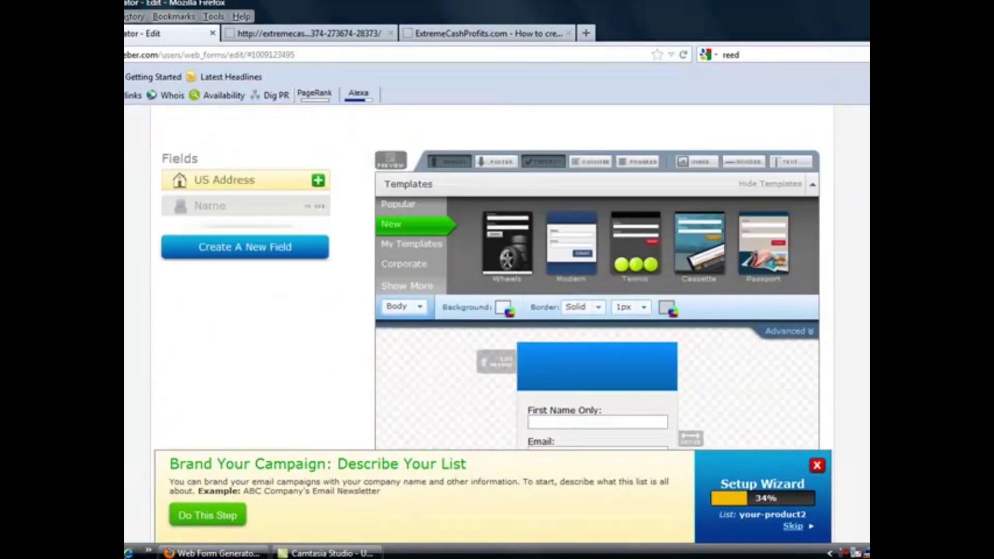
scroll(498, 311, "up", 3)
scroll(763, 202, "up", 3)
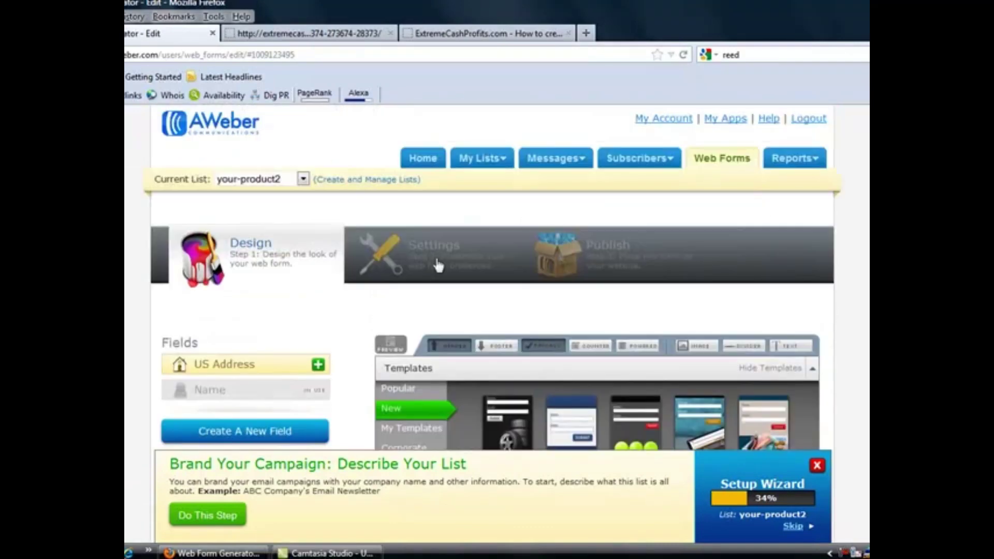
On the settings step, rename the form from My Web Form to 'Download page'
left_click(433, 254)
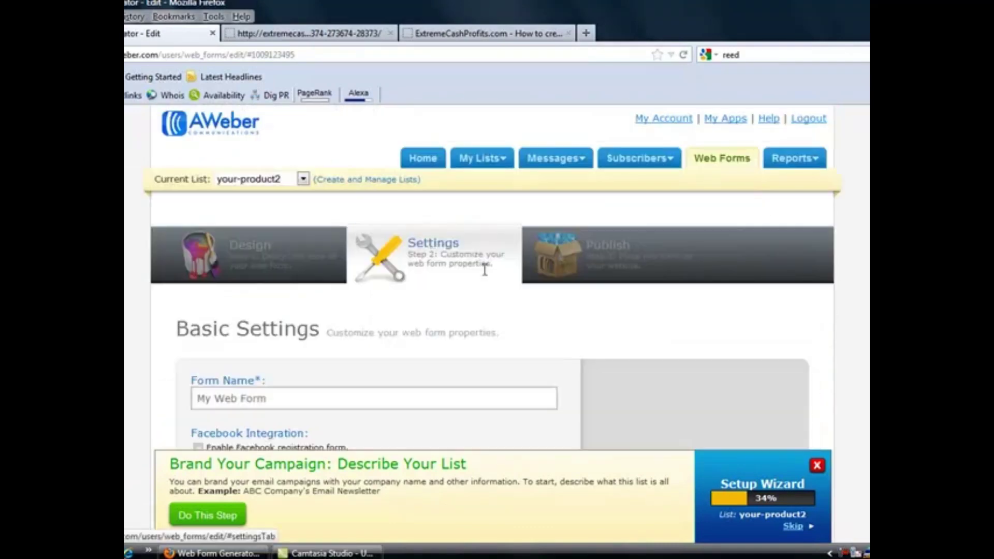
scroll(792, 213, "down", 3)
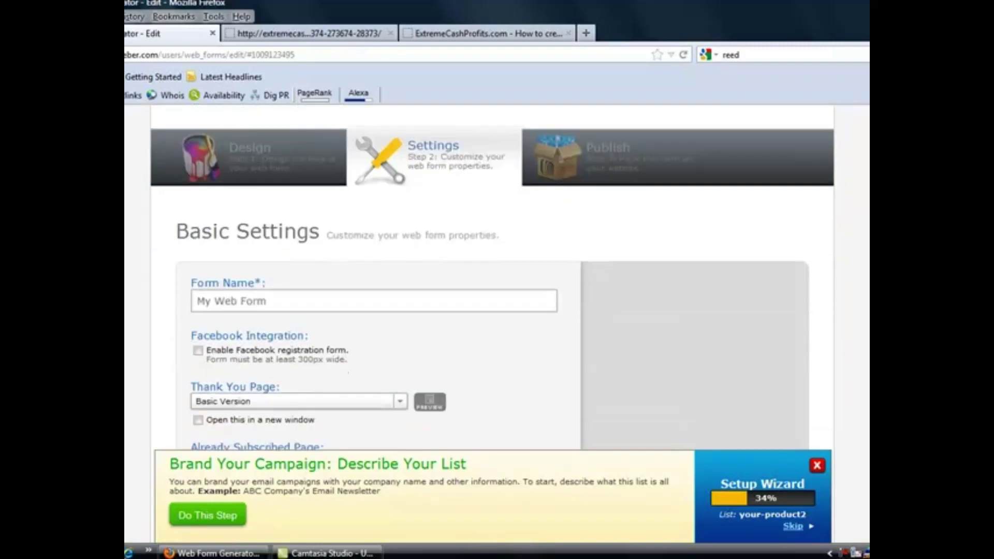
left_click(270, 267)
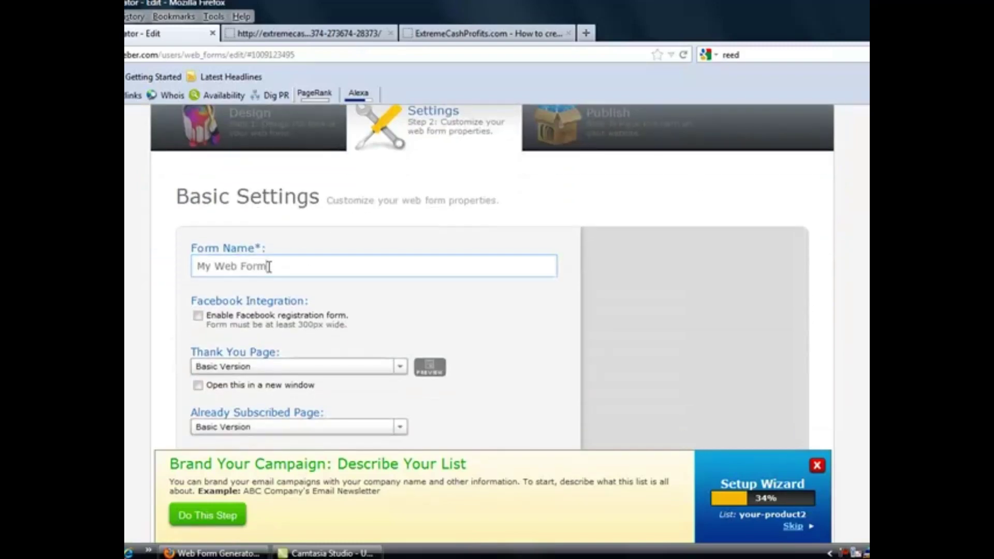
left_click_drag(267, 267, 167, 266)
type("Do")
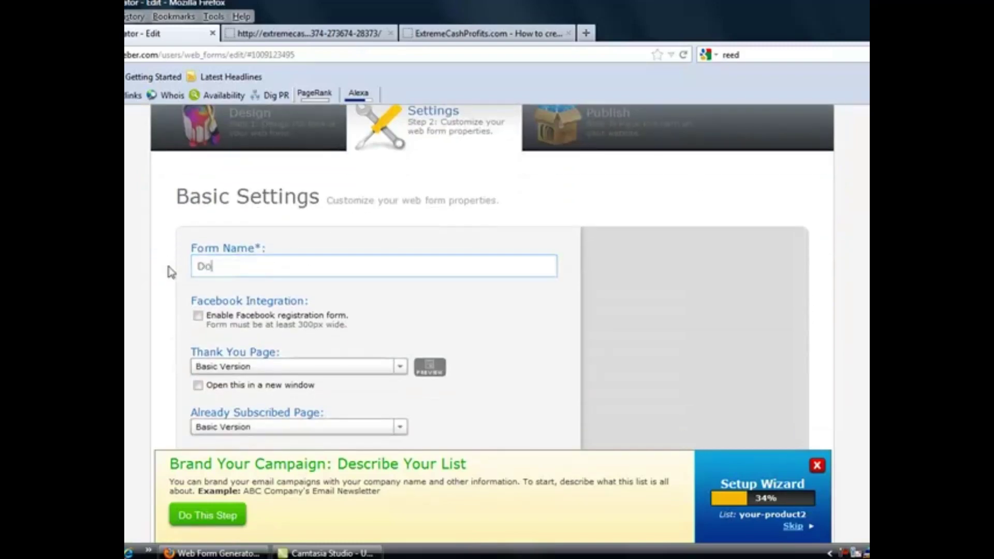
type("wnload page")
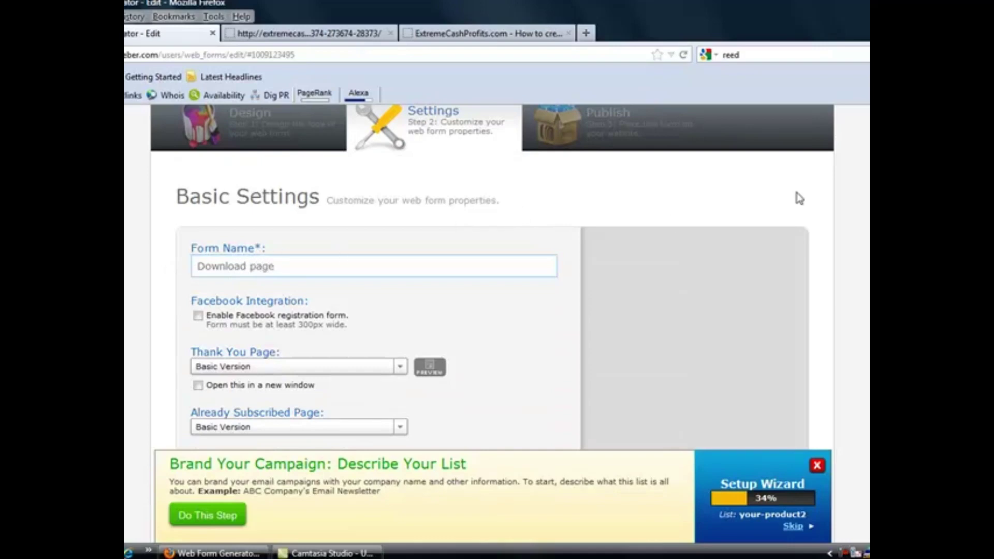
Set the thank-you page to the "Smart" Video Version and save the form
scroll(497, 311, "down", 1)
scroll(617, 133, "down", 5)
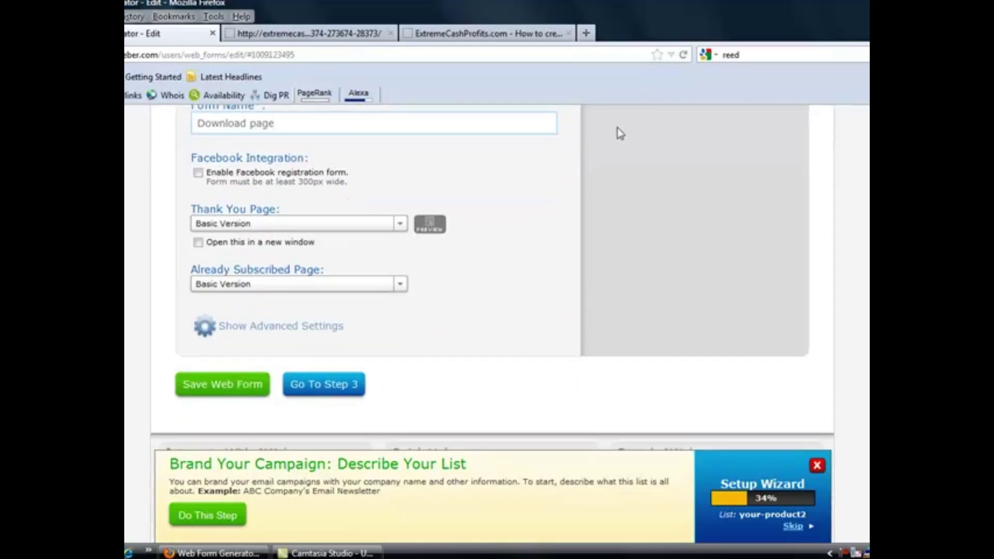
left_click(400, 225)
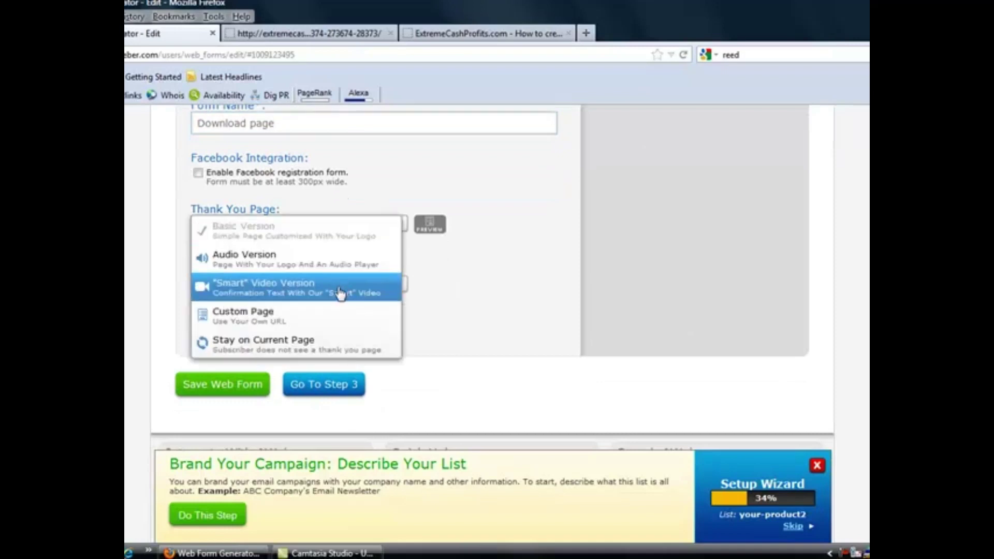
left_click(339, 289)
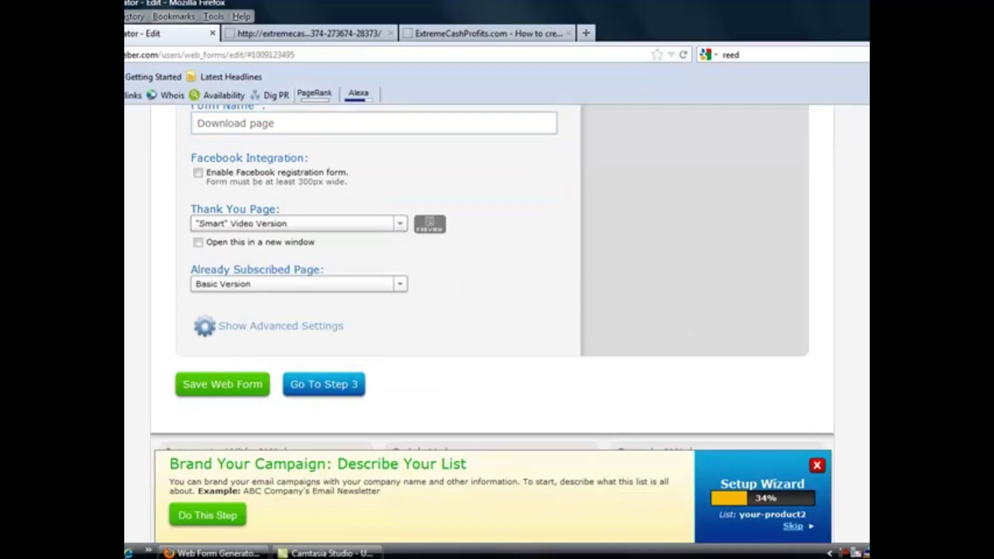
scroll(498, 311, "up", 4)
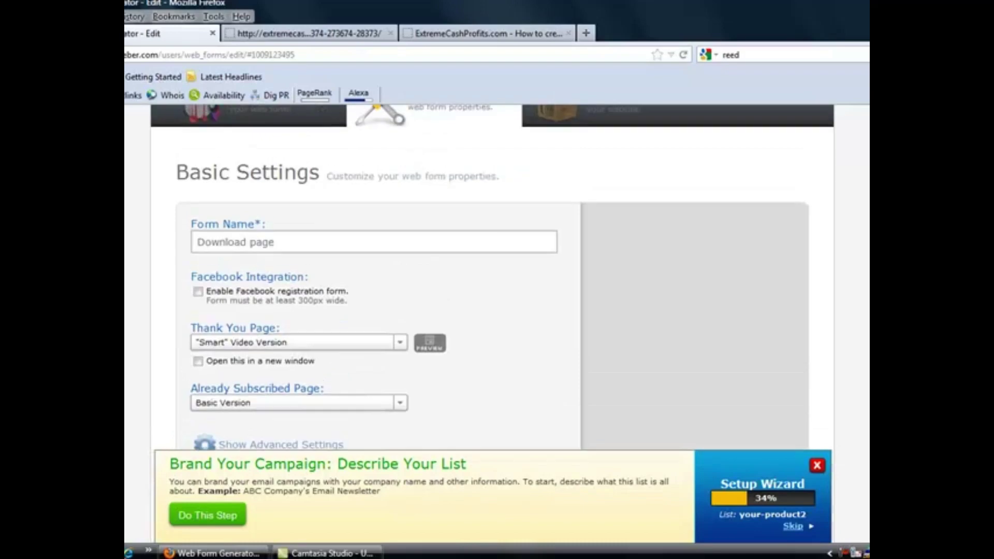
scroll(657, 334, "down", 3)
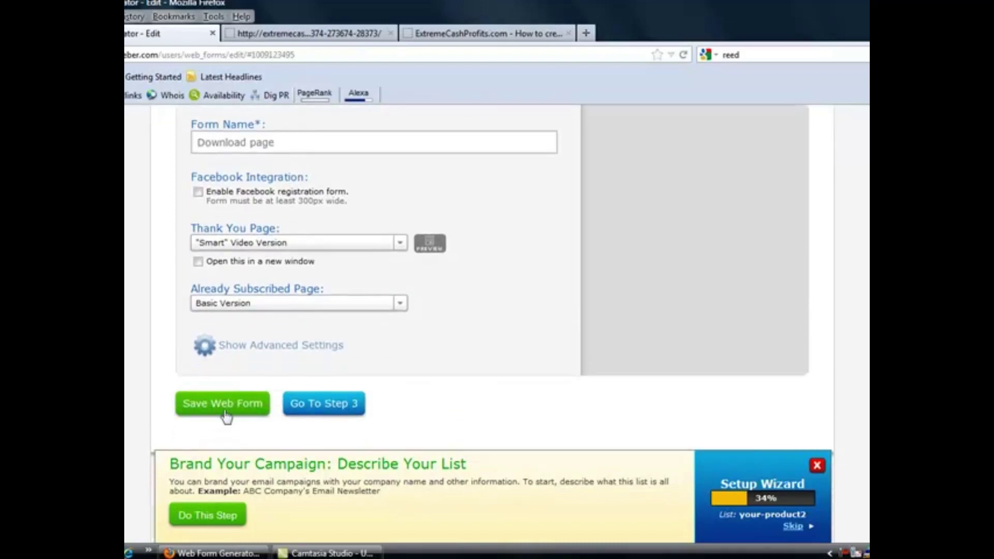
left_click(209, 409)
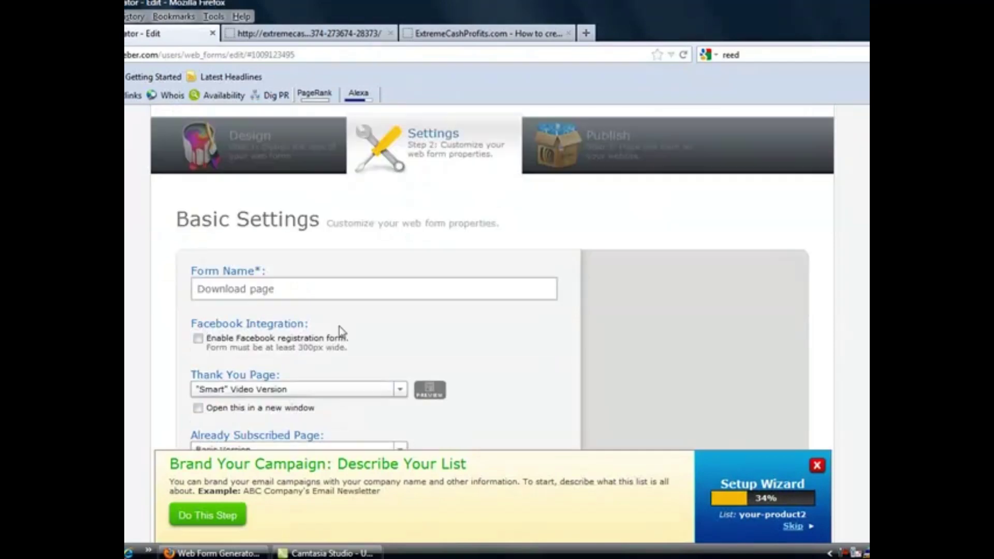
scroll(730, 247, "down", 4)
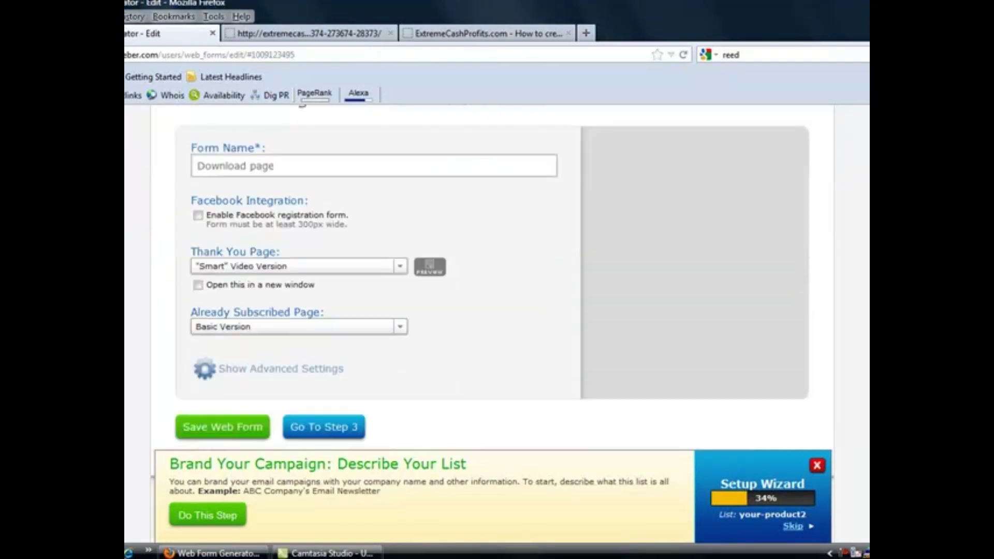
scroll(730, 247, "up", 8)
Publish via I Will Install My Form and select the Download page form's Raw HTML code
left_click(607, 241)
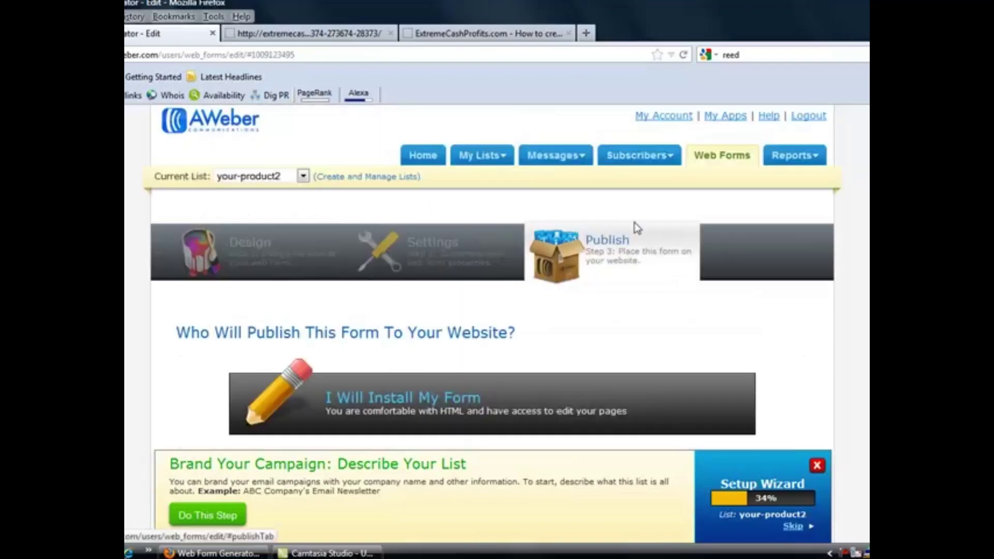
scroll(637, 227, "down", 3)
scroll(441, 207, "down", 3)
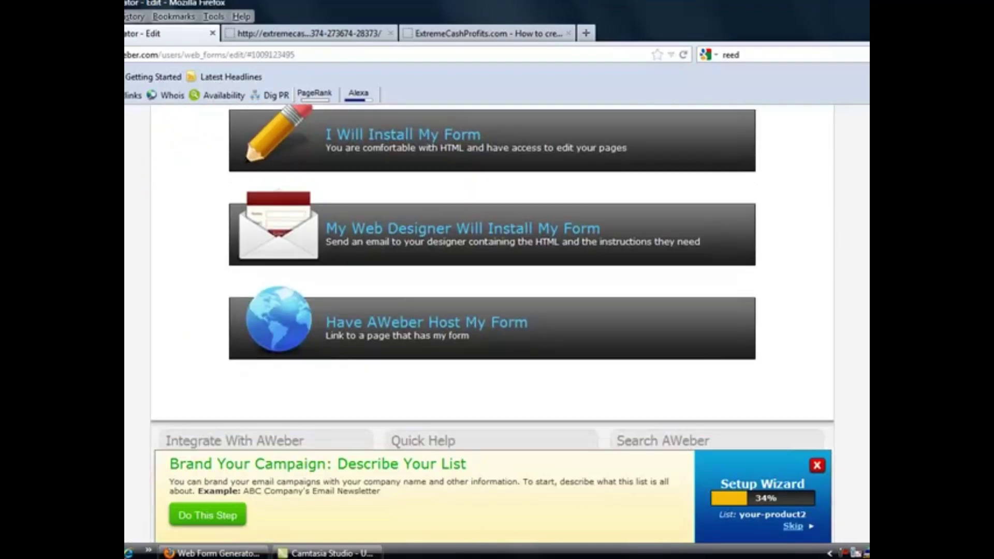
scroll(440, 207, "up", 2)
left_click(422, 206)
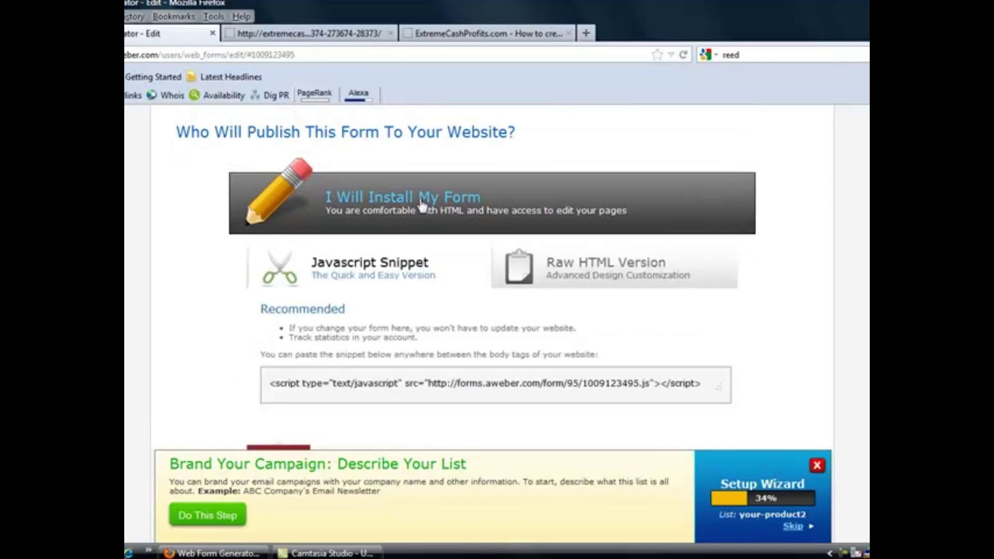
left_click(565, 264)
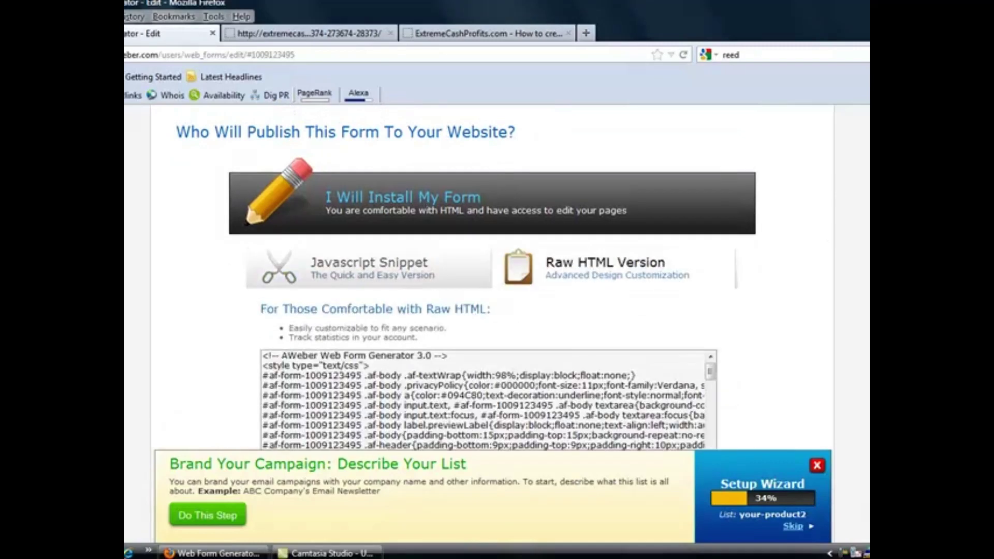
scroll(674, 259, "down", 3)
left_click(504, 314)
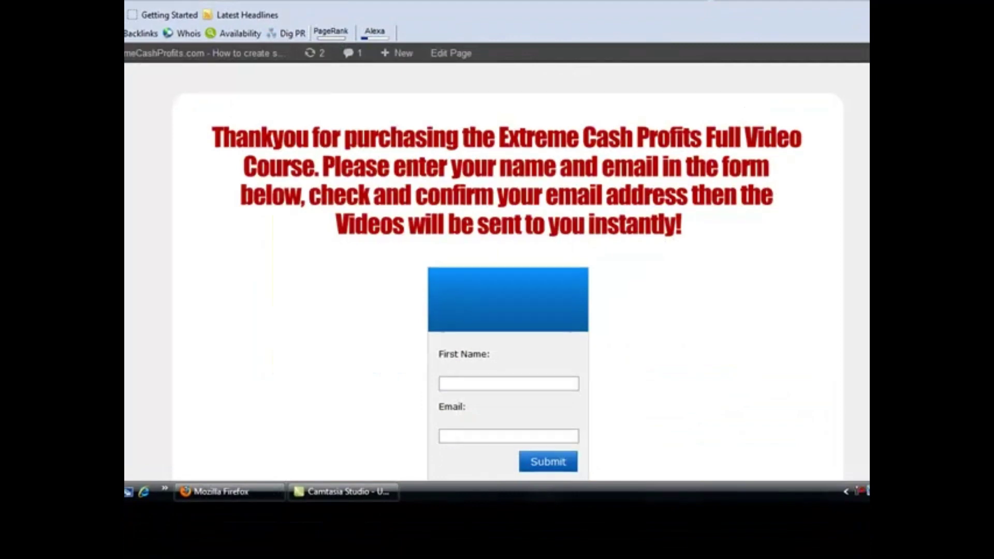
Scroll the thank-you page to check the embedded First Name and Email form
scroll(508, 280, "down", 1)
scroll(508, 280, "up", 1)
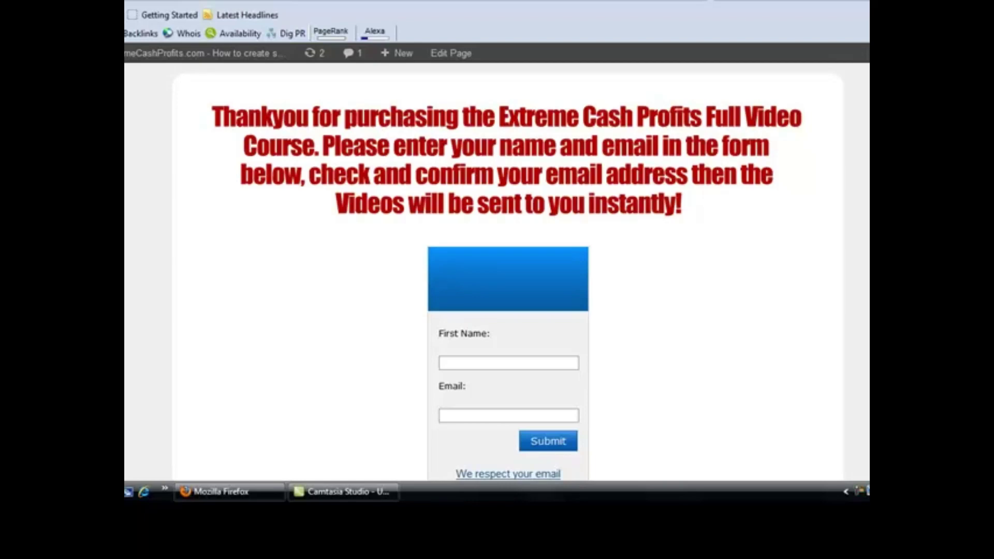
scroll(856, 152, "down", 3)
scroll(856, 152, "up", 3)
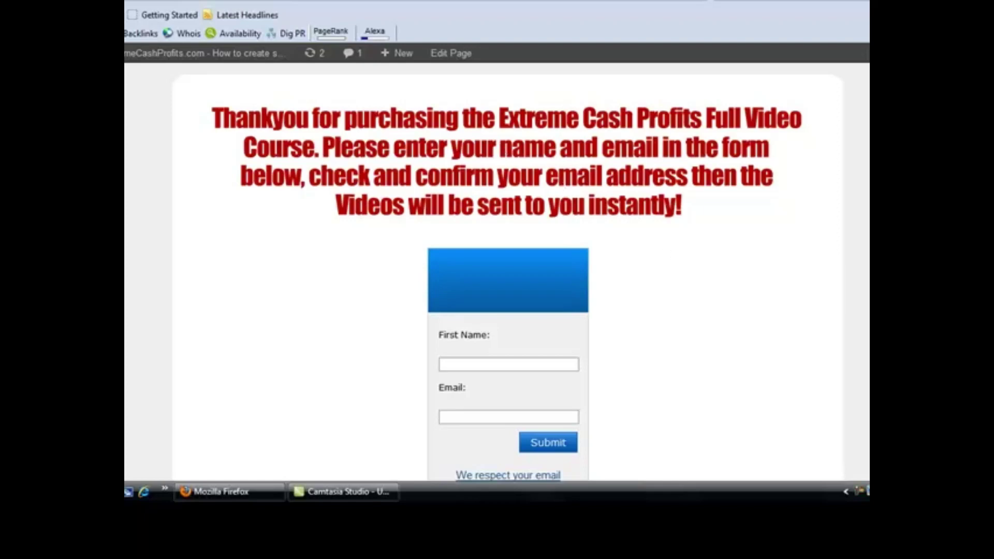
scroll(498, 269, "down", 3)
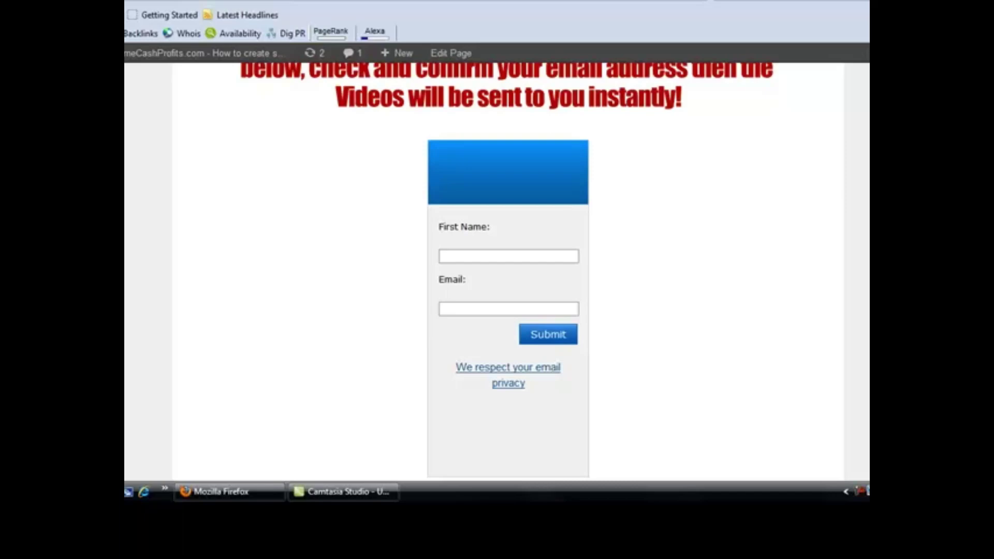
scroll(508, 277, "down", 3)
scroll(508, 277, "up", 4)
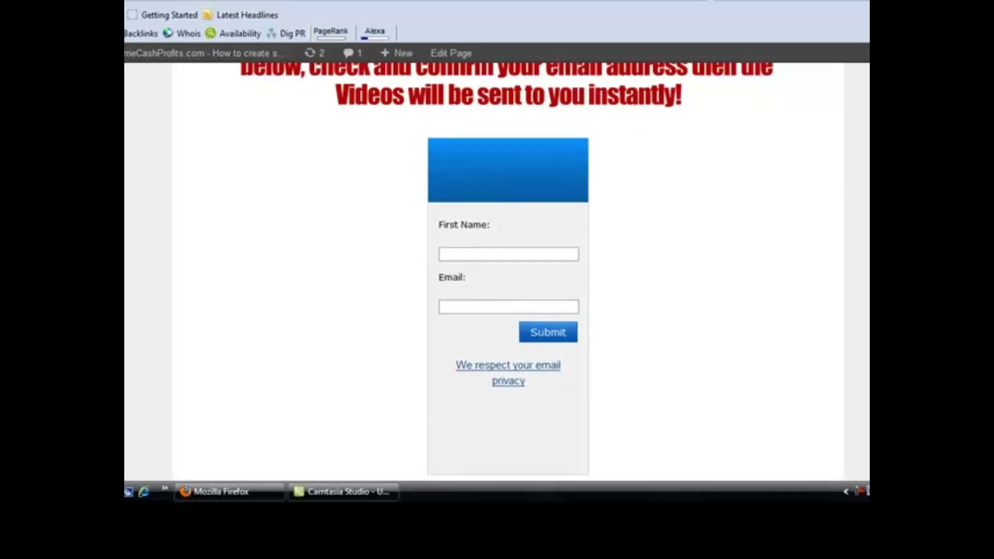
scroll(508, 277, "up", 2)
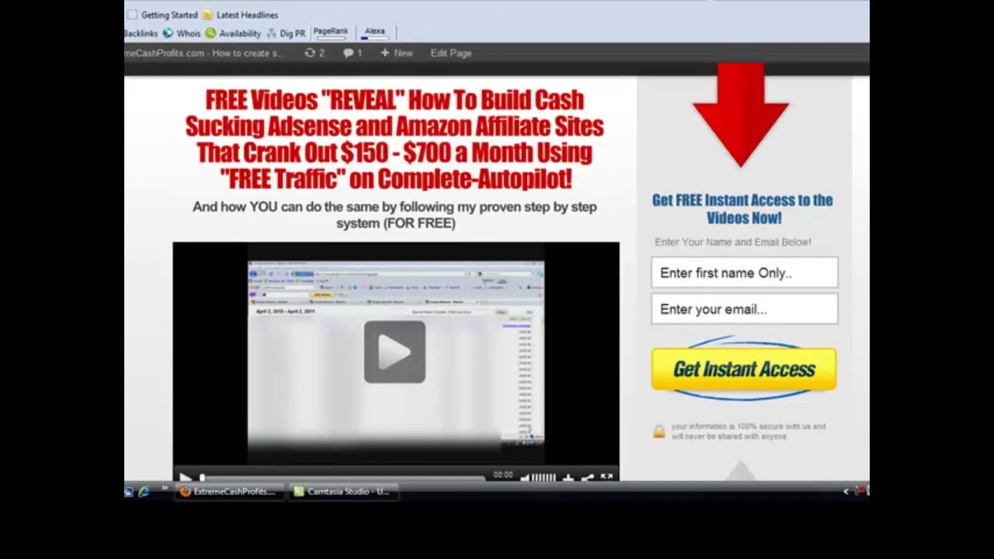
Check the thank-you page's sign-up form, then return to AWeber's Raw HTML Version publish step
key("alt+Left")
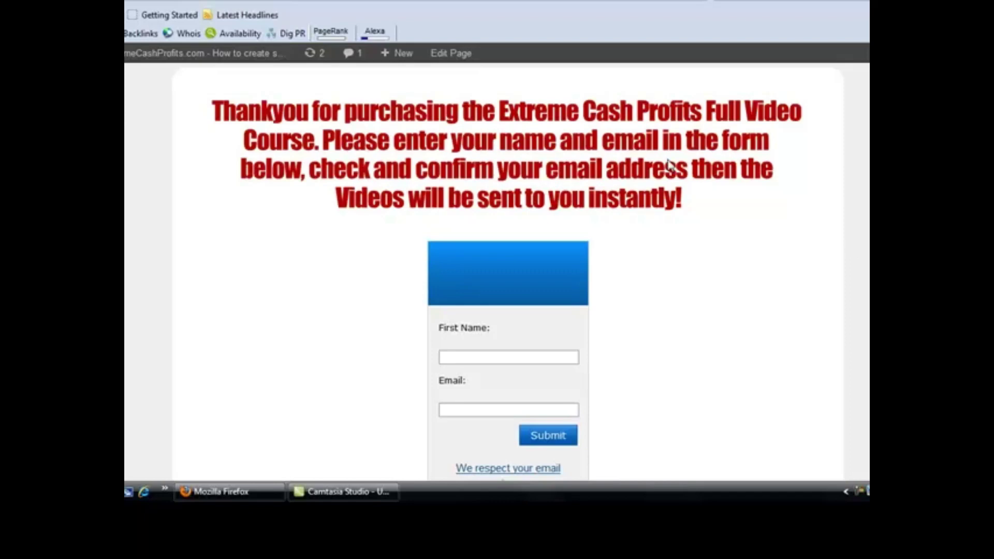
key("ctrl+Tab")
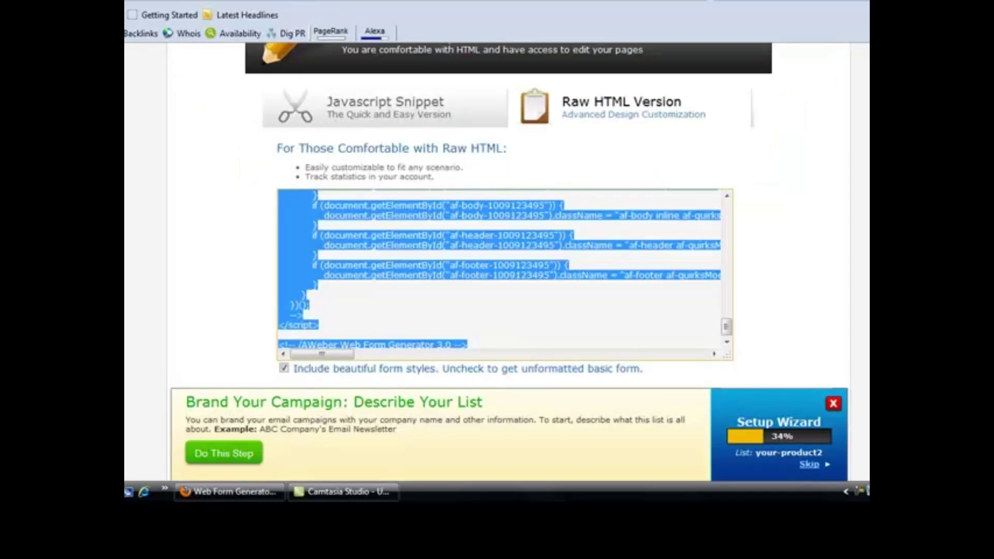
scroll(775, 135, "up", 5)
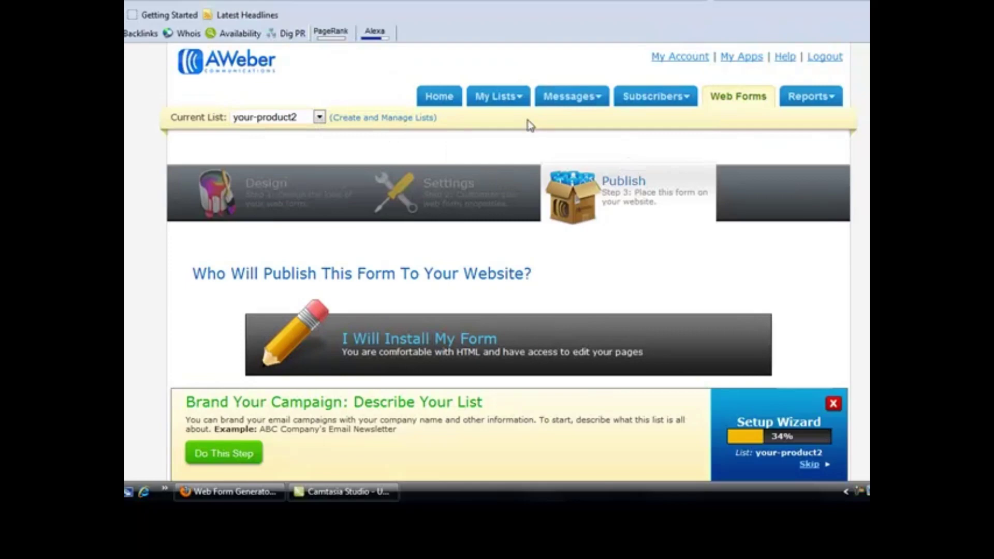
mouse_move(511, 106)
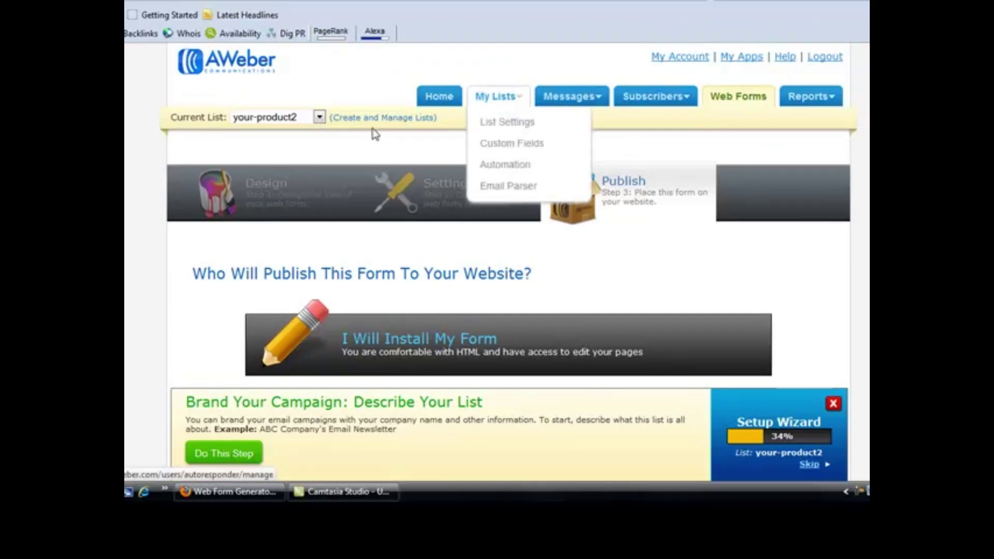
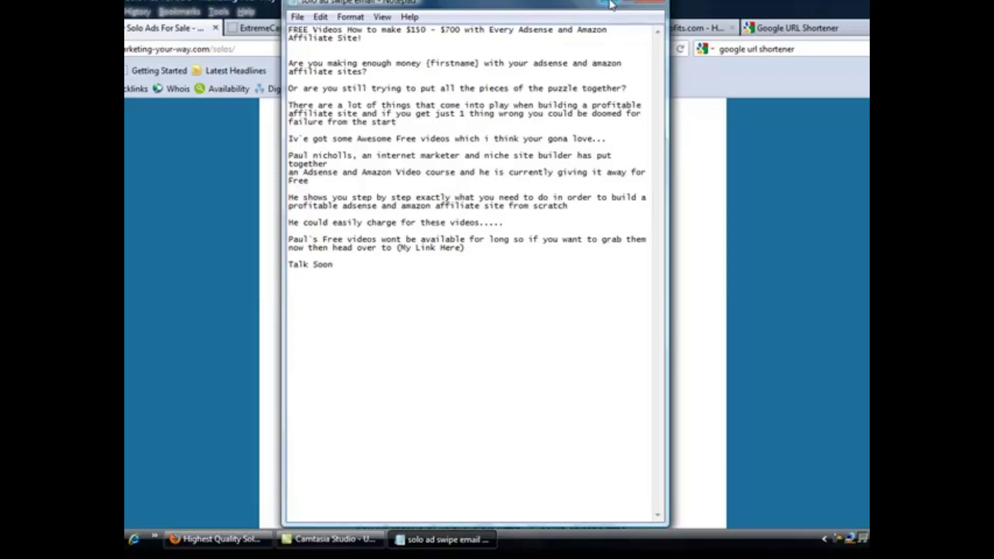
Minimize the Notepad swipe email and switch to the 'Pages - ExtremeCashProfits.com' browser tab
left_click(612, 5)
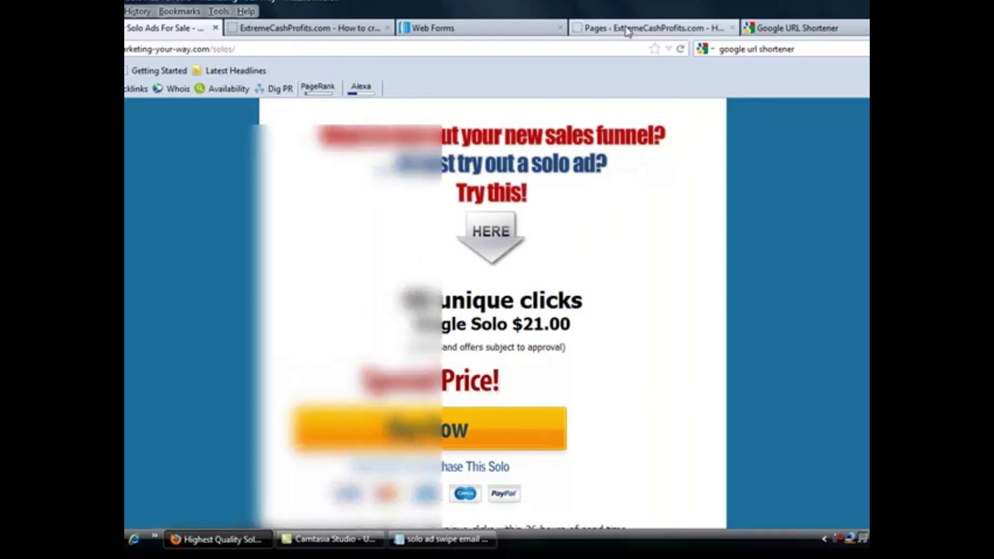
left_click(628, 32)
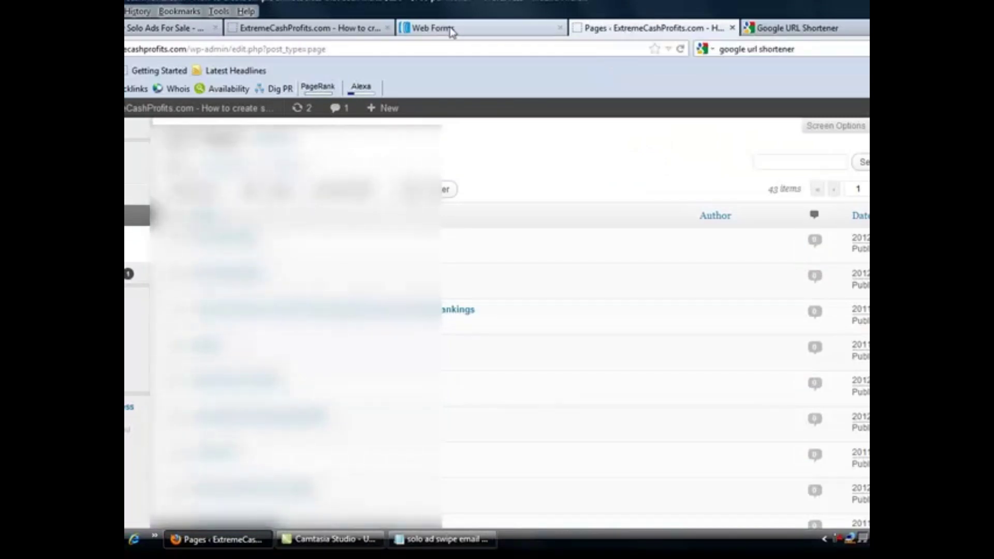
Open Extreme Cash Profits for editing, copy the title with ' sa1' added, then delete the suffix
left_click(448, 30)
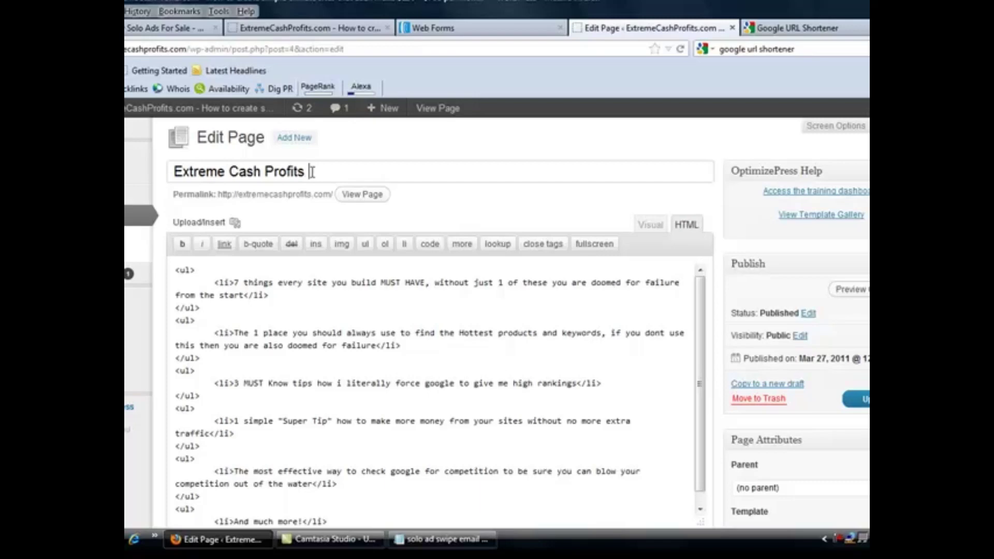
type("$a1")
left_click_drag(331, 172, 173, 171)
right_click(182, 174)
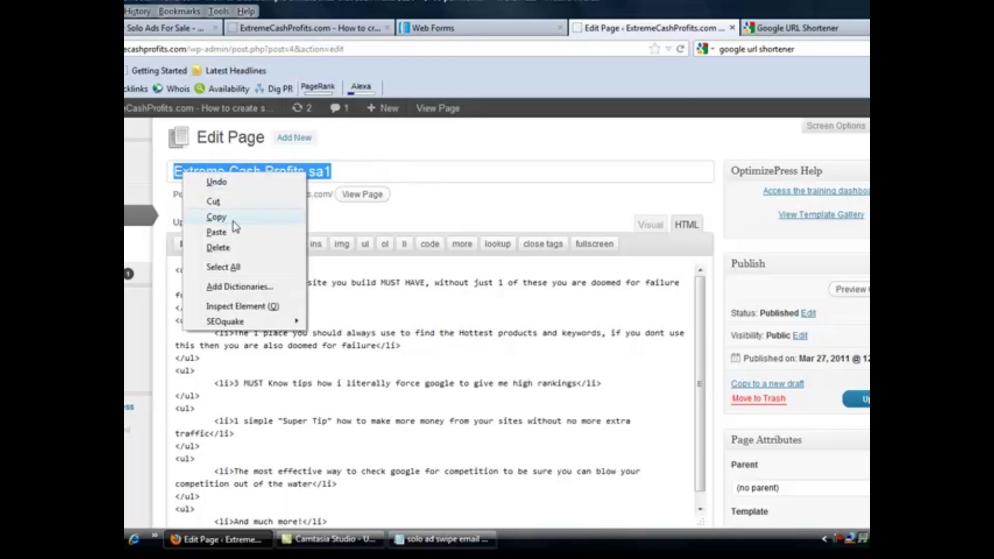
left_click(233, 218)
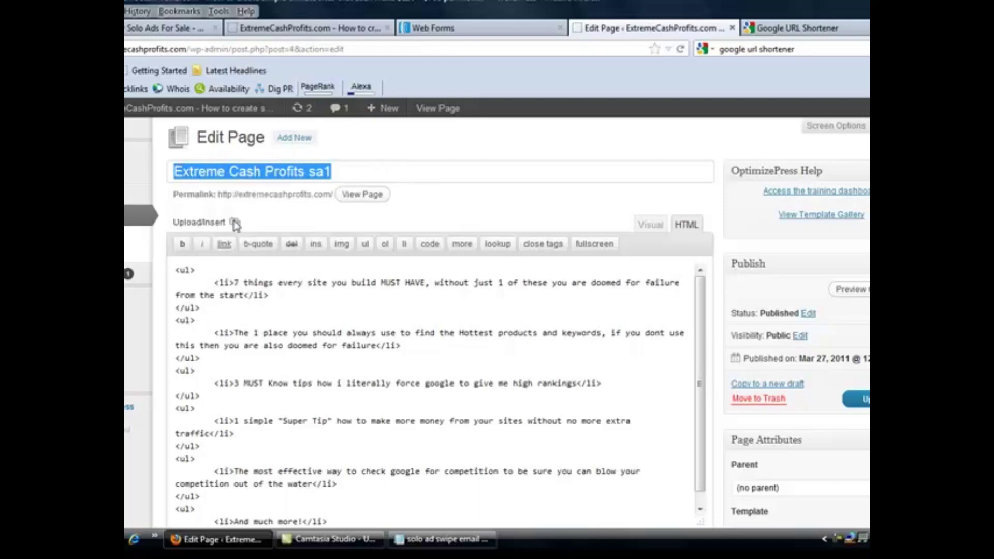
left_click(338, 173)
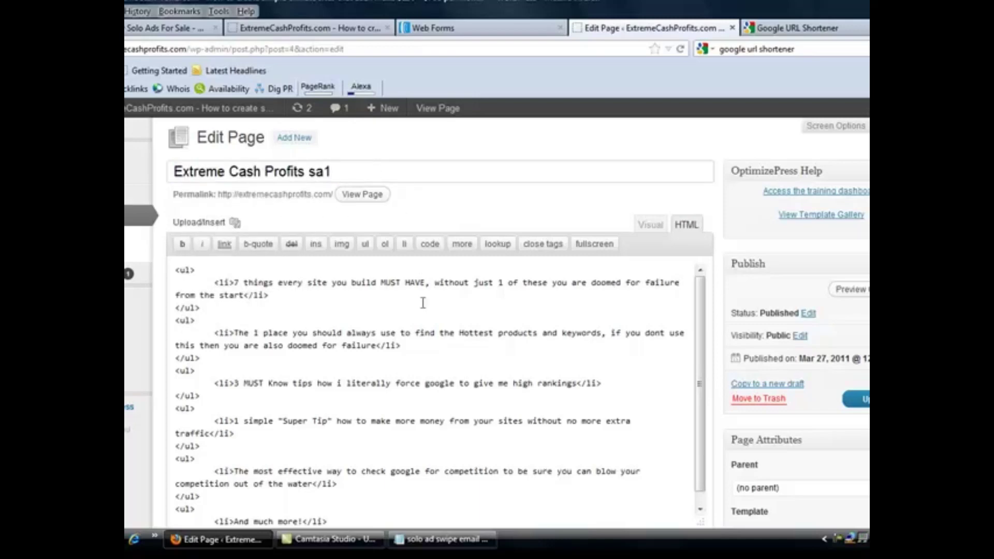
left_click(338, 172)
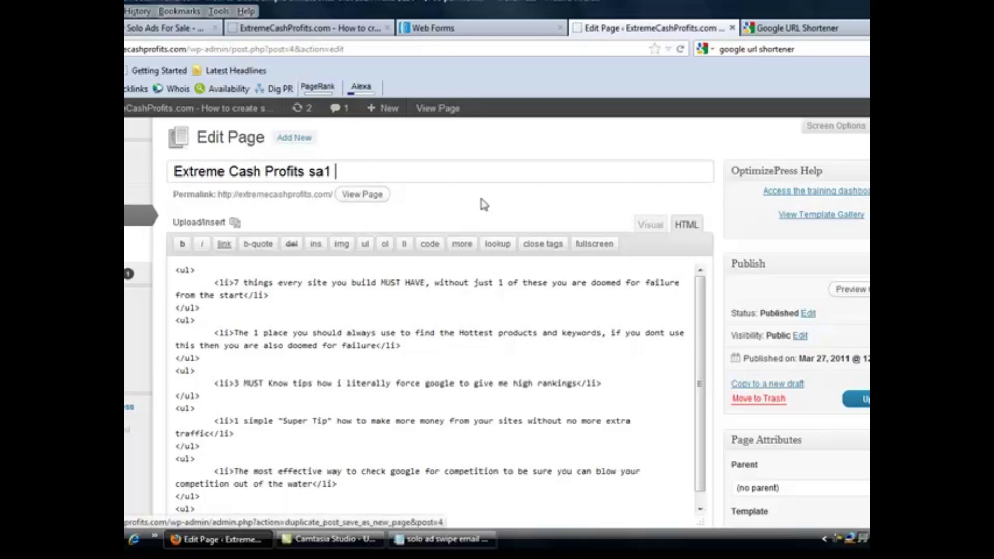
key("BackSpace")
key("BackSpace")
key("BackSpace")
key("BackSpace")
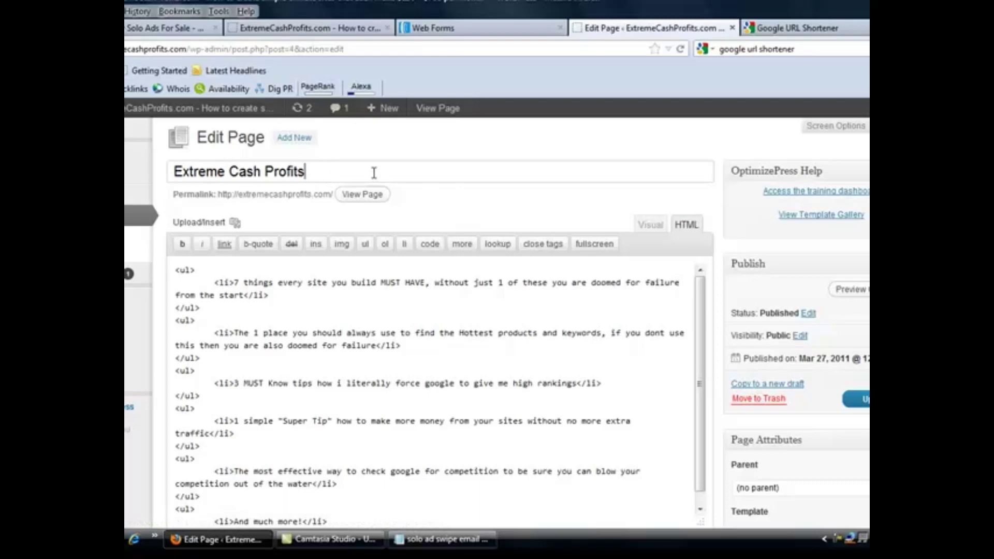
Copy the page to a new draft titled 'Extreme Cash Profits sa1' and copy that title
left_click(776, 386)
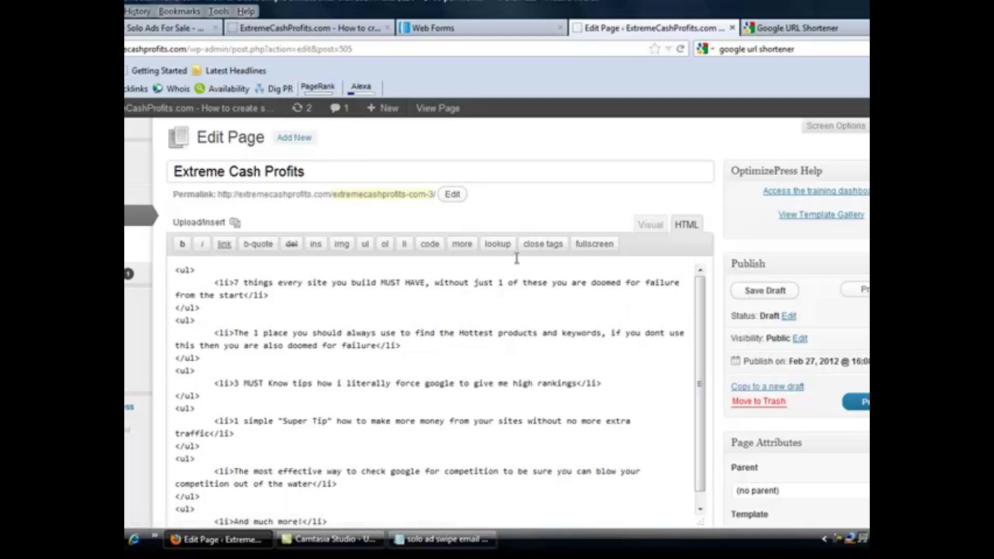
left_click(328, 171)
type("sa1")
left_click_drag(330, 171, 173, 171)
right_click(190, 176)
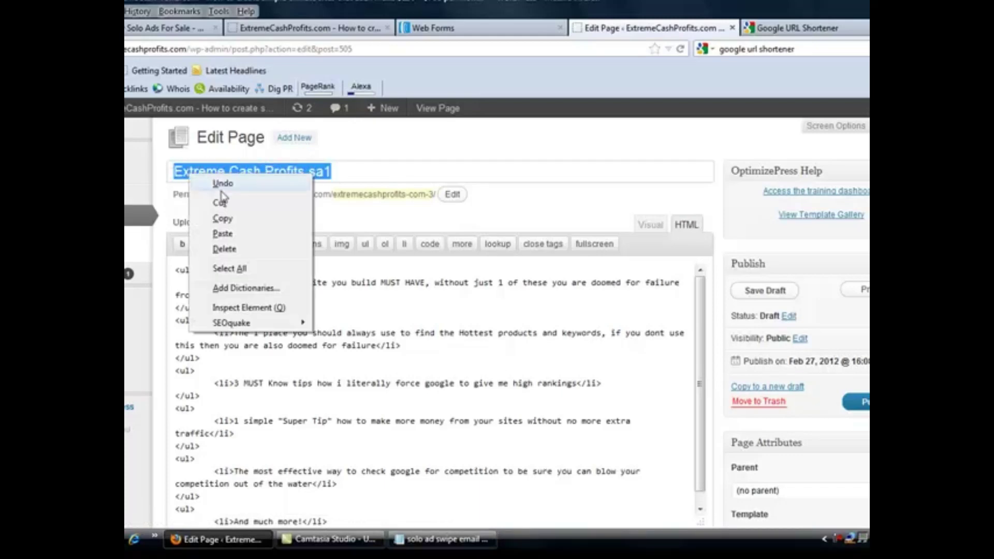
left_click(228, 219)
Paste the copied title into the permalink slug, making it extreme-cash-profits-sa1
left_click(449, 196)
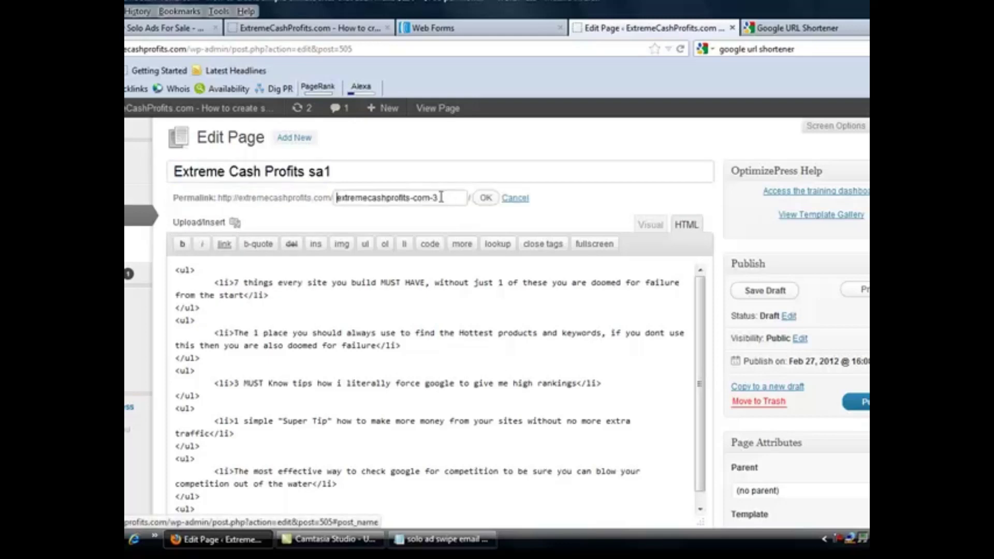
left_click_drag(439, 197, 334, 197)
right_click(339, 198)
left_click(390, 263)
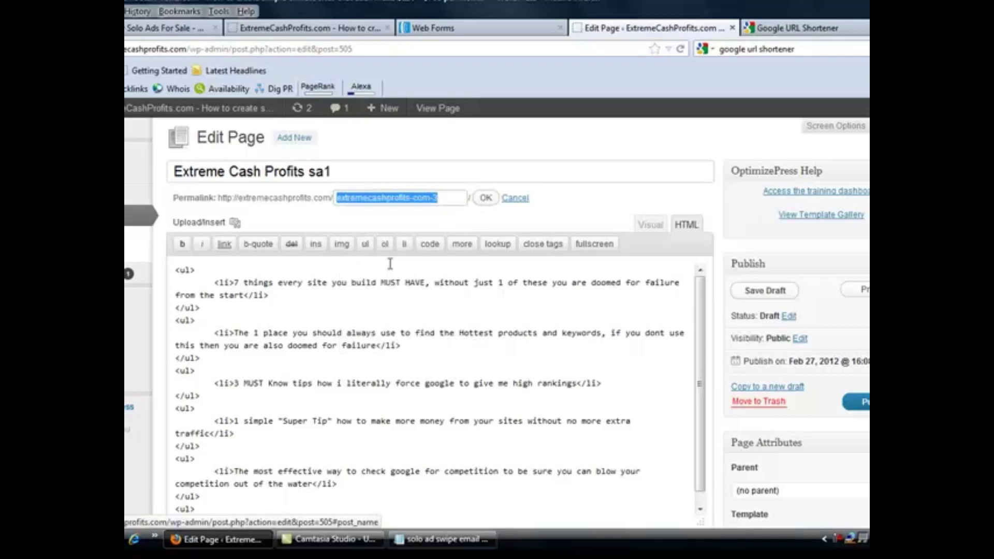
left_click(485, 201)
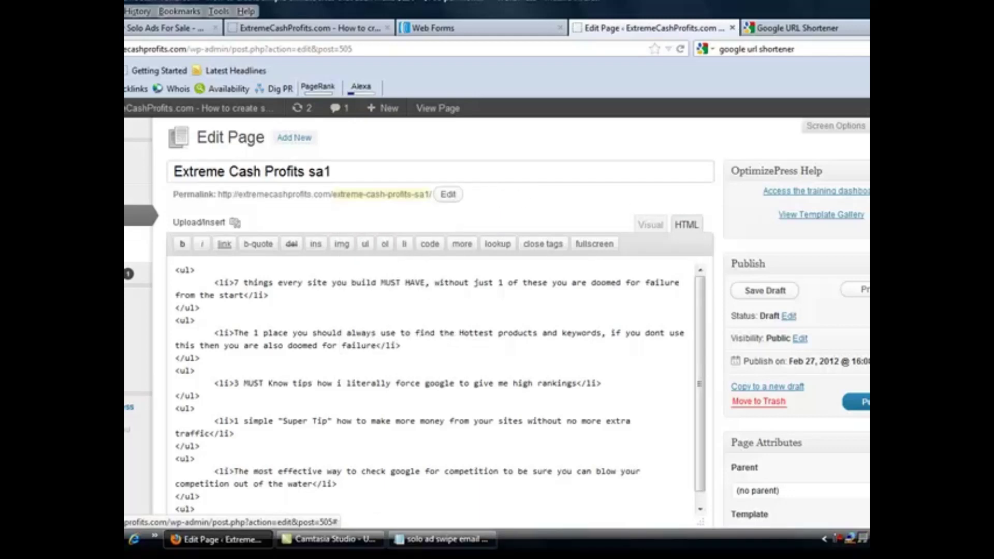
scroll(497, 324, "down", 1)
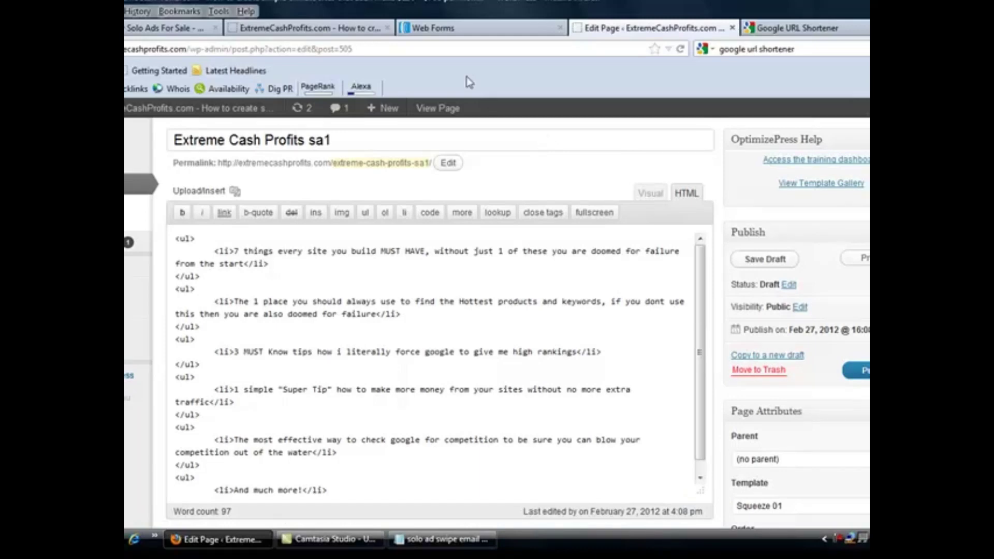
In AWeber's Web Forms list, copy the 347-submission form, save it, and open its Settings step
left_click(485, 33)
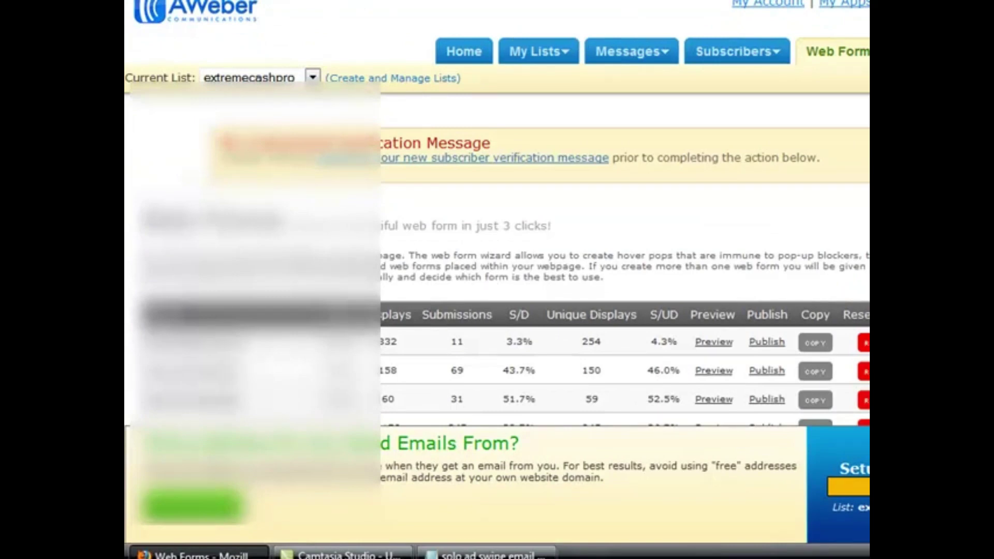
scroll(497, 207, "down", 5)
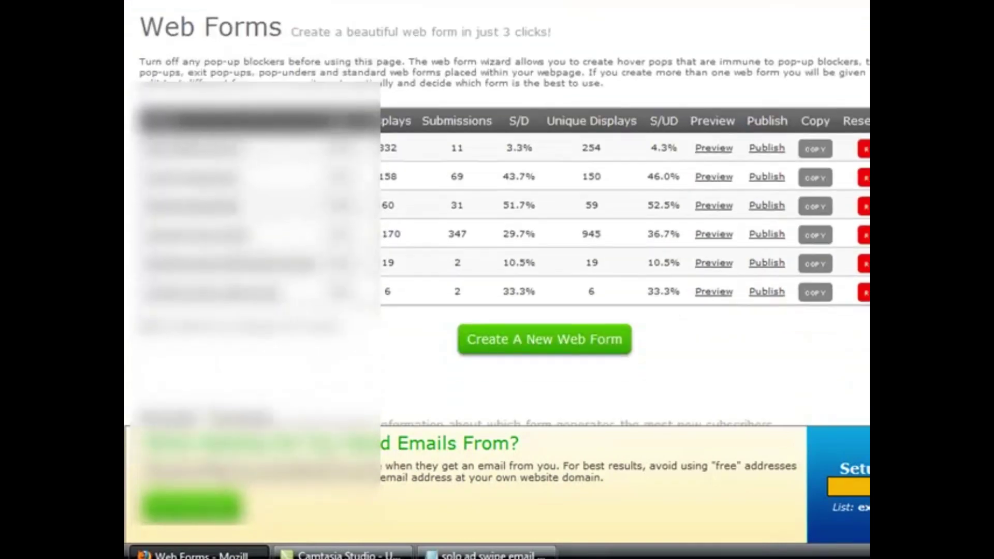
scroll(498, 208, "down", 1)
scroll(497, 207, "up", 1)
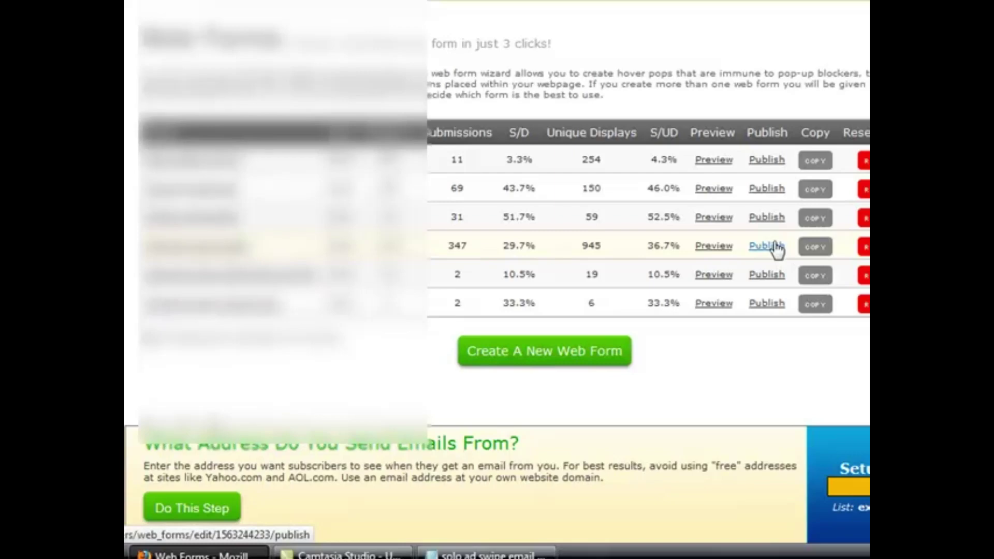
left_click(827, 247)
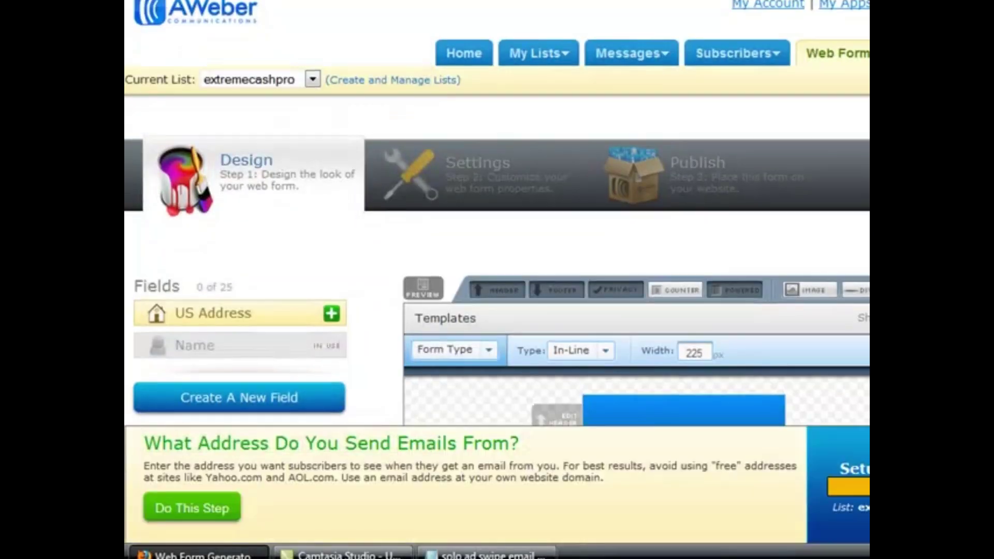
scroll(497, 213, "down", 8)
scroll(797, 303, "down", 1)
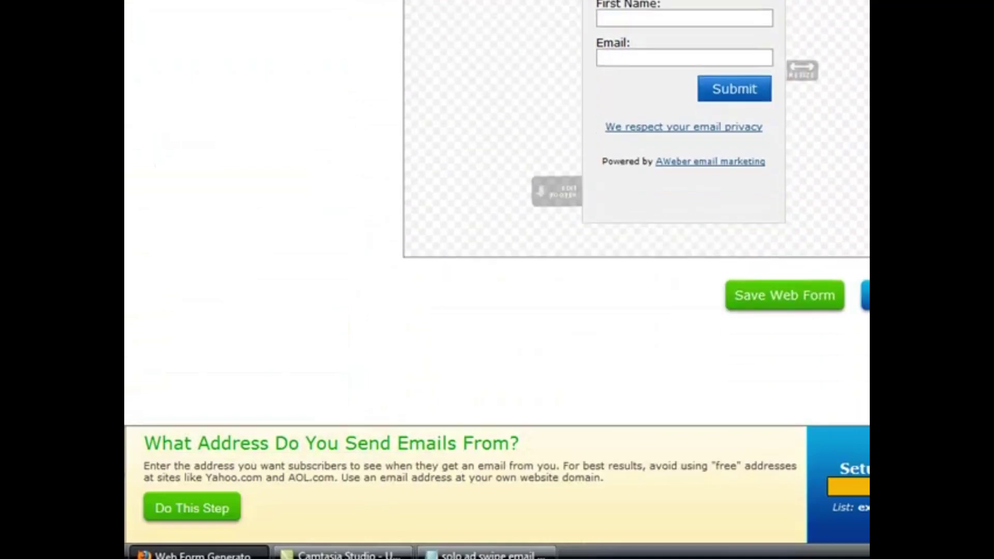
left_click(797, 302)
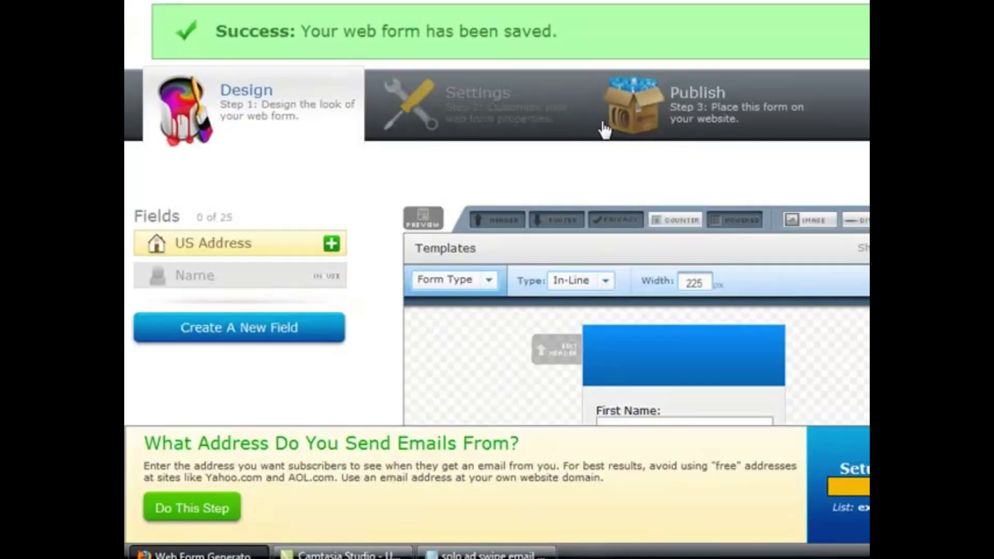
left_click(492, 108)
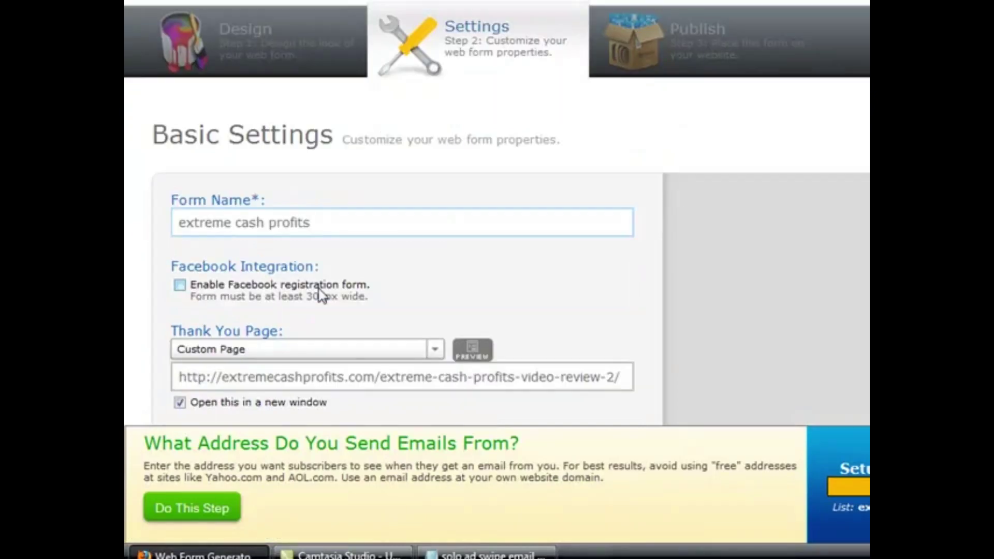
Rename the form copy 'marketing-your-way.com' using the domain copied from the sales page address
left_click(319, 226)
left_click_drag(318, 225, 177, 212)
key("BackSpace")
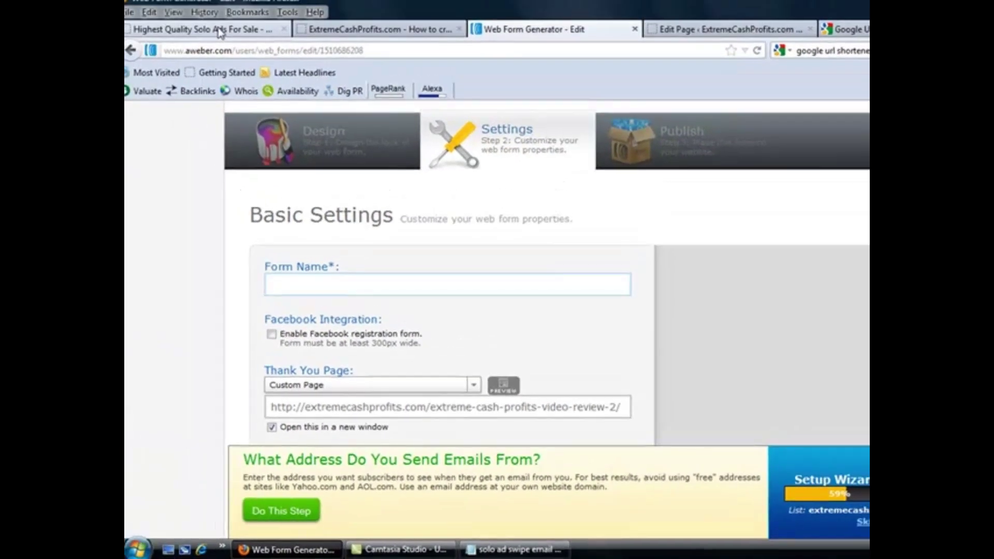
left_click(220, 31)
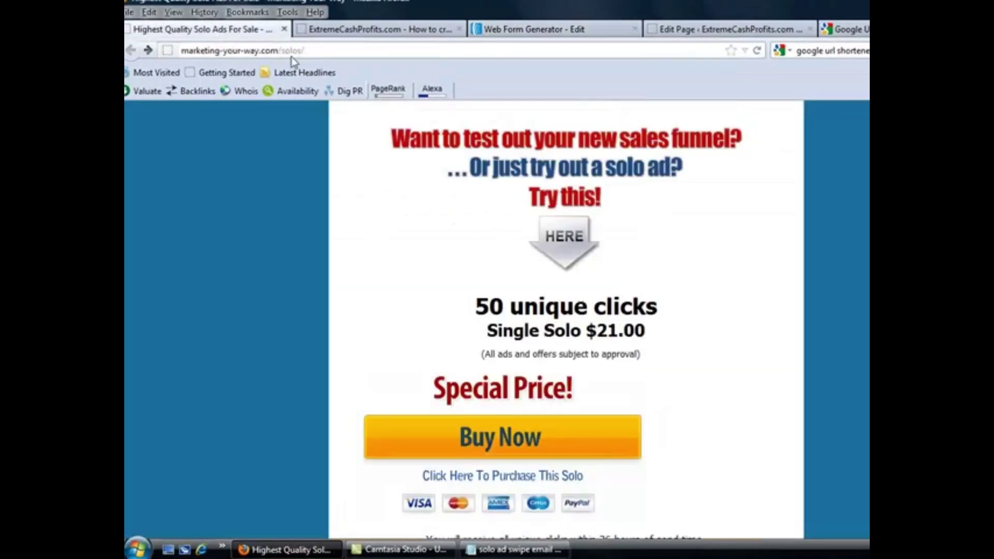
left_click_drag(277, 49, 186, 52)
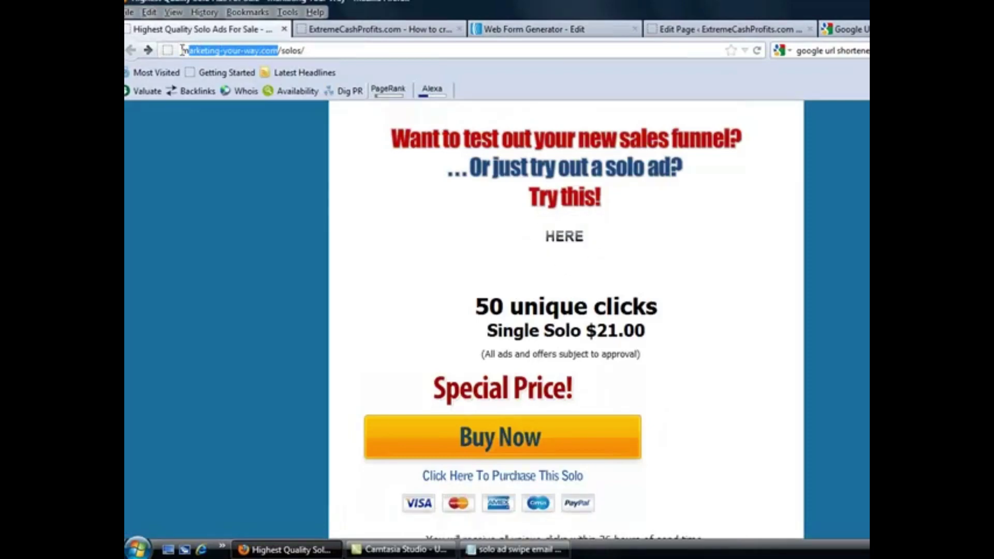
right_click(203, 50)
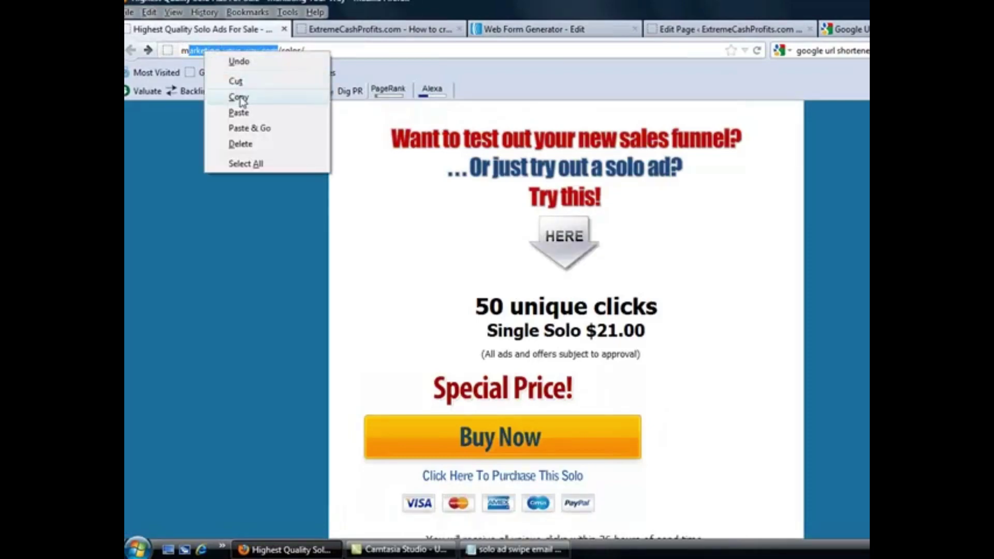
left_click(238, 97)
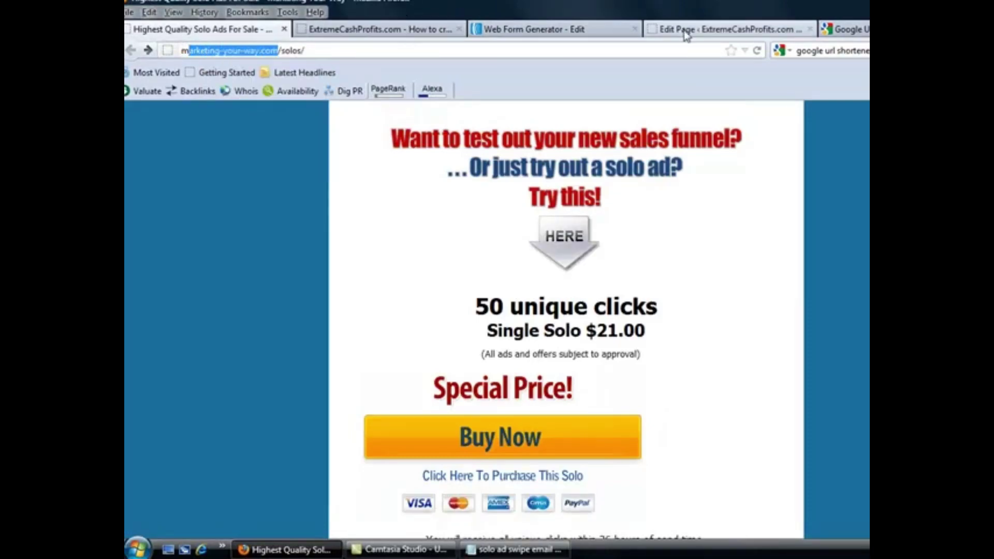
left_click(596, 32)
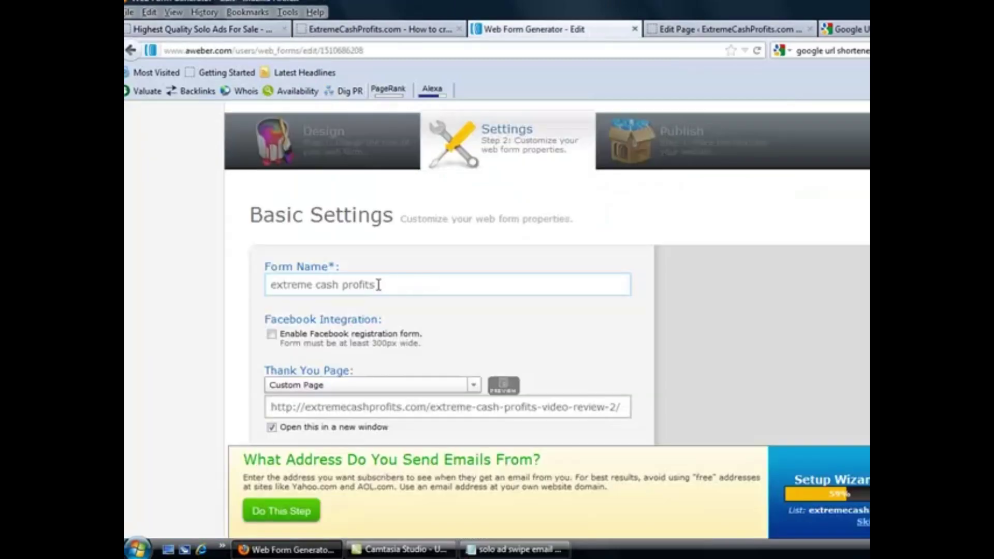
left_click_drag(378, 285, 269, 285)
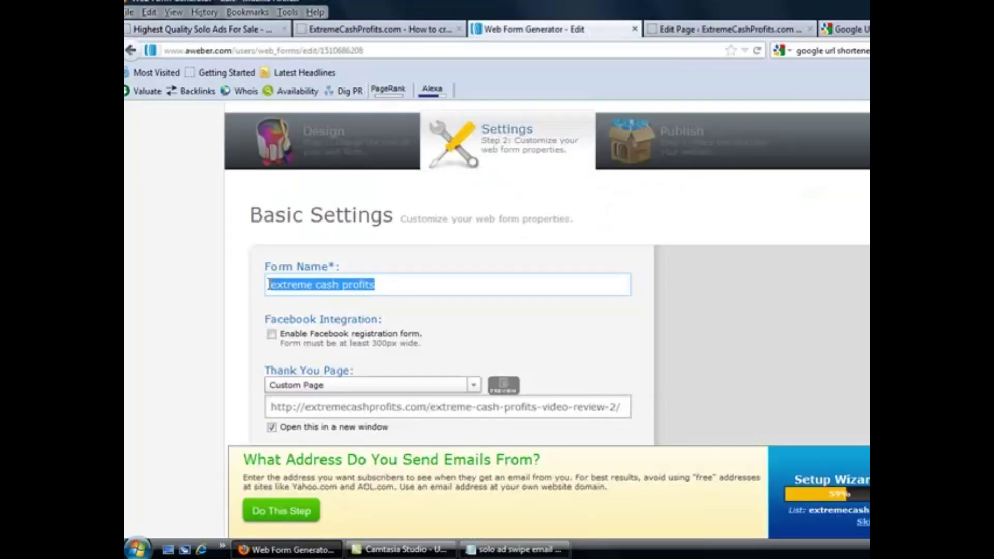
key("BackSpace")
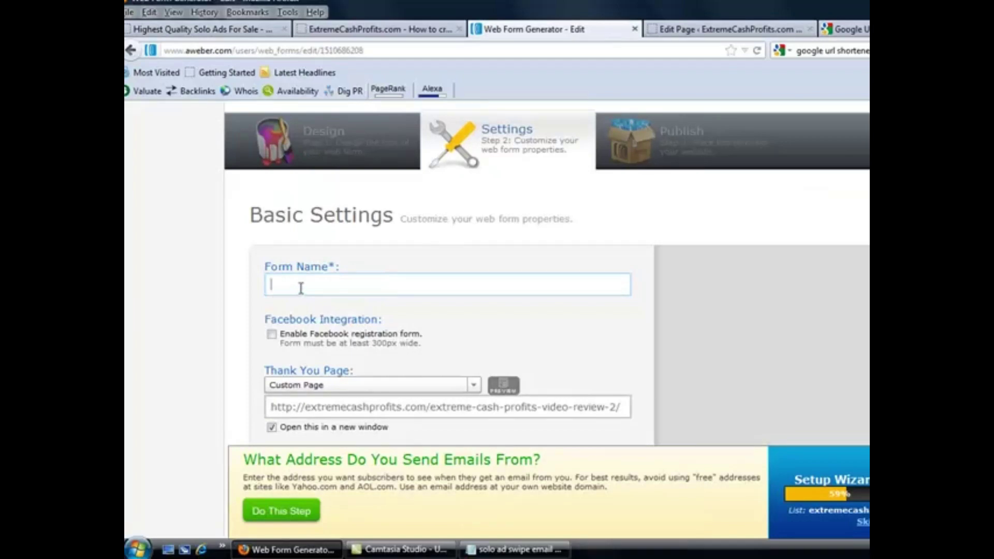
key("ctrl+v")
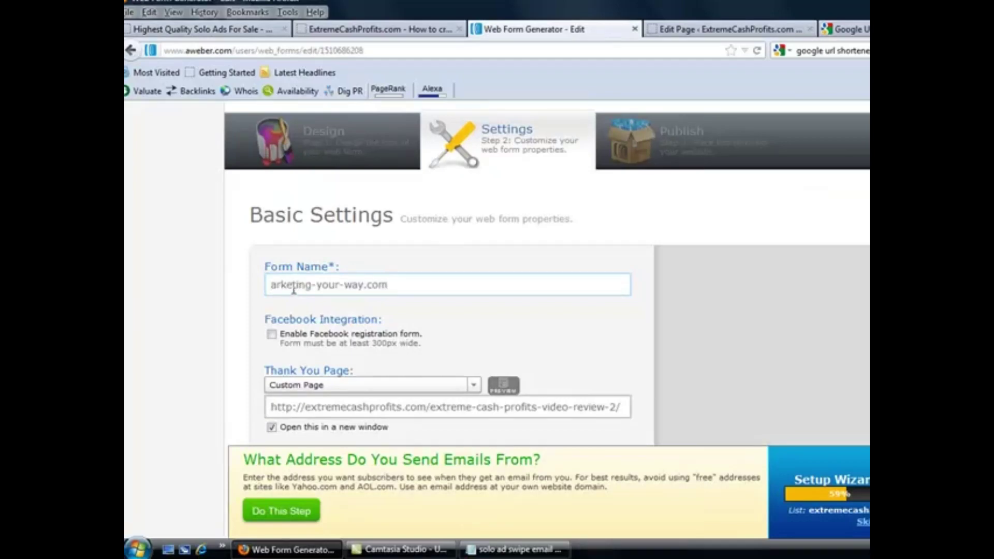
left_click(271, 284)
type("m")
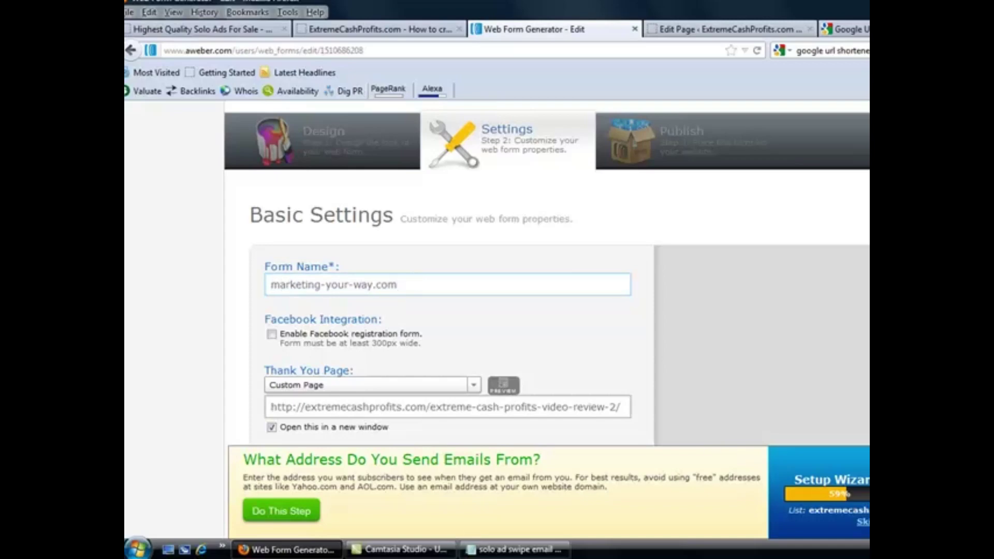
Check the custom thank-you page URL and save the web form
scroll(695, 335, "down", 3)
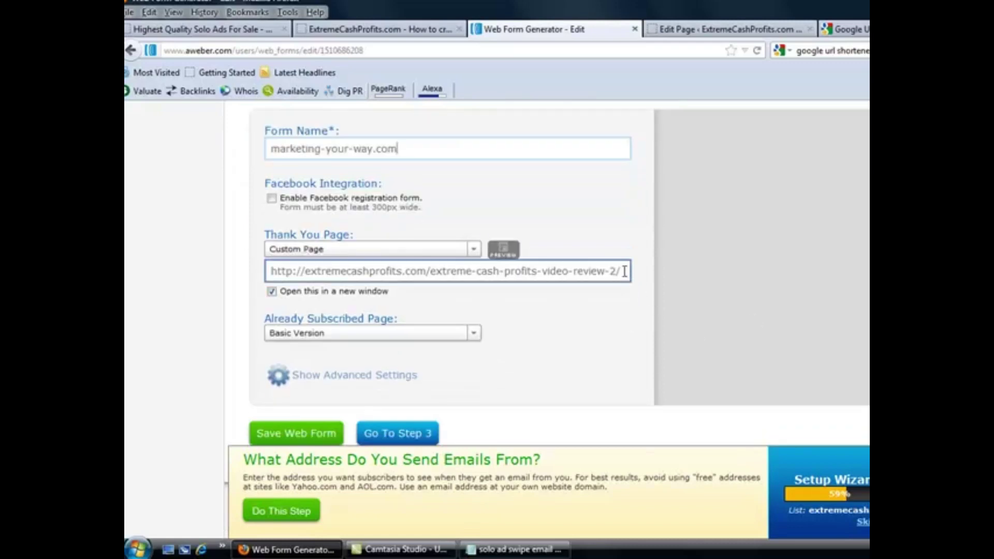
left_click_drag(624, 271, 266, 271)
left_click(269, 271)
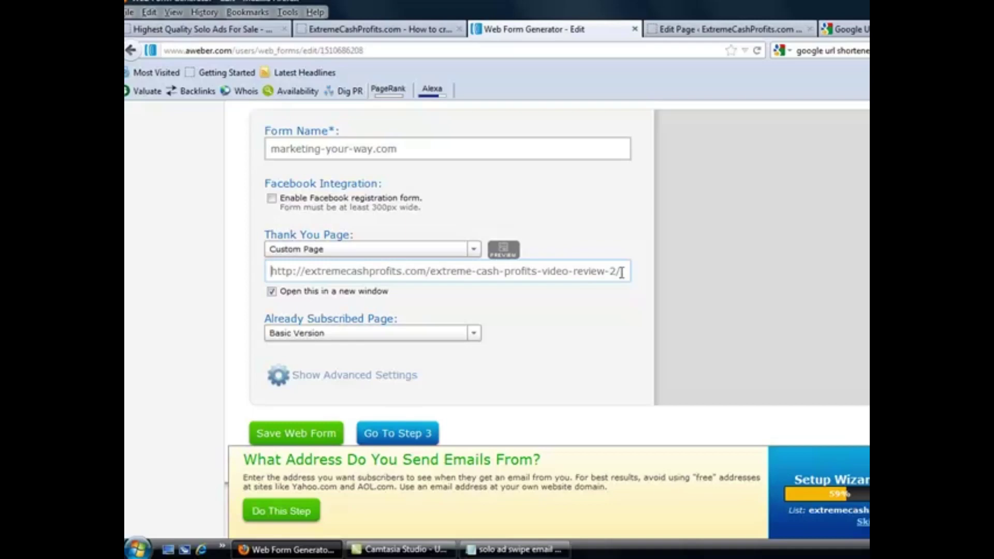
left_click(297, 438)
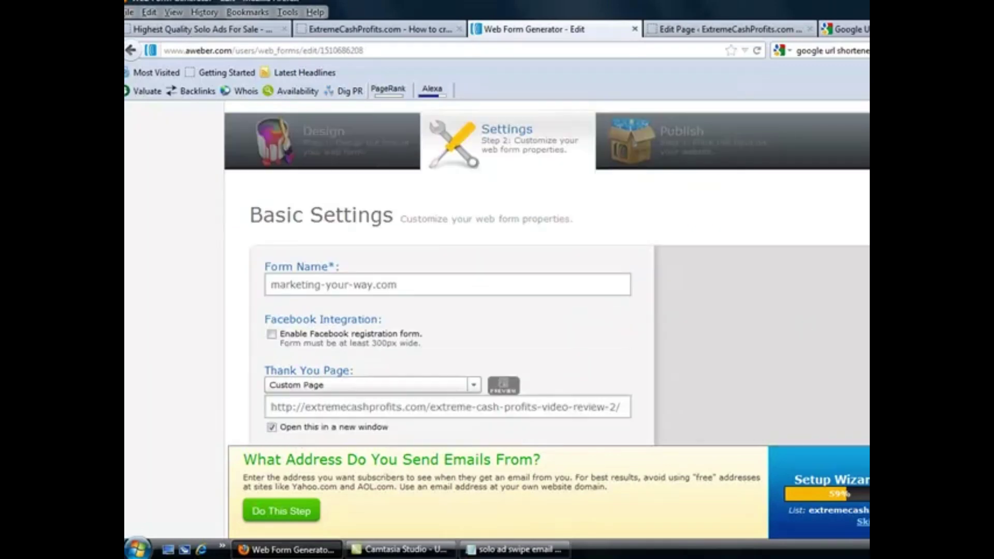
scroll(497, 269, "down", 2)
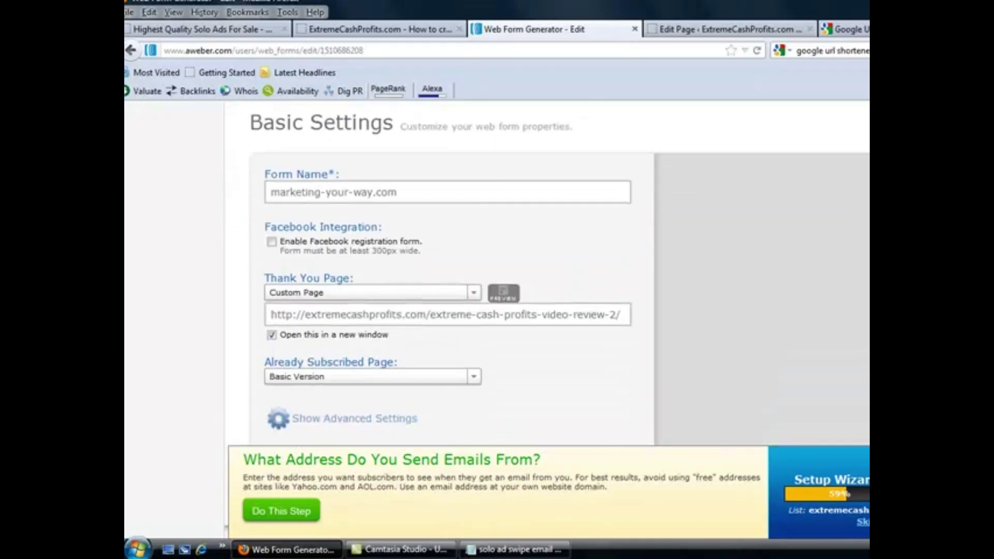
scroll(497, 269, "up", 4)
scroll(789, 129, "up", 2)
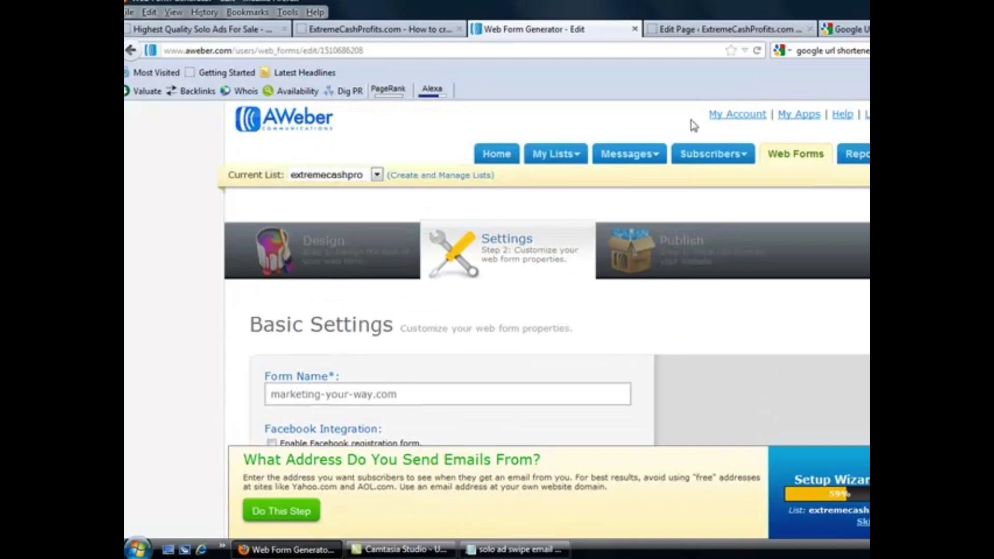
Open the extremecashpro list's Confirmed Opt-In settings, where Require Opt-In on Web Forms is OFF
left_click(544, 166)
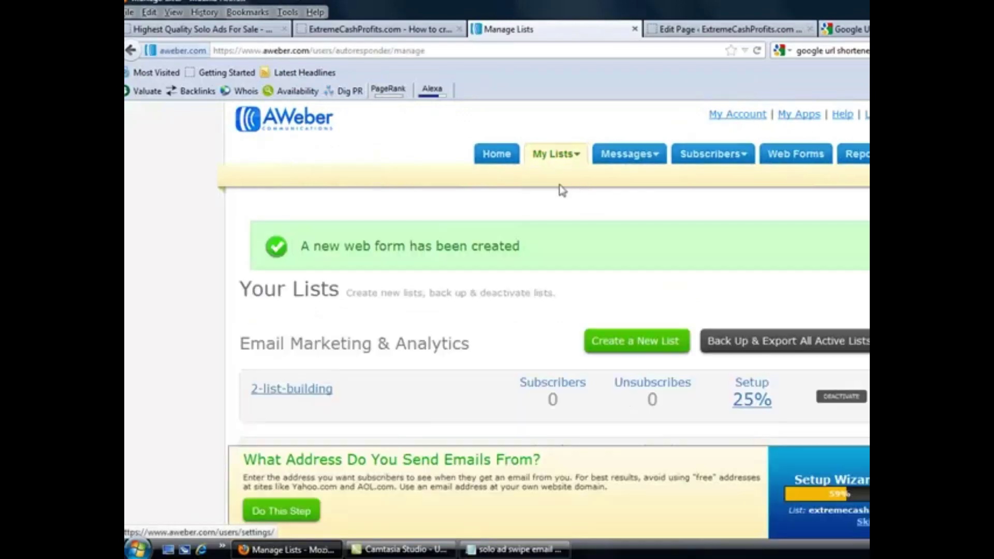
left_click(563, 181)
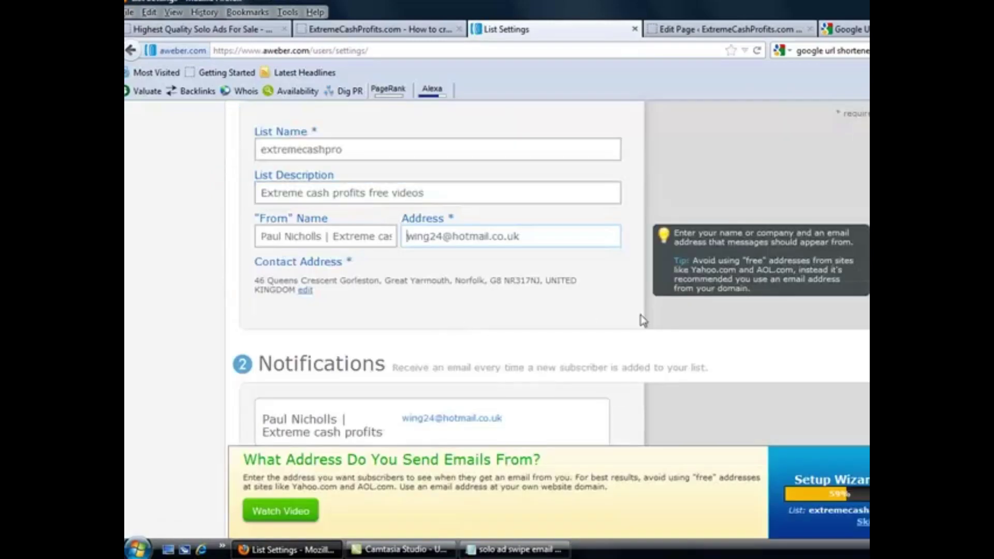
scroll(497, 259, "up", 5)
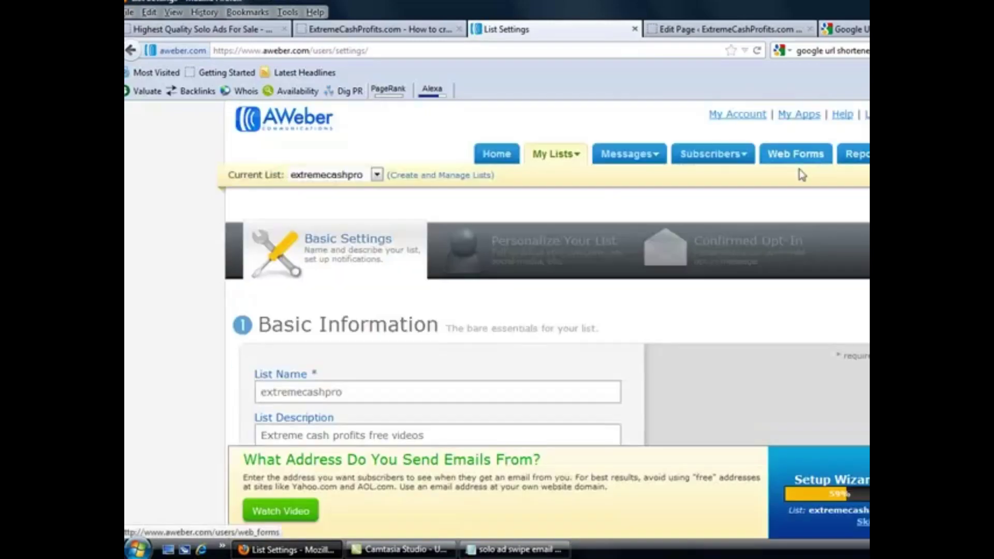
left_click(714, 236)
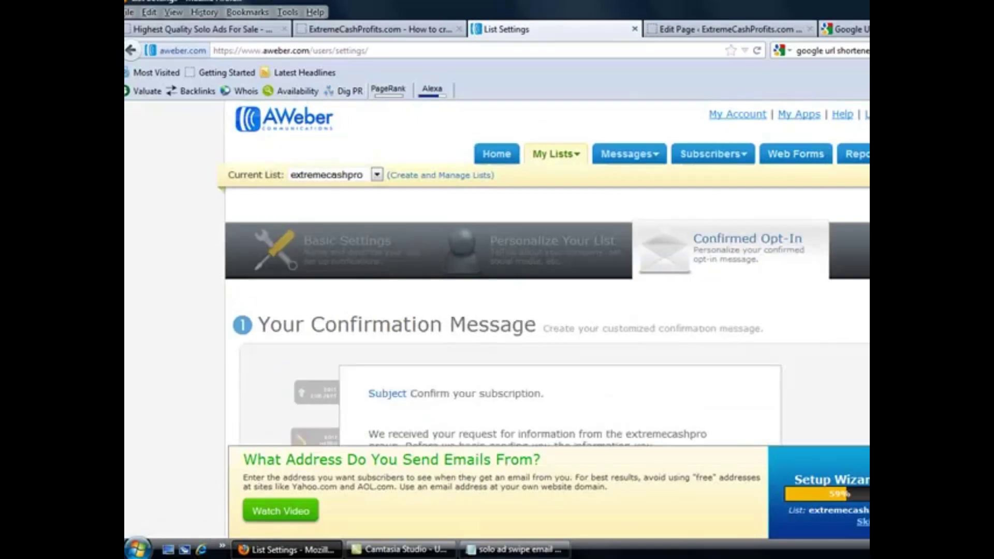
scroll(715, 237, "down", 10)
scroll(498, 274, "up", 6)
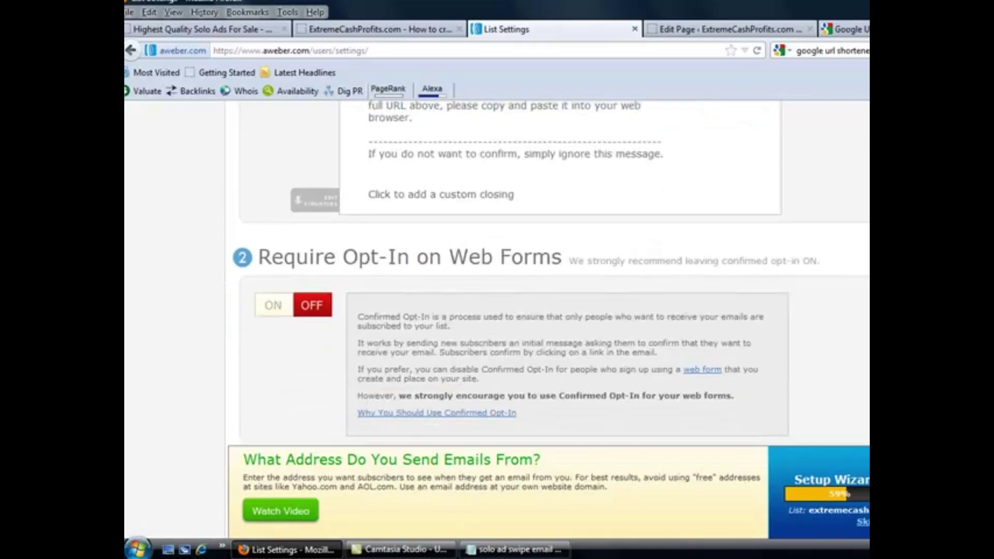
Publish the marketing-your-way.com form as Raw HTML Version and copy all of its code
scroll(497, 275, "up", 3)
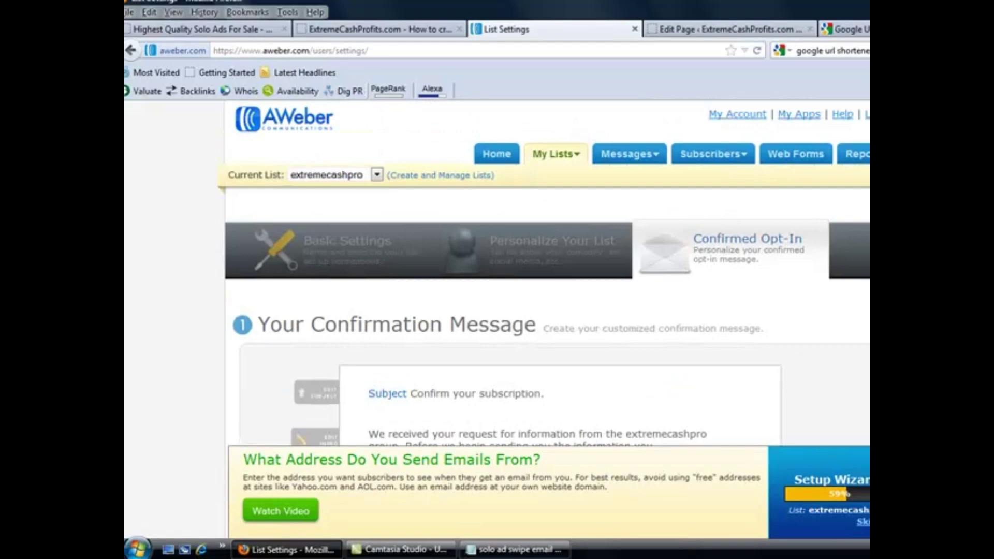
left_click(803, 155)
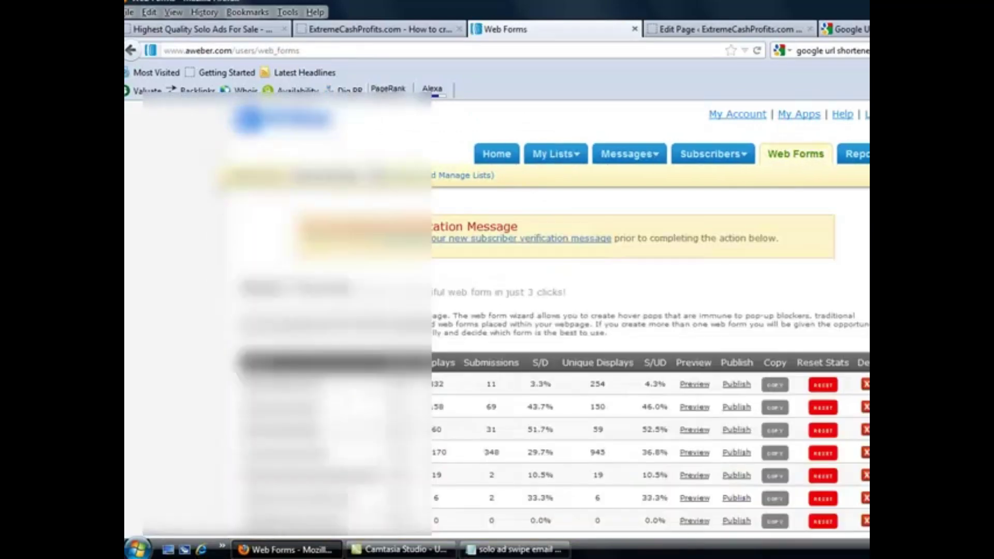
scroll(550, 272, "down", 4)
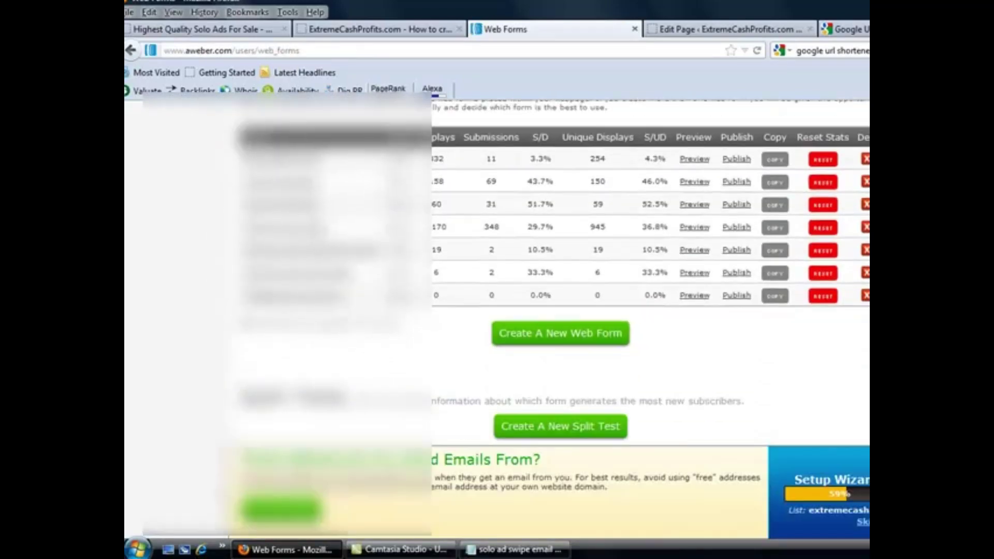
left_click(737, 296)
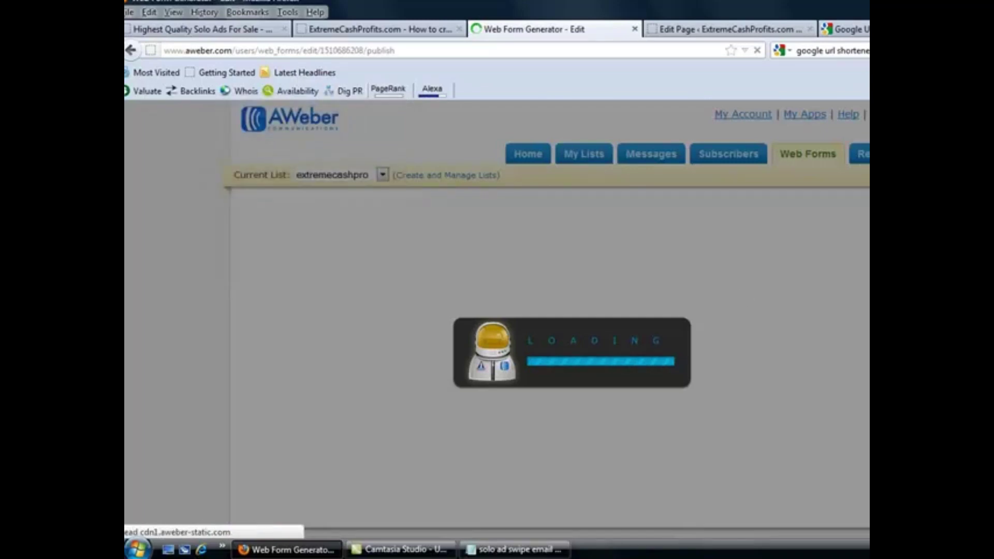
scroll(699, 246, "down", 5)
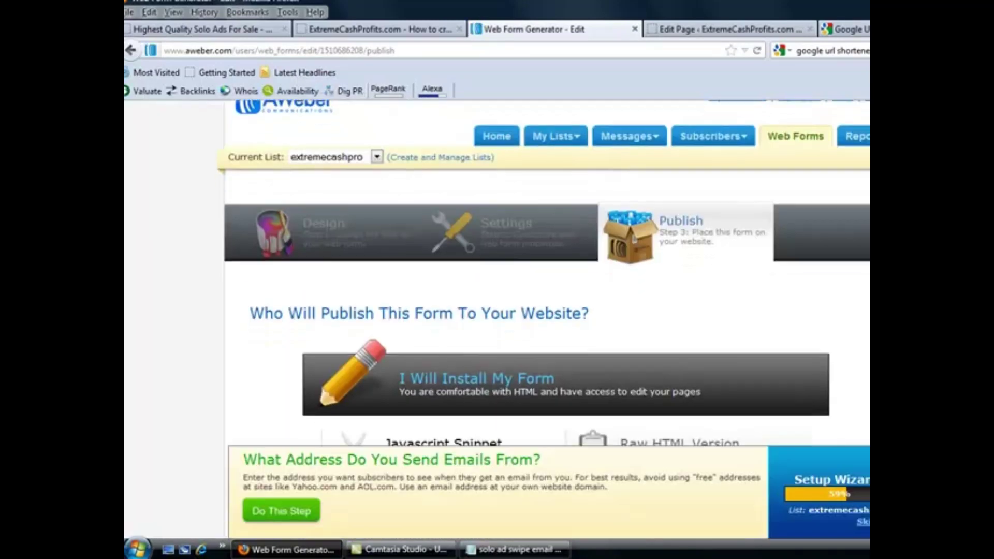
left_click(696, 246)
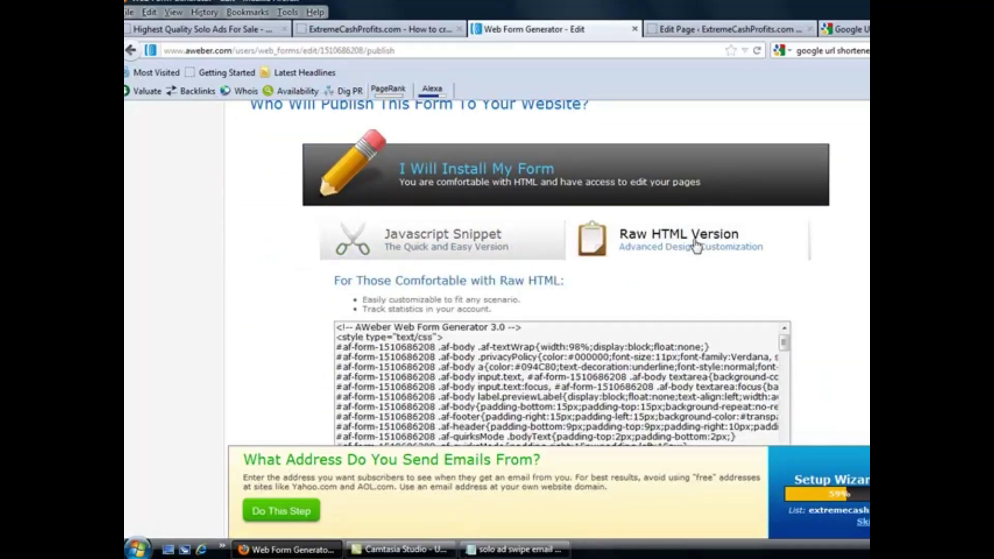
left_click(589, 388)
right_click(582, 372)
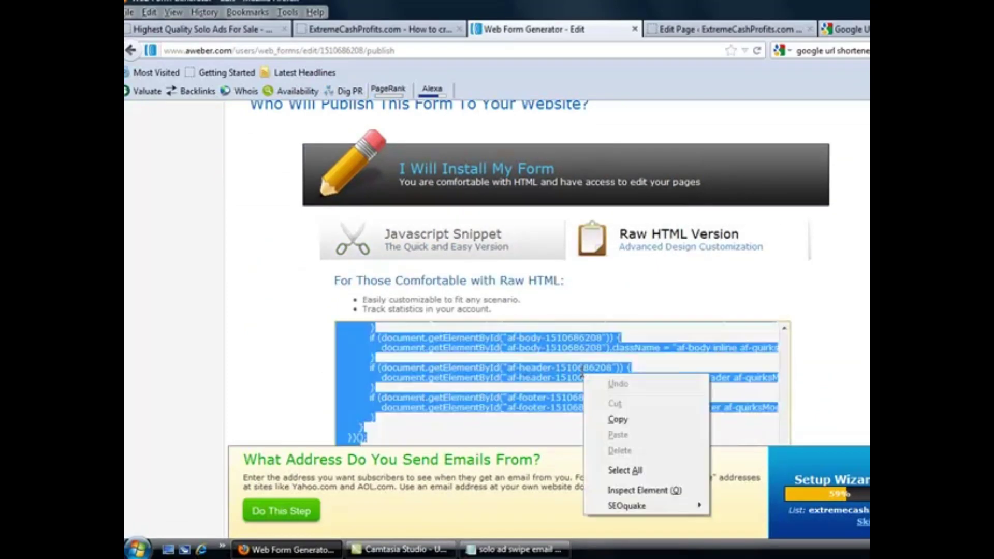
left_click(617, 417)
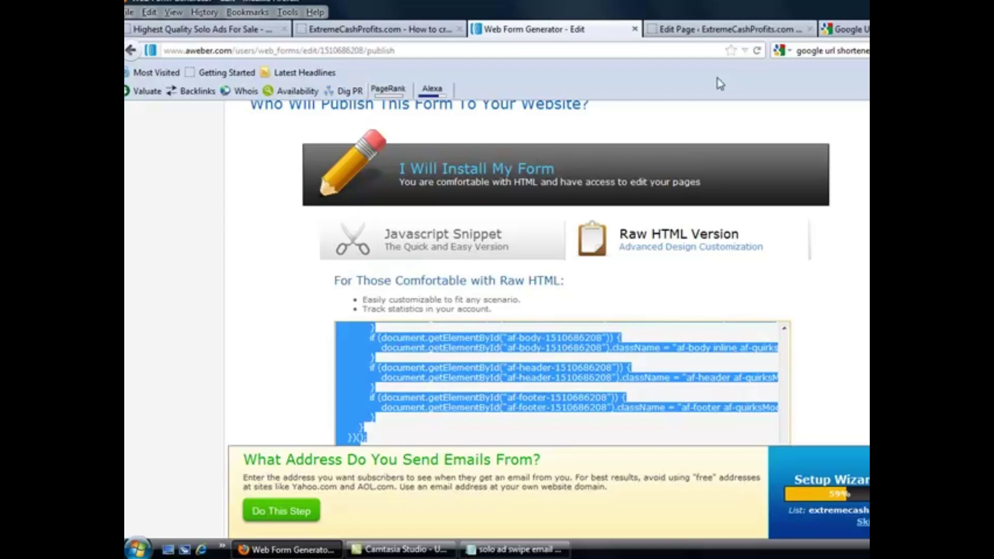
left_click(715, 30)
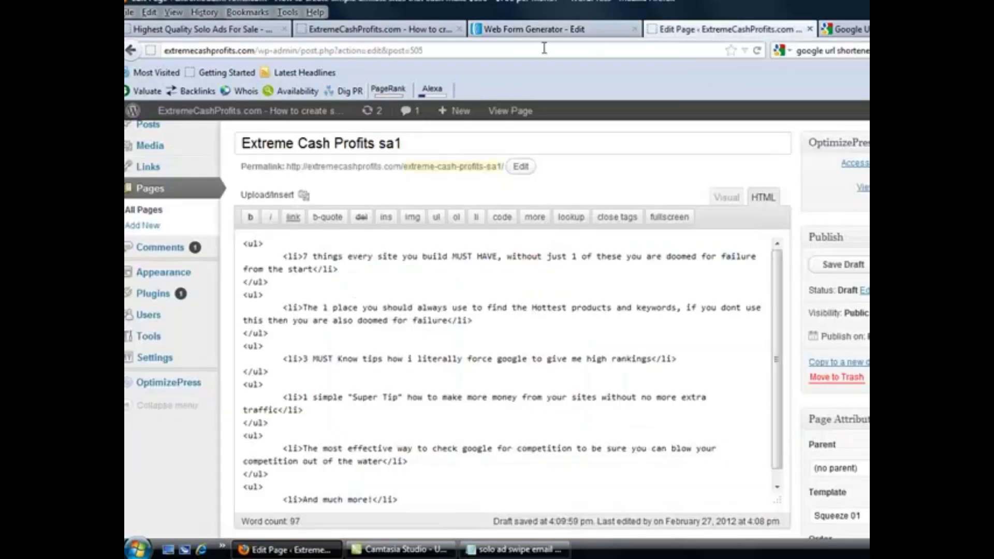
Glance at the live squeeze page, then return to the Extreme Cash Profits sa1 editor and scroll down
left_click(376, 32)
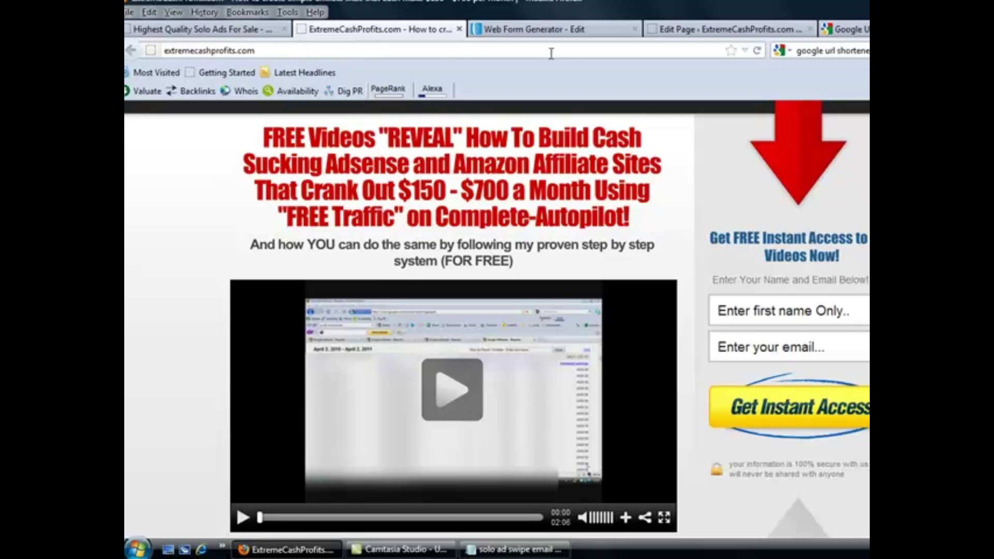
left_click(561, 35)
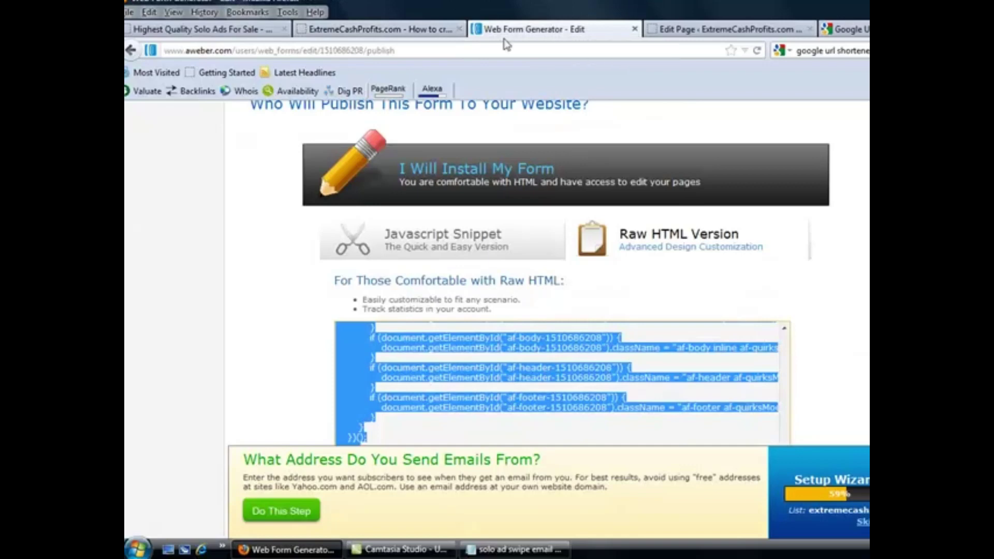
left_click(707, 38)
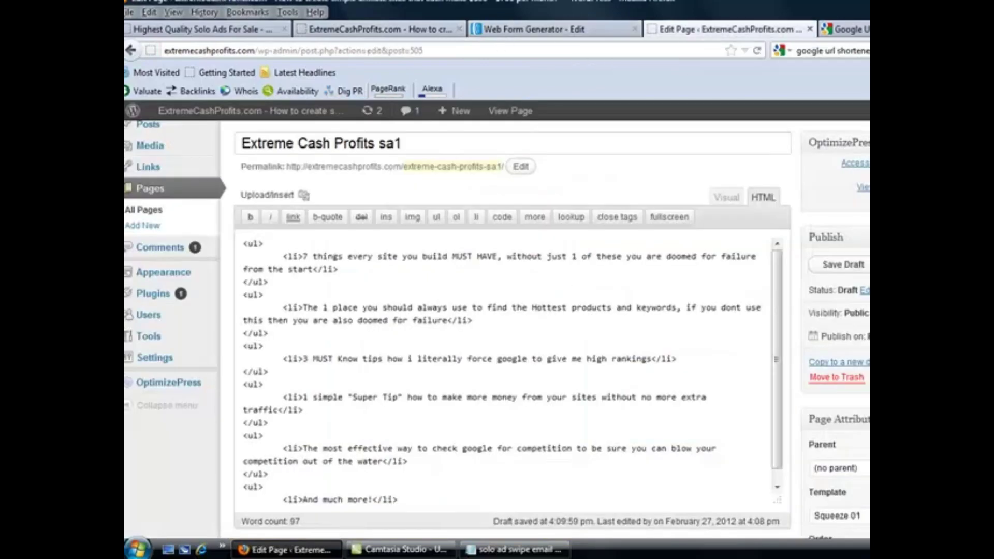
scroll(497, 331, "down", 12)
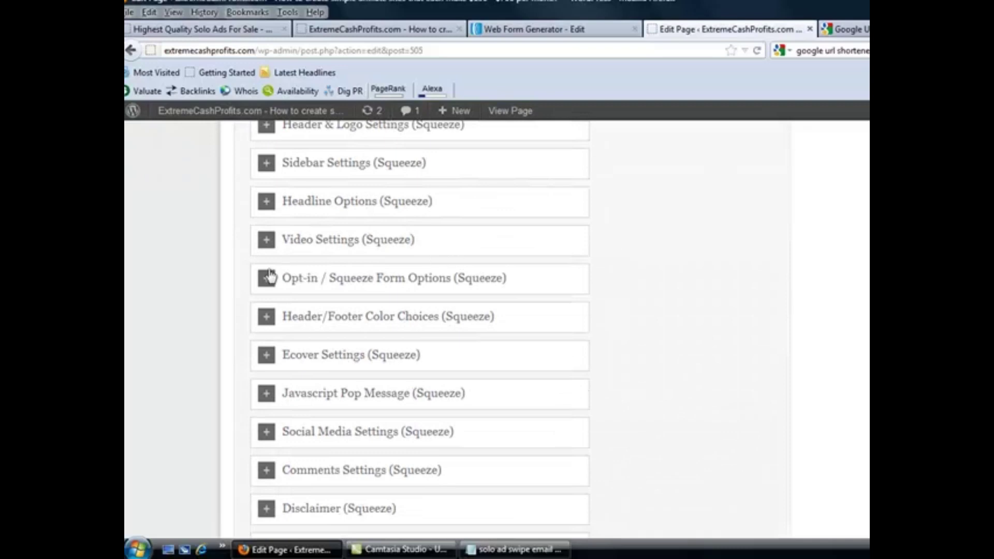
Expand the opt-in and autoresponder settings and delete the old autoresponder code and hidden fields
left_click(267, 279)
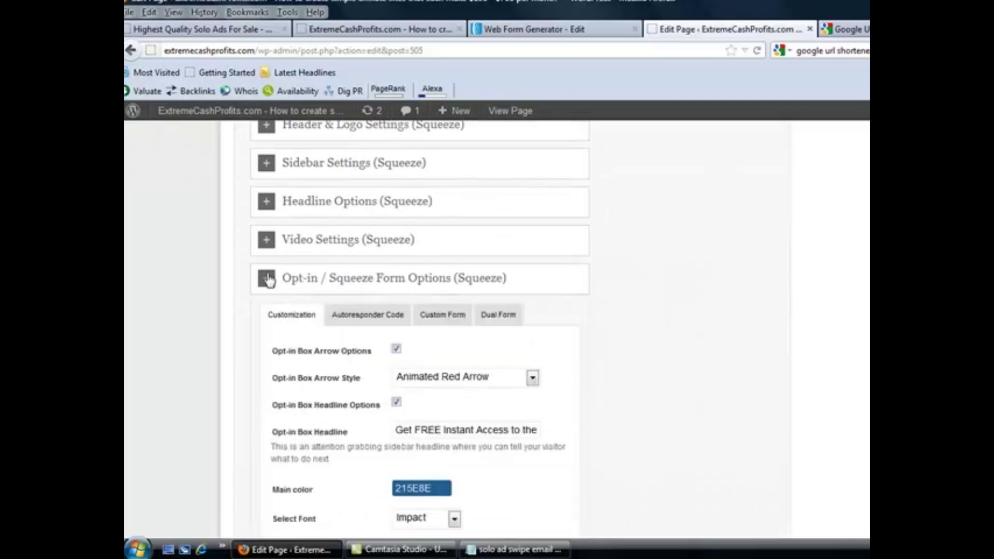
left_click(340, 315)
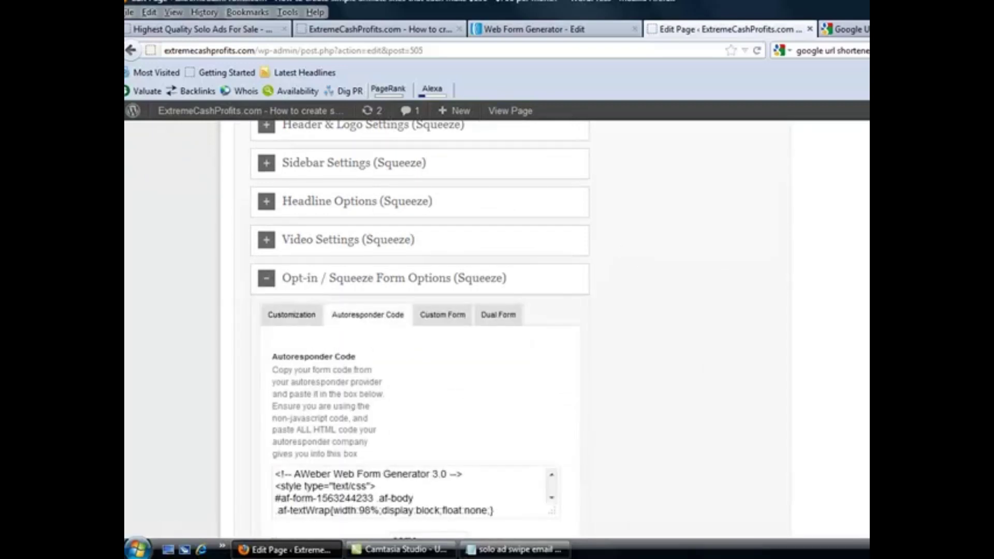
scroll(706, 244, "down", 5)
left_click(388, 230)
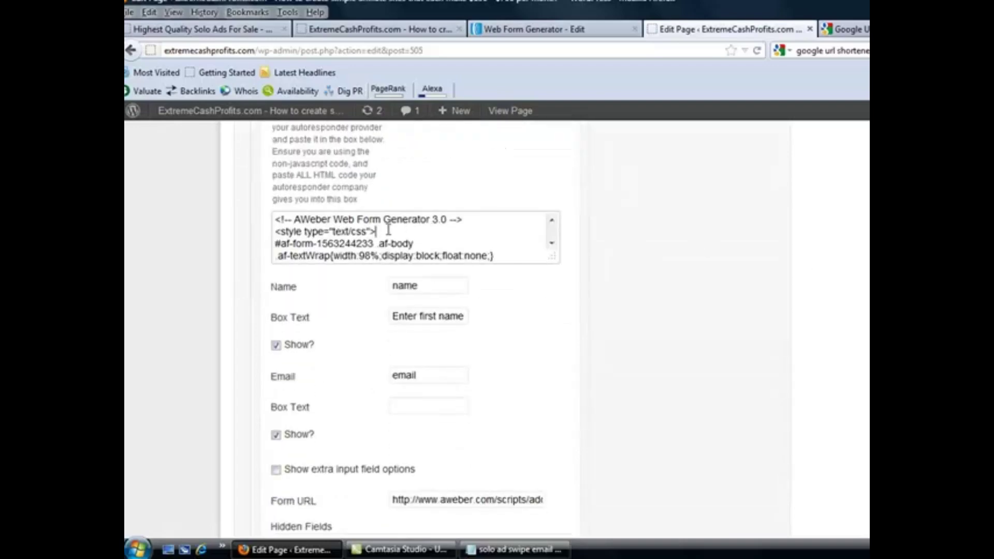
right_click(389, 229)
left_click(445, 329)
key("Delete")
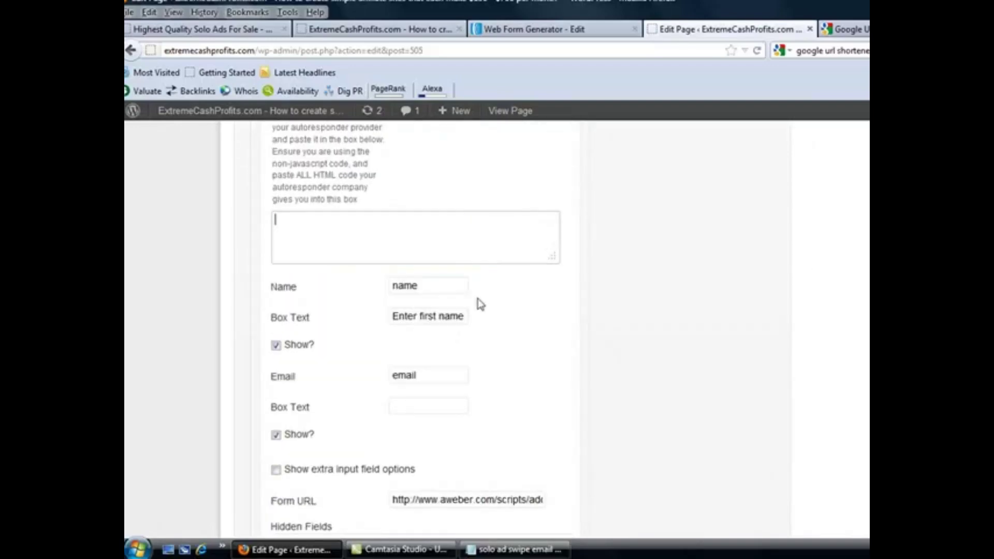
scroll(647, 243, "down", 5)
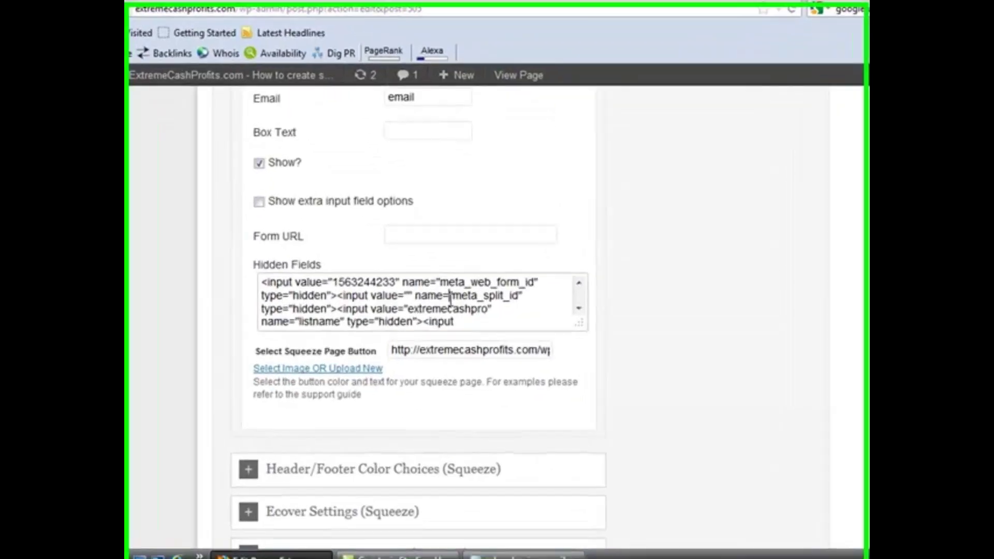
right_click(453, 318)
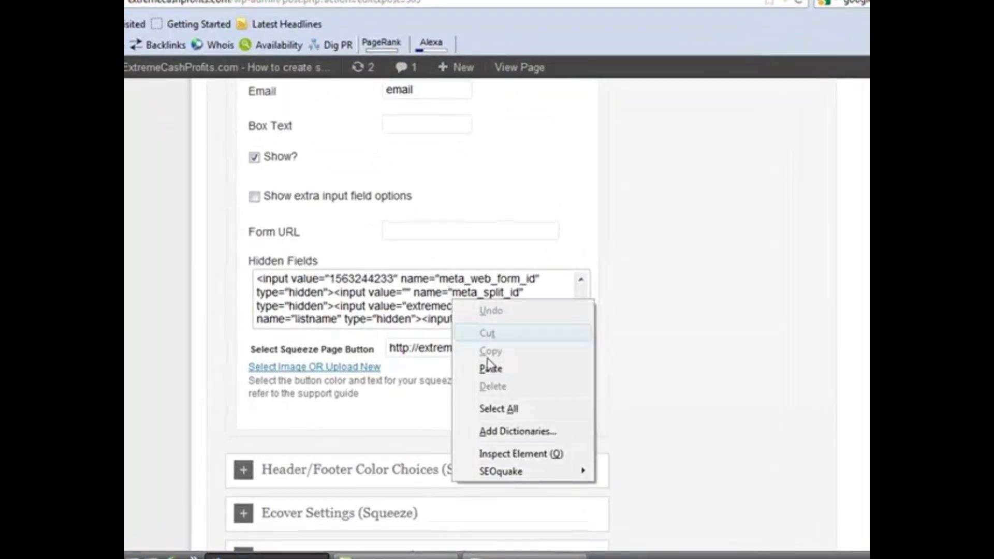
left_click(500, 412)
key("Delete")
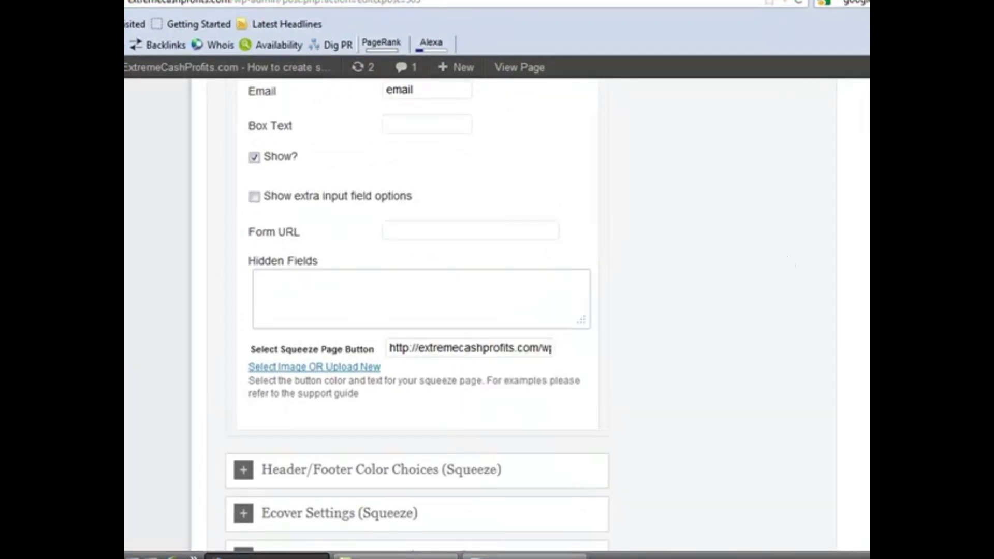
Paste the new AWeber form code into the Autoresponder Code box and check the filled Form URL
scroll(772, 264, "up", 6)
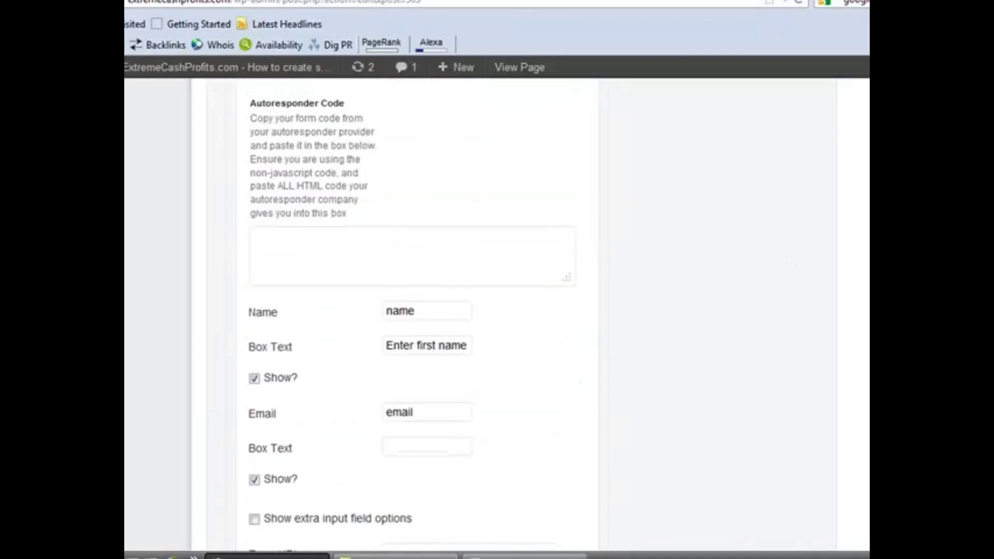
left_click(302, 242)
right_click(298, 242)
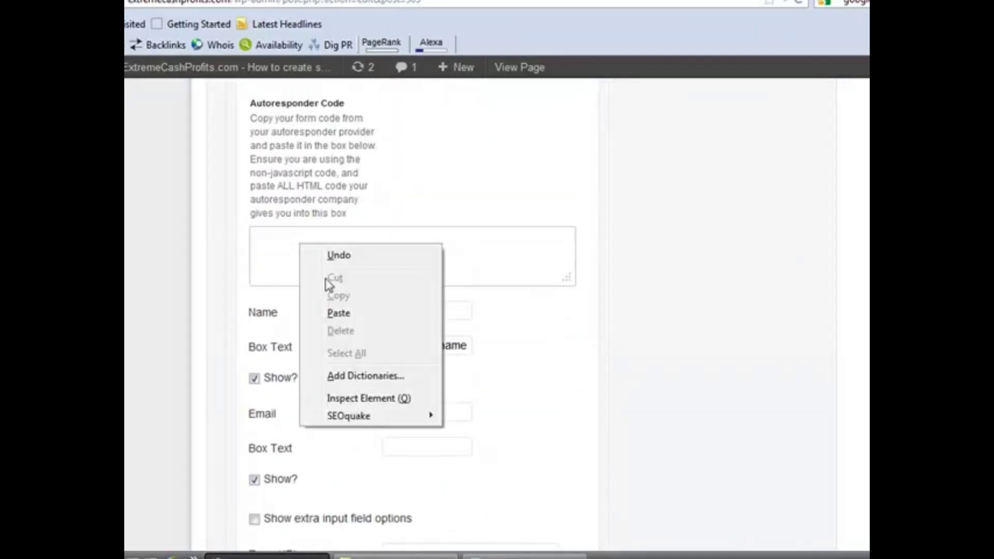
left_click(343, 315)
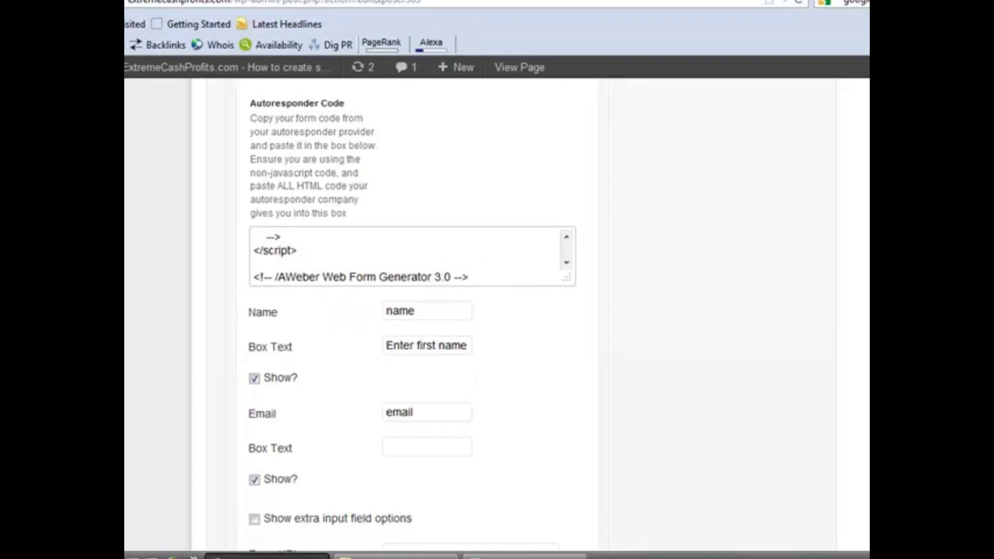
scroll(368, 395, "down", 4)
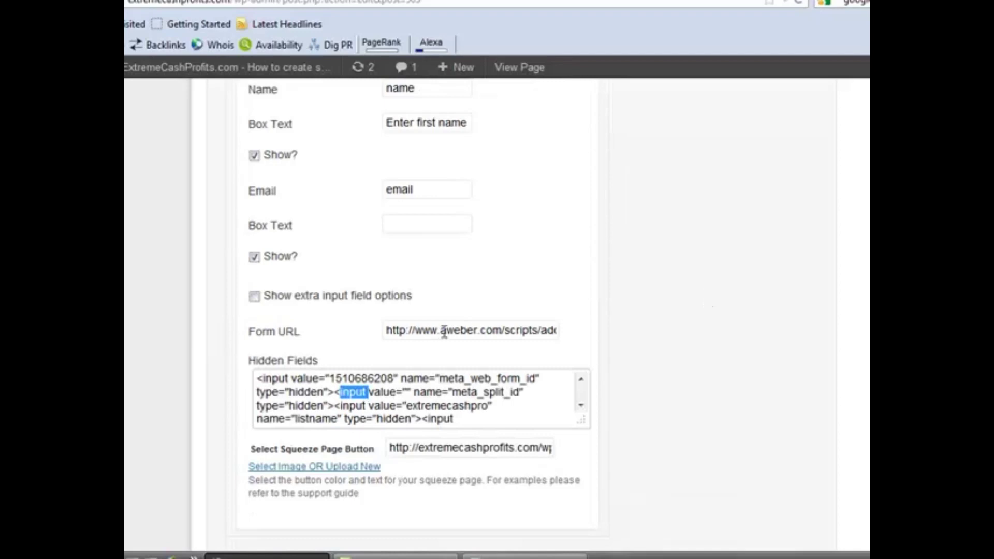
left_click(444, 334)
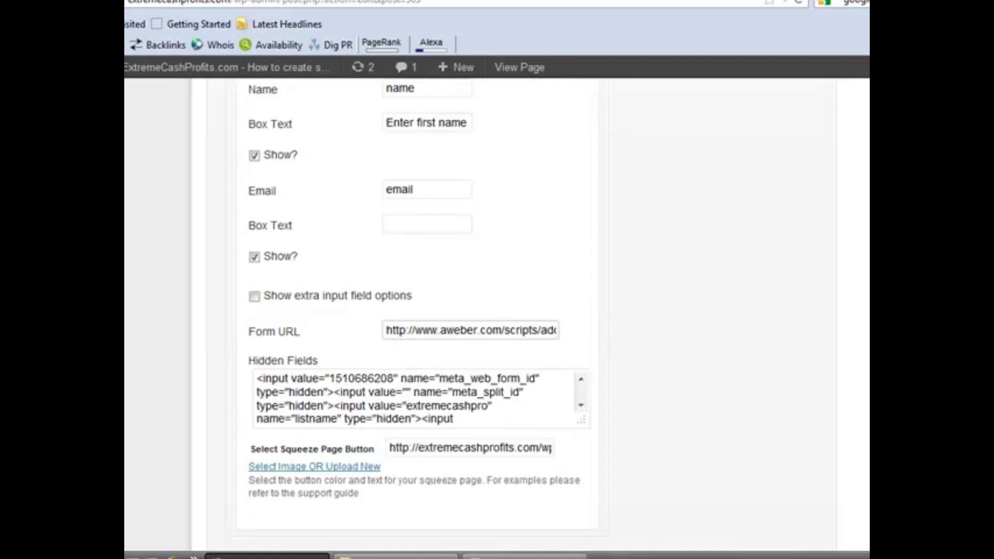
Scroll the code box up to the <div style="display: none;"> tracking-image lines
scroll(419, 311, "up", 3)
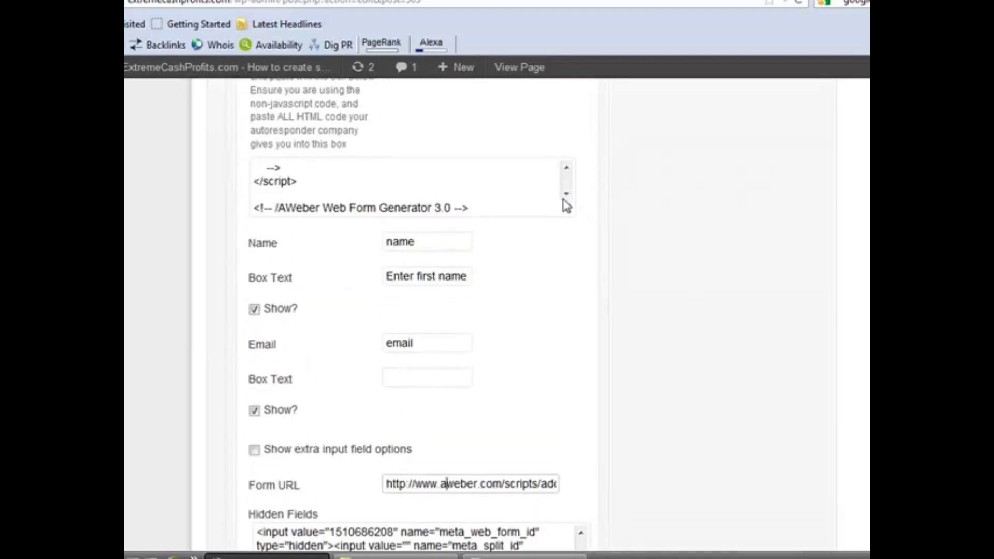
left_click(567, 169)
left_click(568, 168)
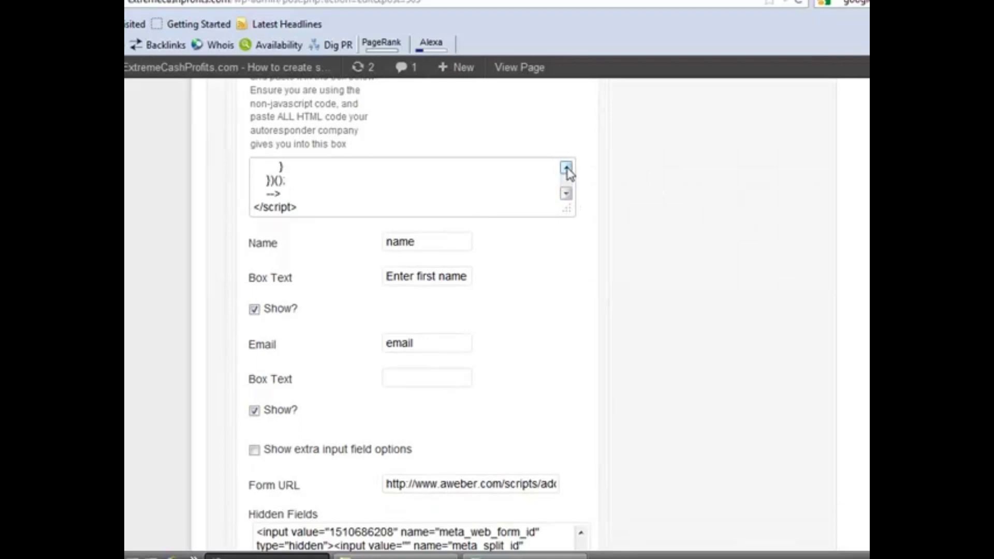
left_click(567, 168)
left_click(567, 167)
left_click(567, 168)
left_click(566, 168)
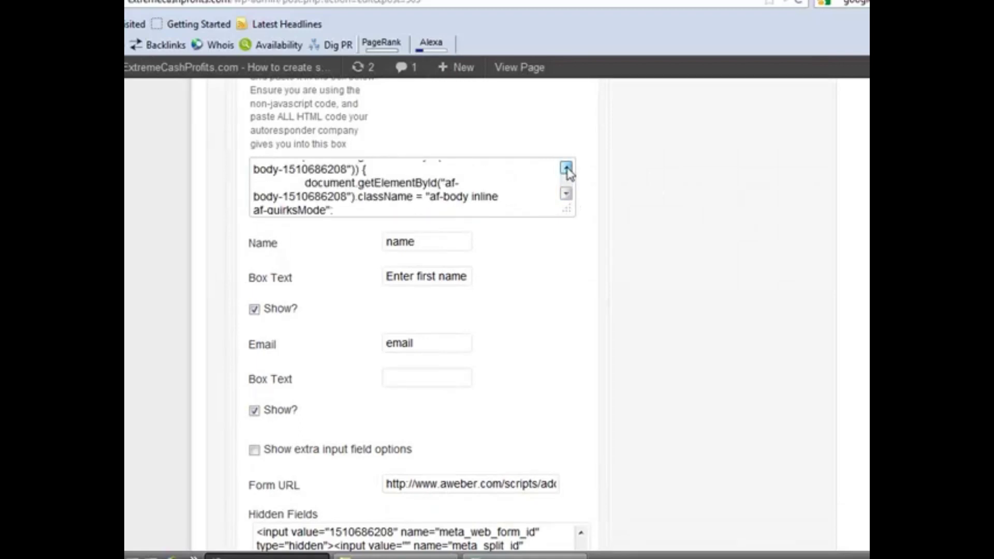
left_click(566, 168)
left_click(567, 168)
left_click(566, 168)
left_click(567, 168)
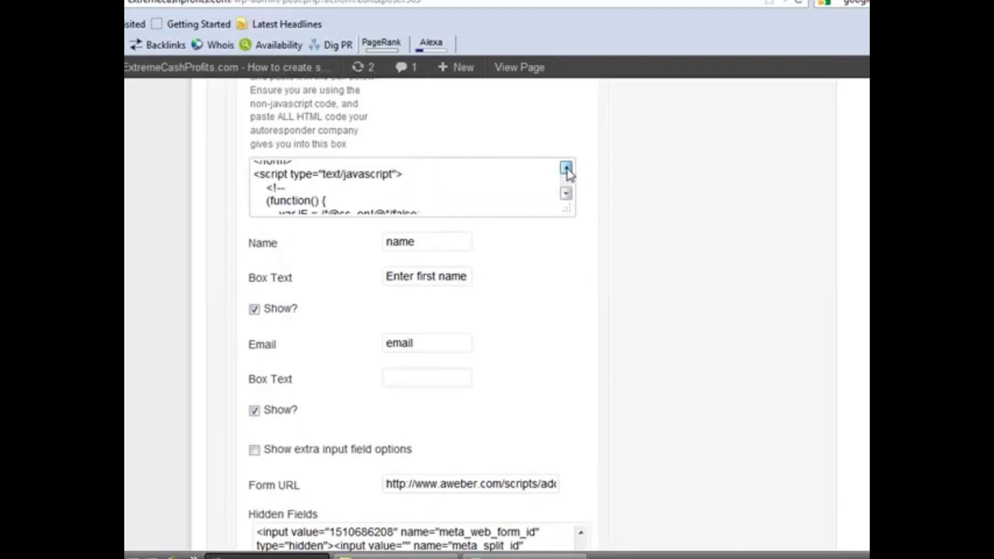
left_click(566, 168)
left_click(567, 168)
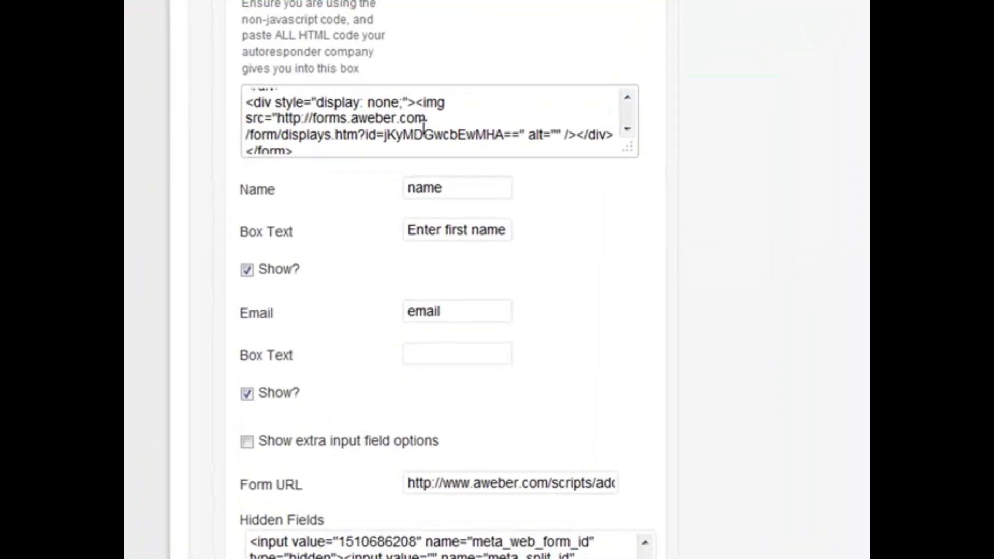
Copy the <div style="display: none;"> tracking-image line and paste it after the last Hidden Fields entry
left_click_drag(253, 102, 609, 136)
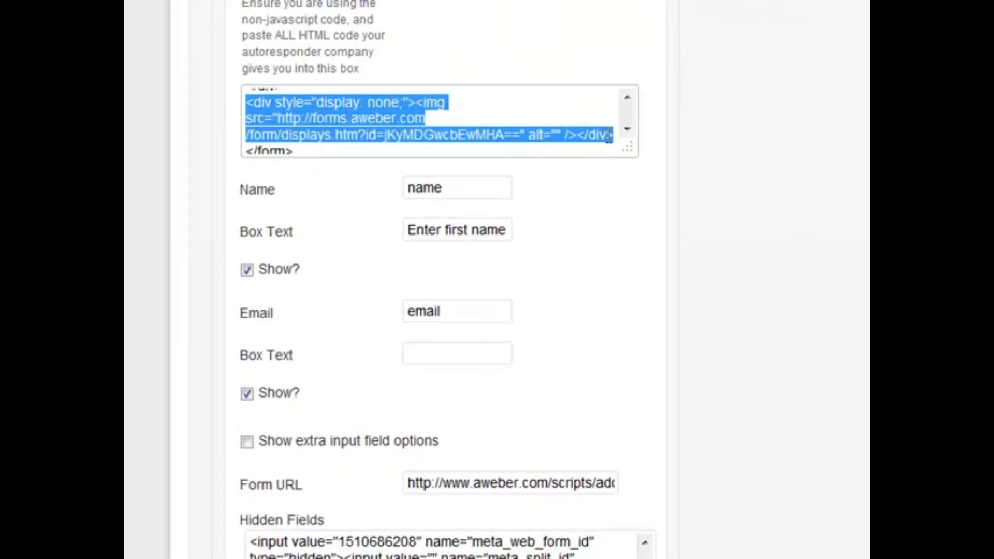
right_click(600, 131)
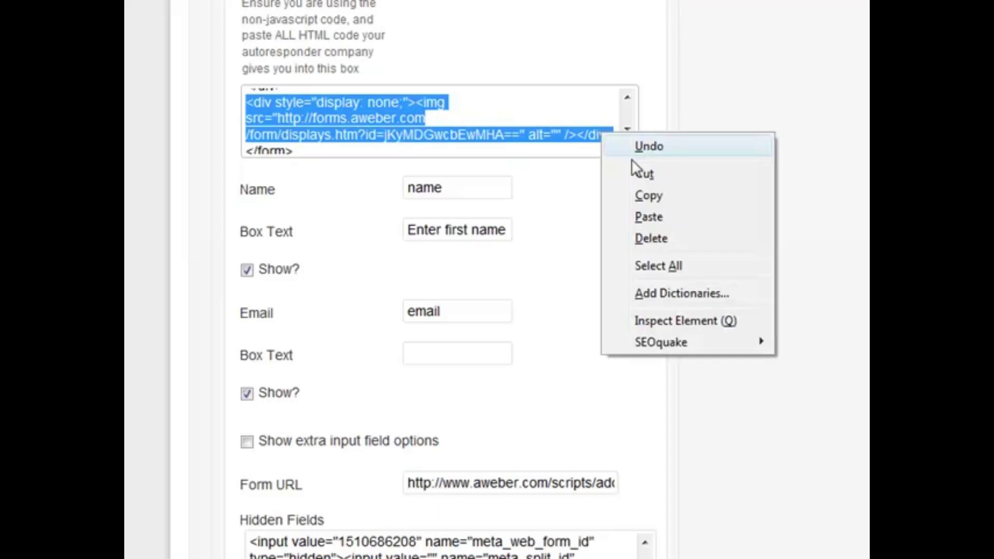
left_click(657, 194)
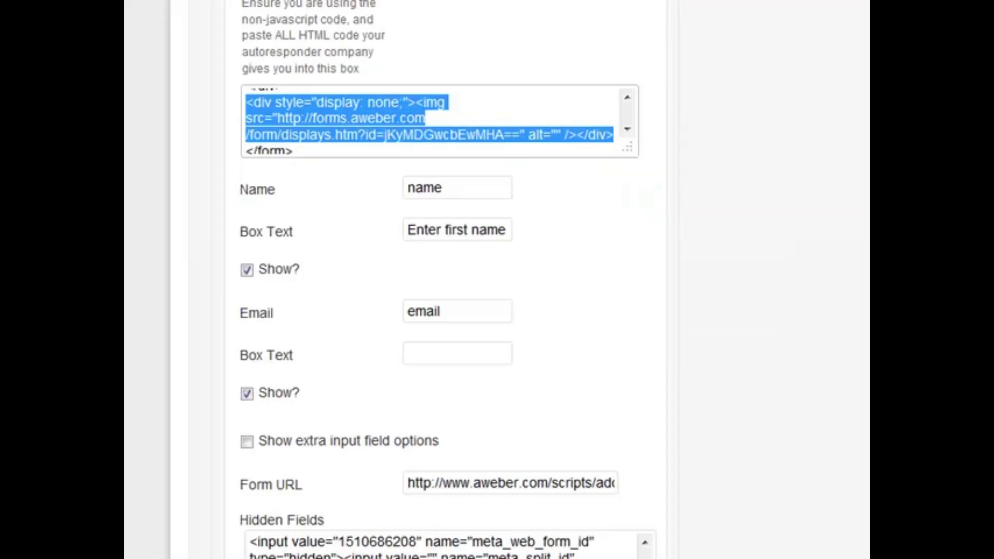
scroll(792, 231, "down", 8)
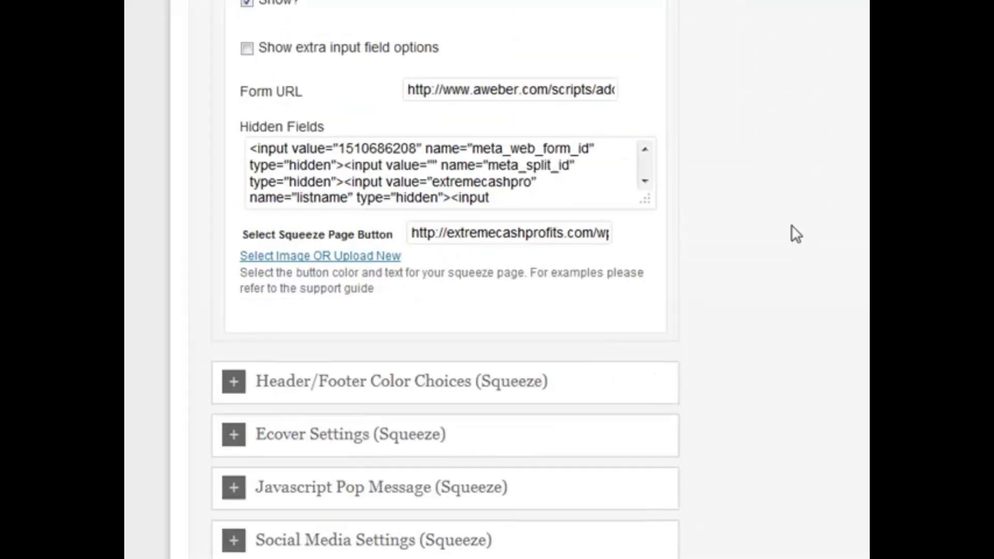
left_click(645, 181)
left_click(645, 181)
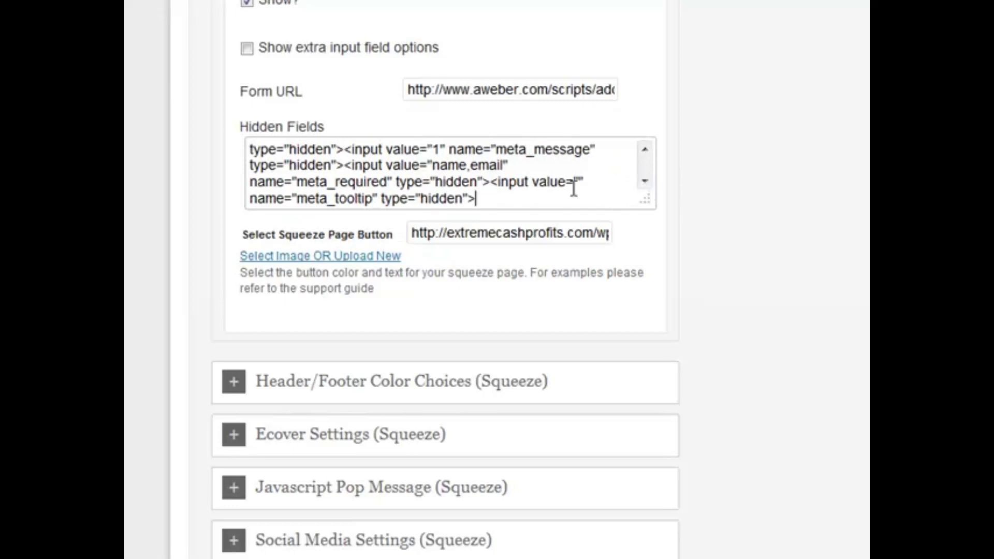
left_click(495, 199)
key("ctrl+v")
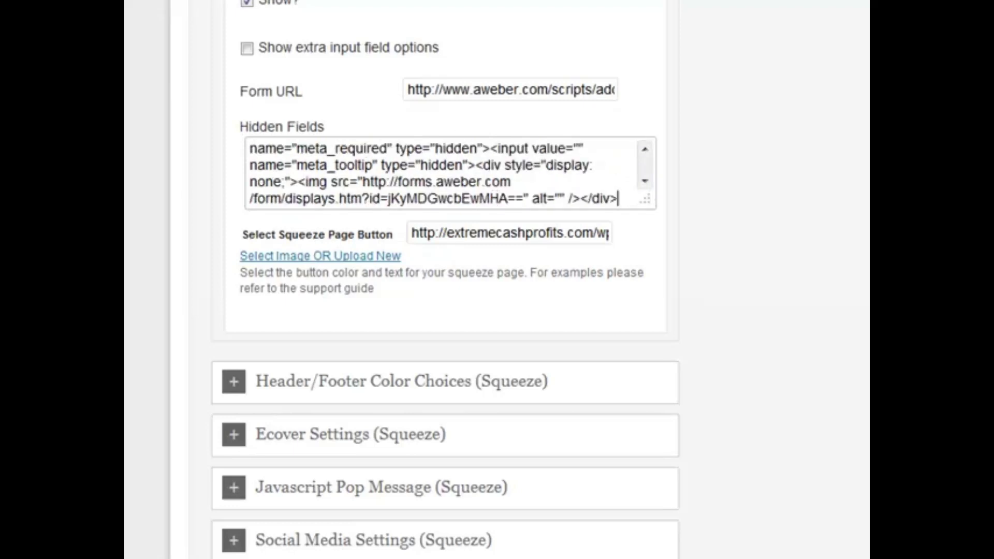
scroll(445, 280, "up", 20)
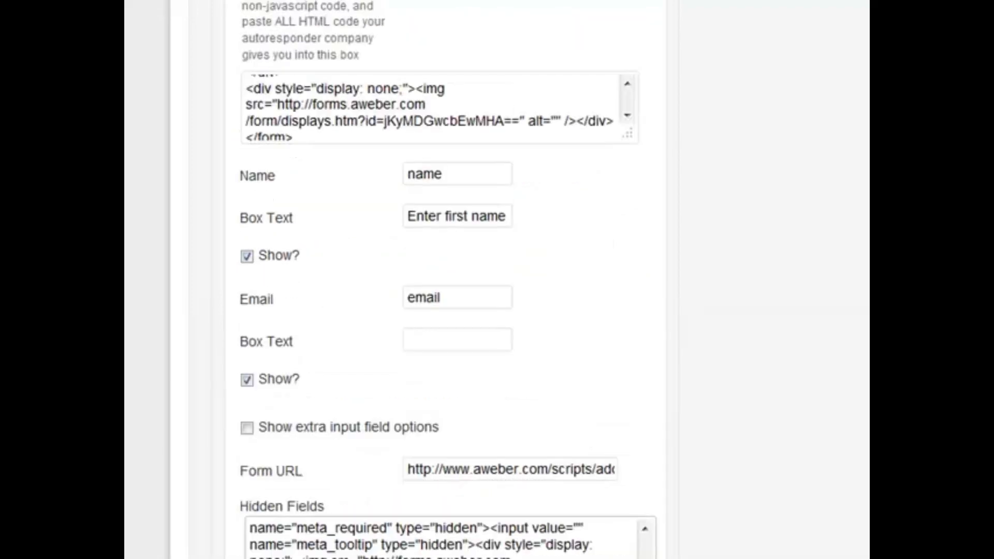
scroll(529, 280, "up", 5)
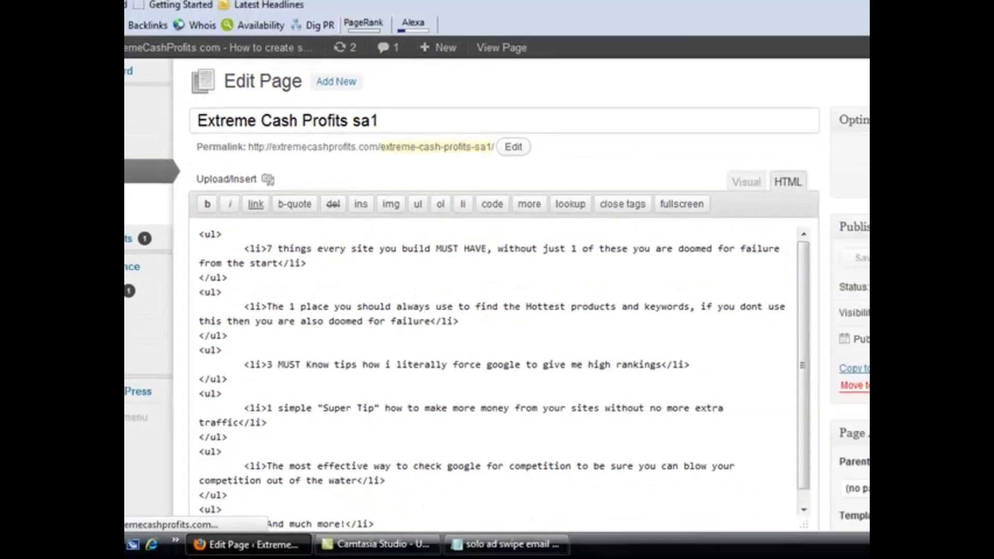
Update the edited squeeze page and open the live page in a new tab
left_click(828, 385)
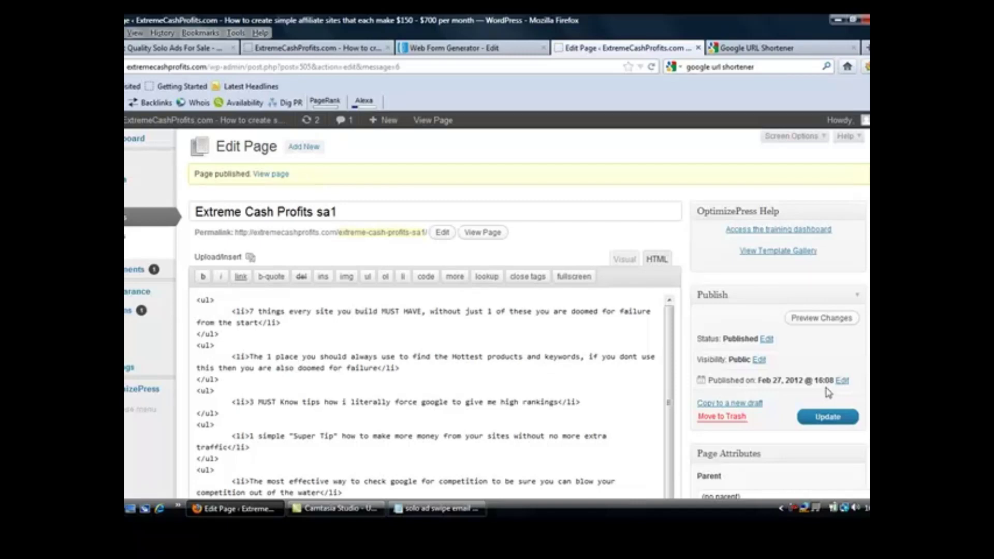
right_click(268, 176)
left_click(286, 185)
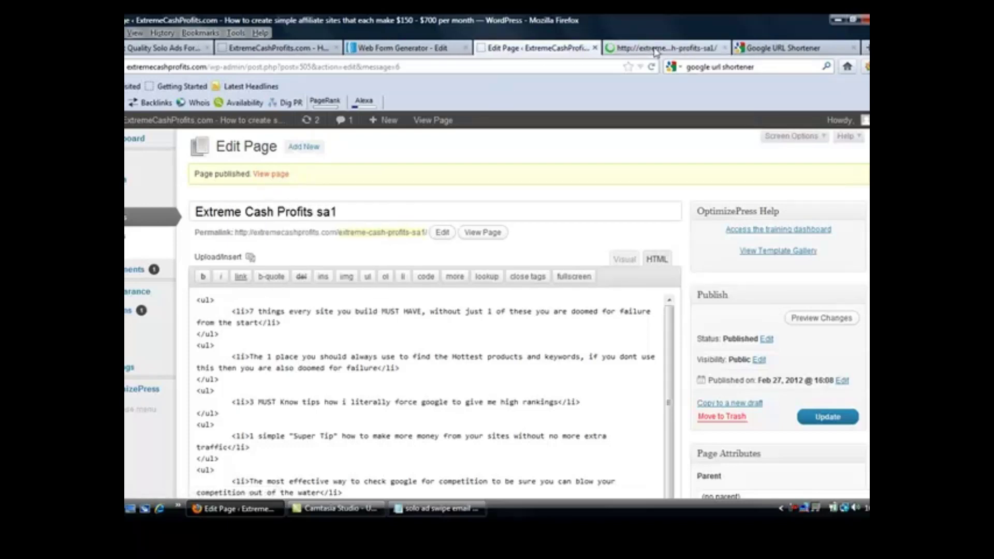
left_click(656, 48)
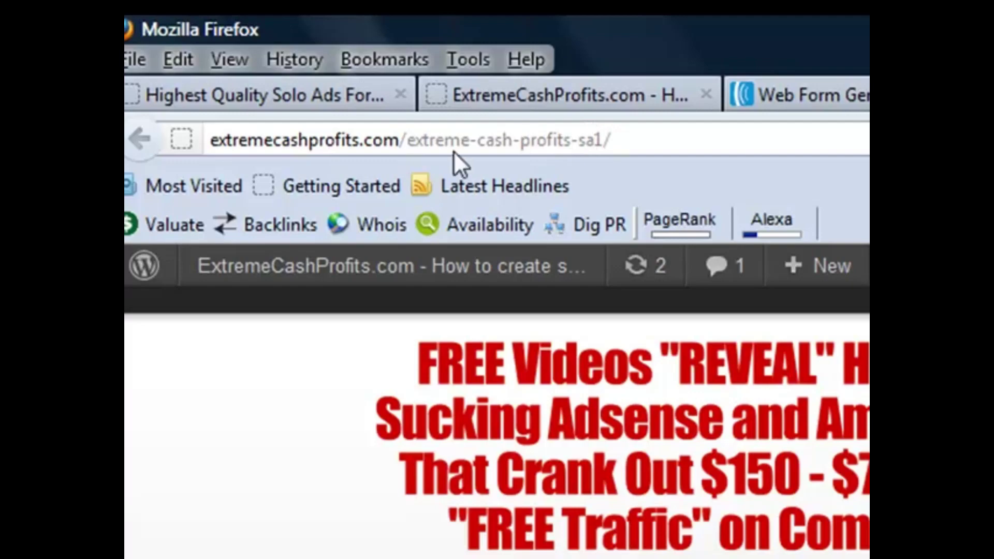
Copy the live page address extremecashprofits.com/extreme-cash-profits-sa1/
left_click(413, 139)
right_click(415, 141)
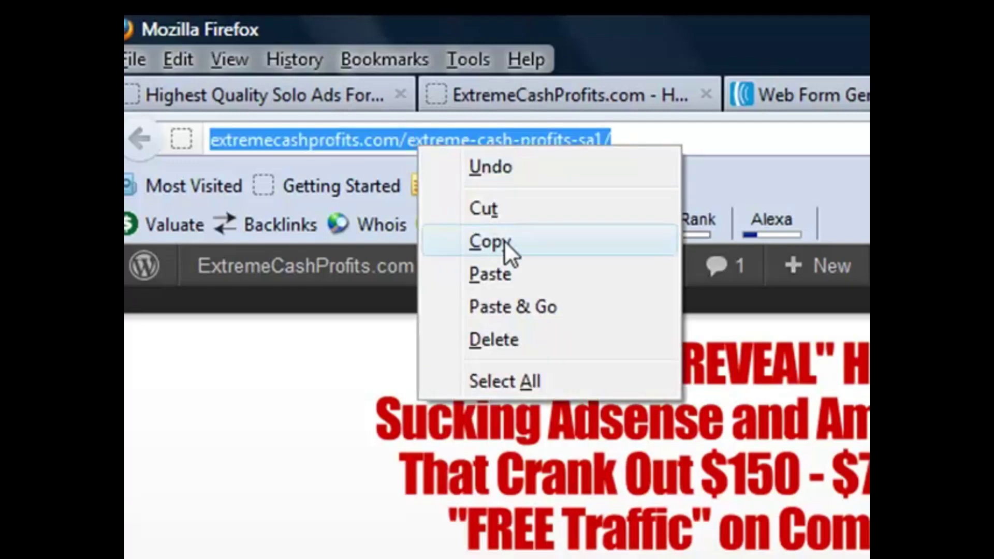
left_click(504, 241)
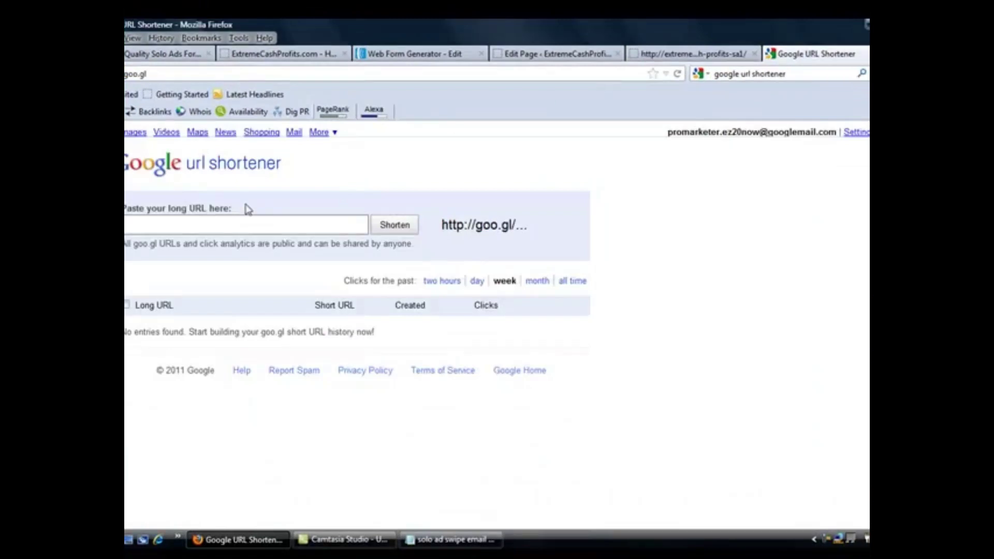
Shorten the pasted squeeze page URL and copy the resulting goo.gl/BMp51 link
right_click(183, 222)
left_click(228, 284)
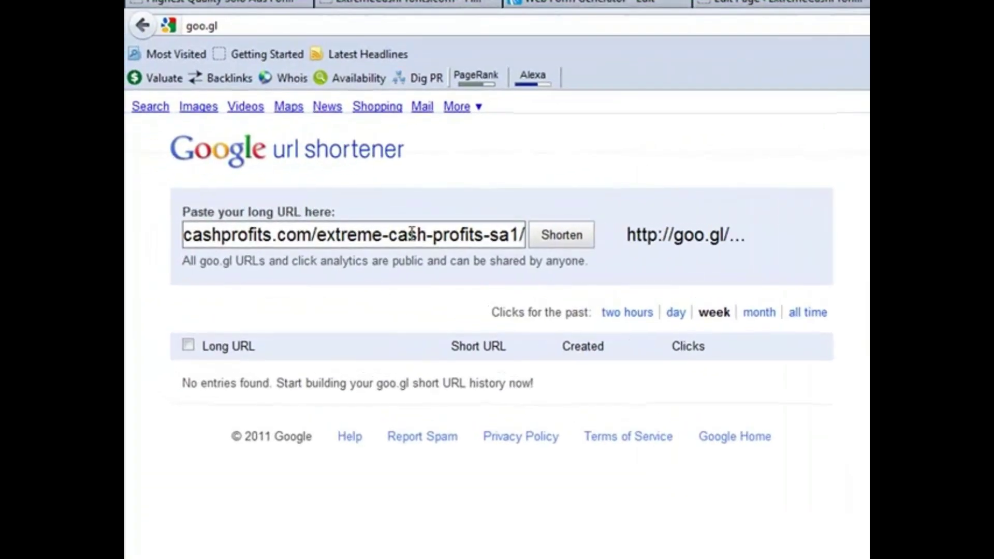
left_click(555, 242)
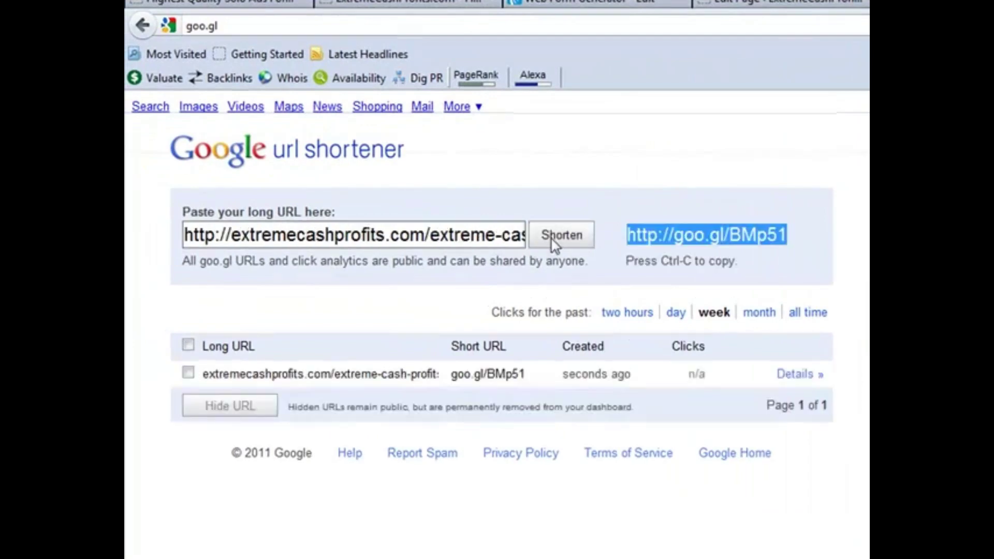
right_click(690, 235)
left_click(736, 293)
key("ctrl+t")
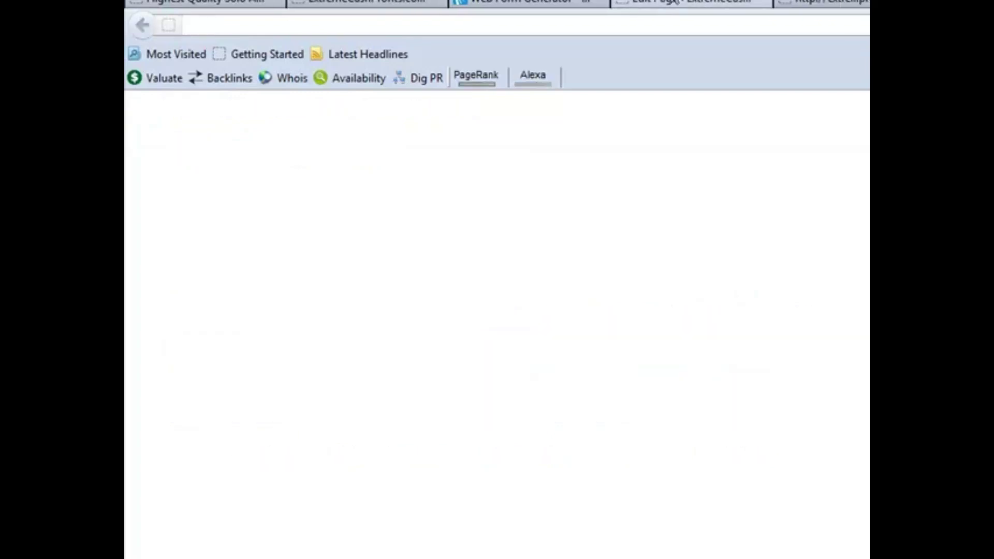
right_click(346, 24)
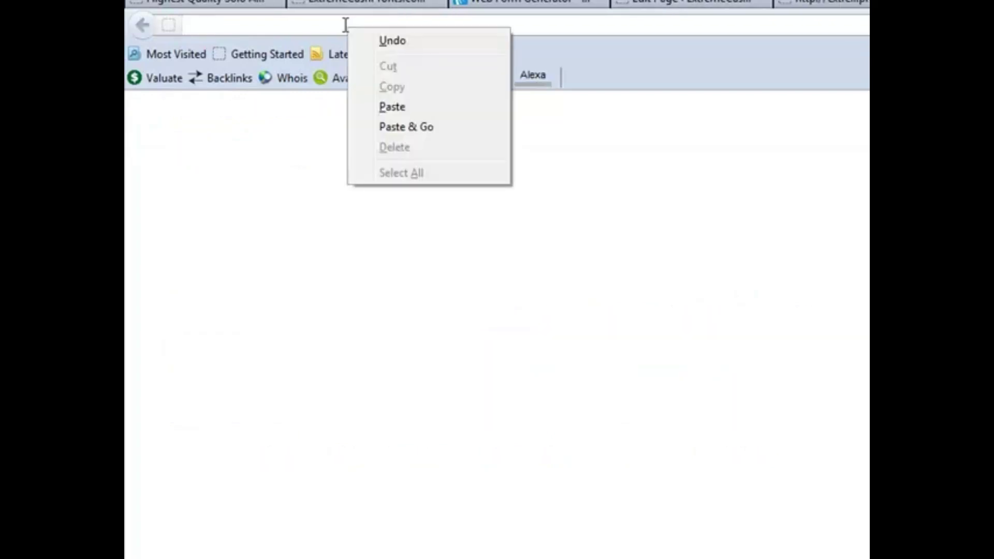
left_click(394, 107)
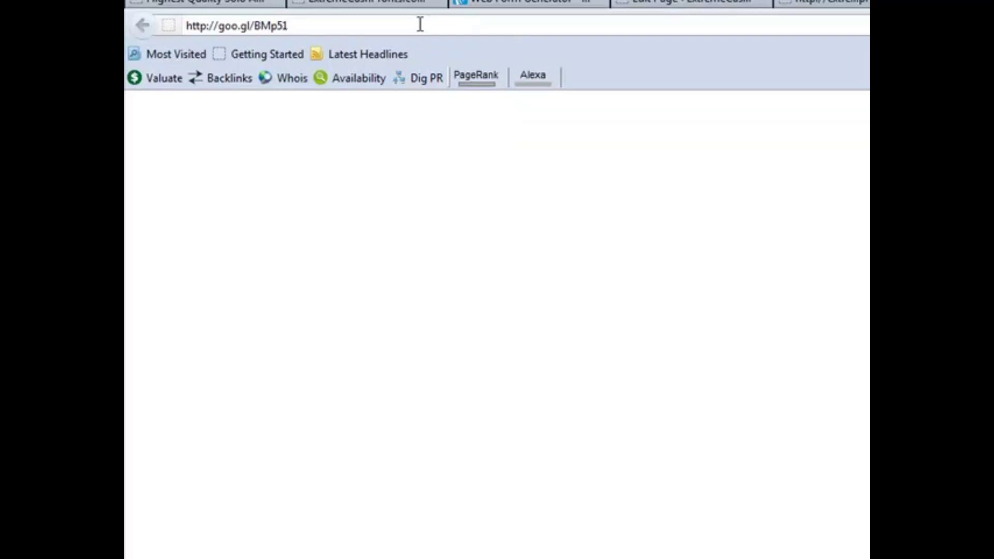
key("Return")
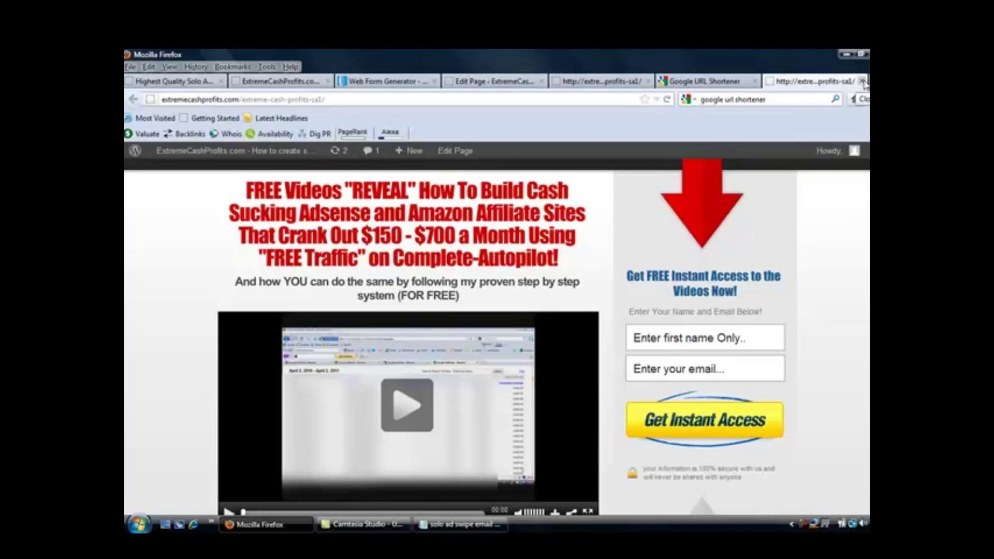
Back on the live squeeze page, submit the opt-in with name 'test' and a throwaway Gmail address
left_click(862, 82)
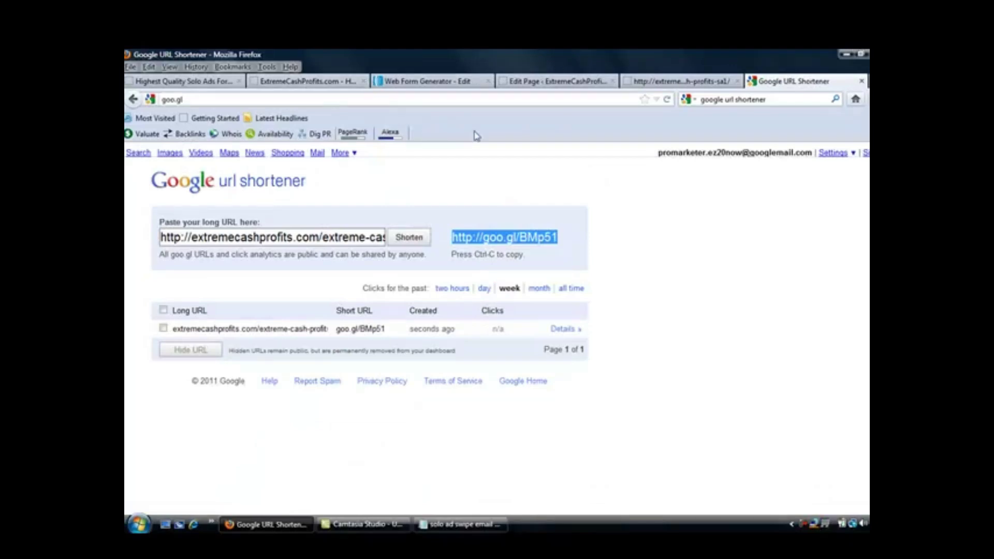
left_click(653, 86)
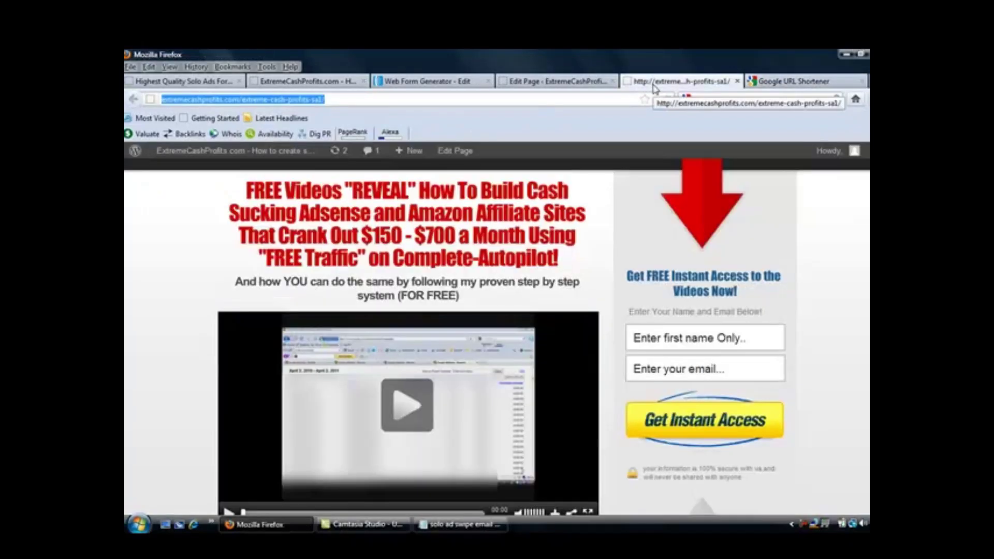
left_click(675, 337)
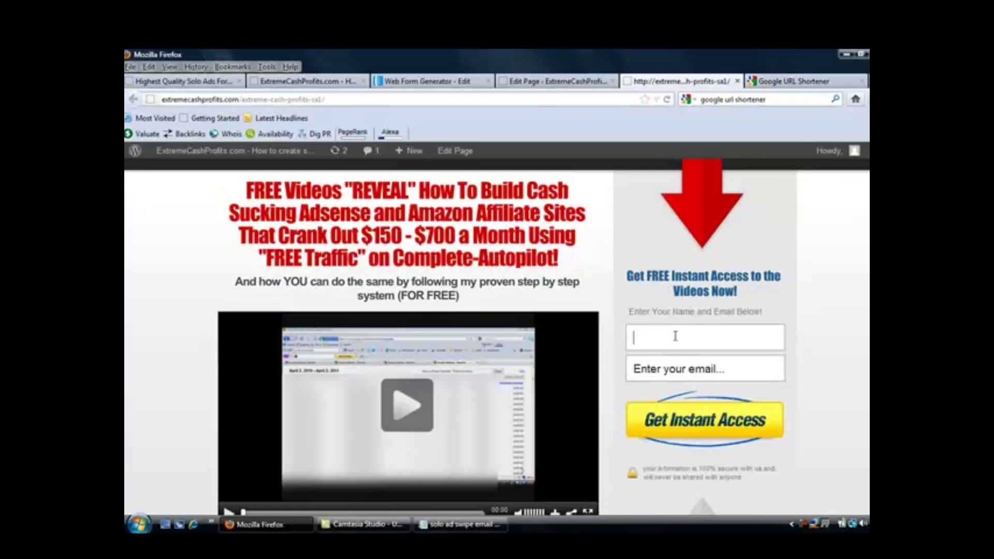
type("test")
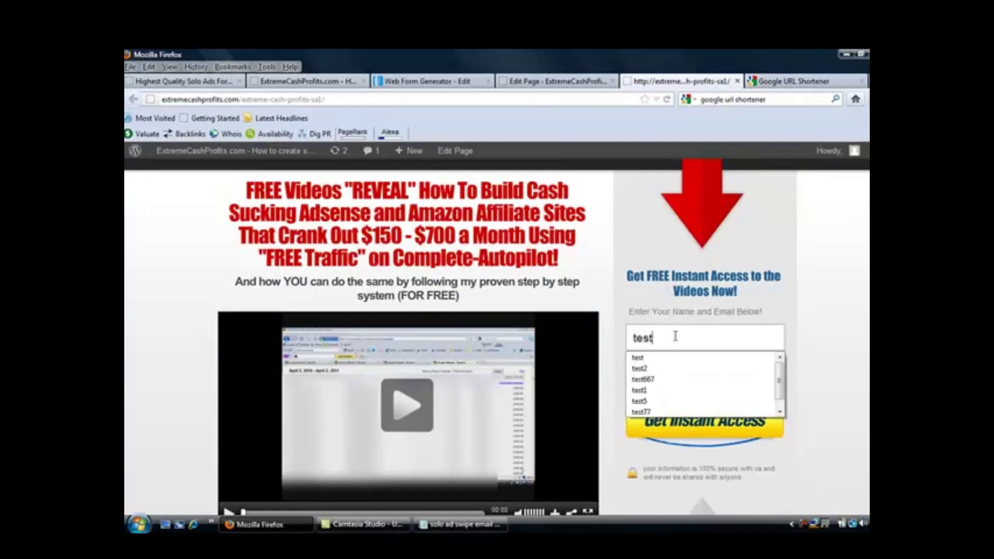
left_click(675, 358)
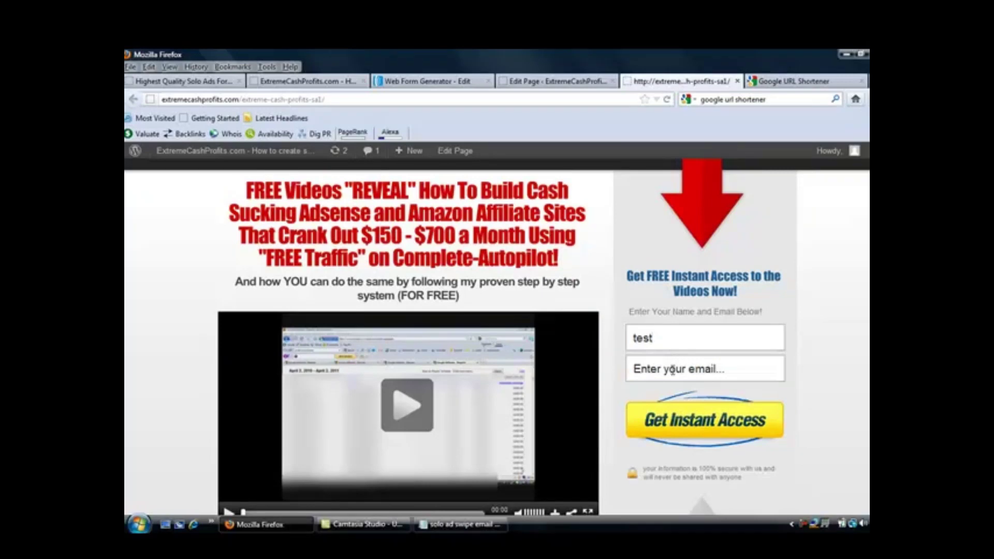
left_click(673, 370)
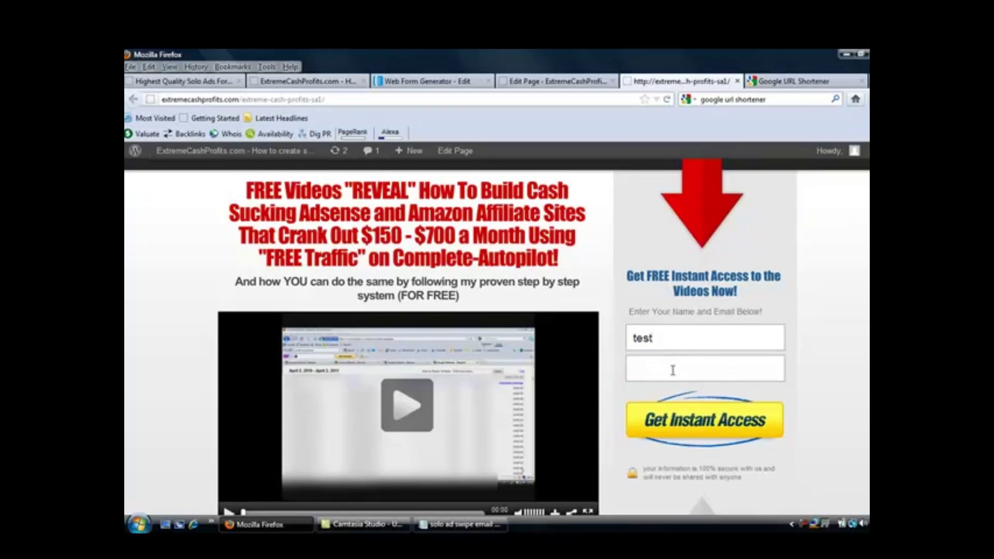
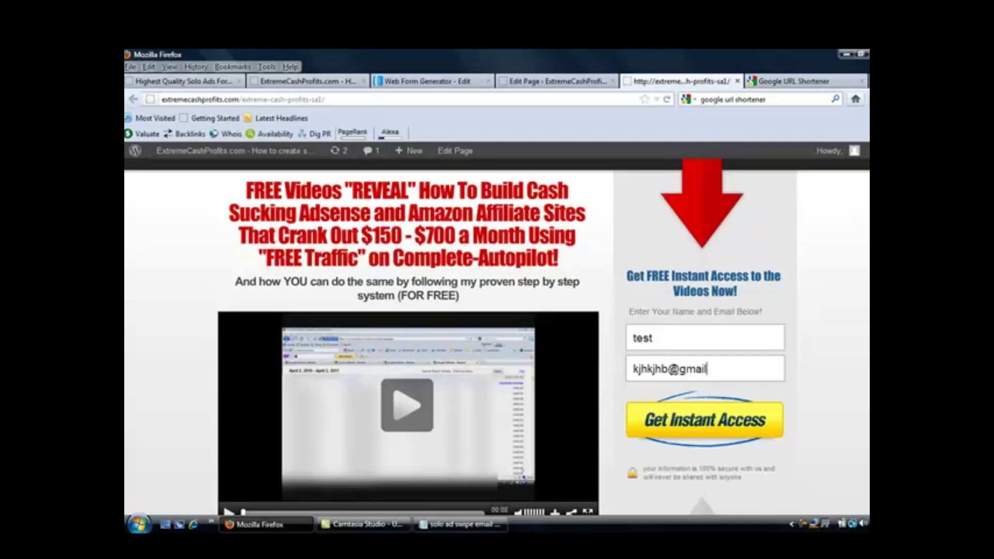
left_click(693, 427)
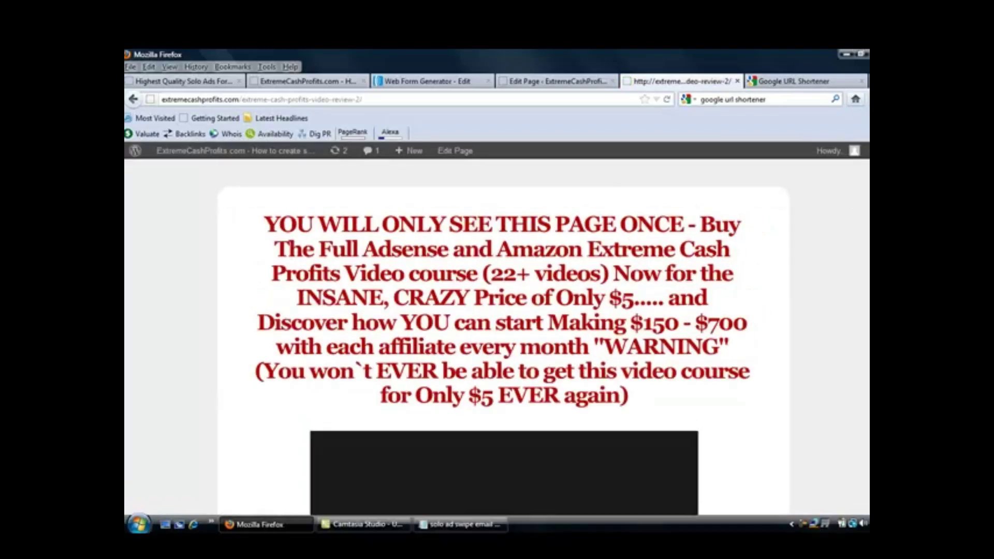
Scroll through the $5 course thank-you page, then return to the Google URL Shortener tab
scroll(652, 176, "down", 3)
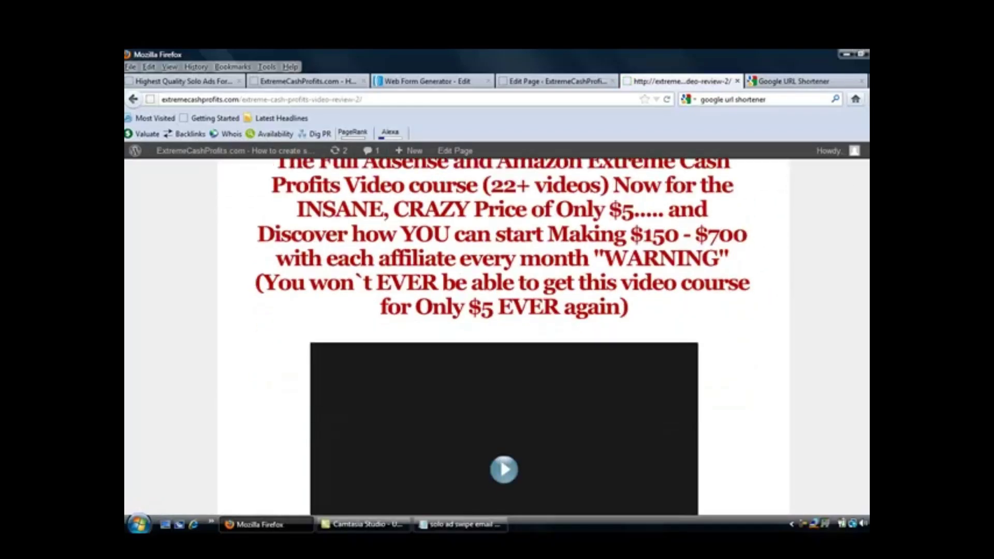
scroll(653, 176, "up", 3)
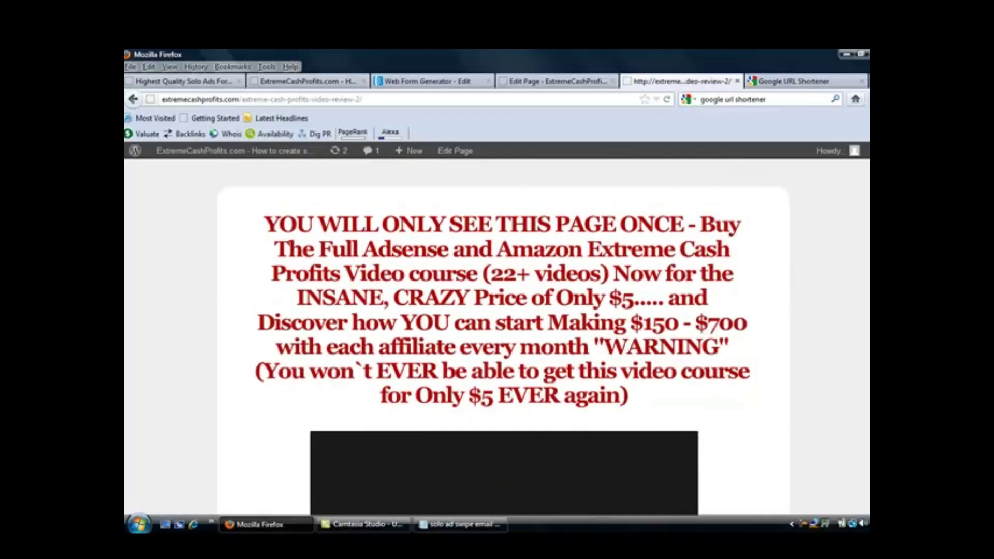
scroll(497, 337, "down", 12)
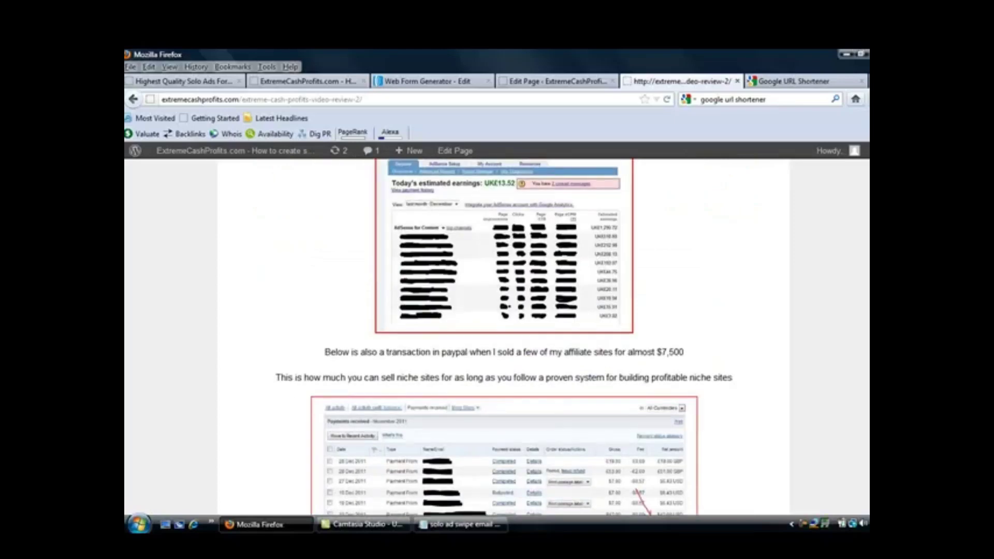
scroll(497, 337, "down", 6)
scroll(497, 337, "up", 12)
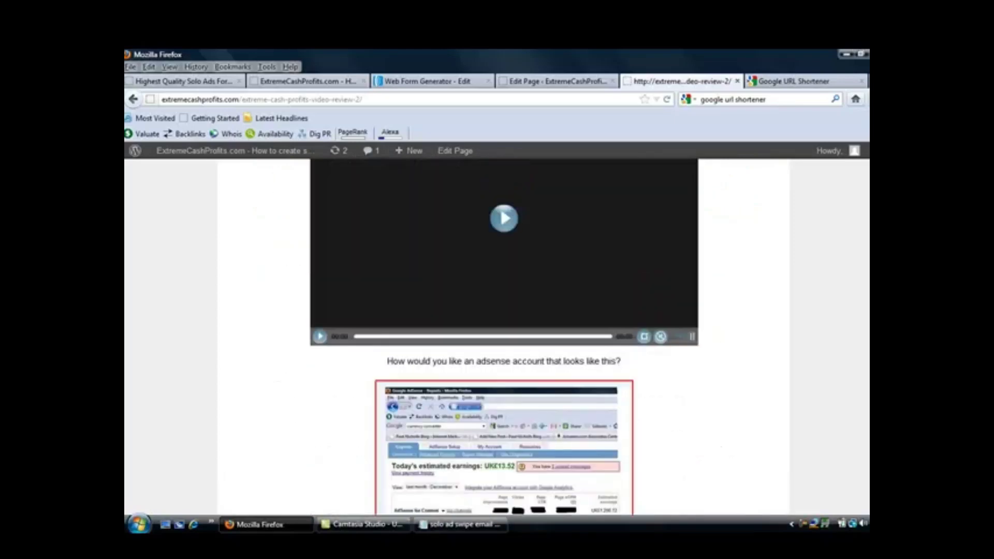
scroll(498, 337, "up", 3)
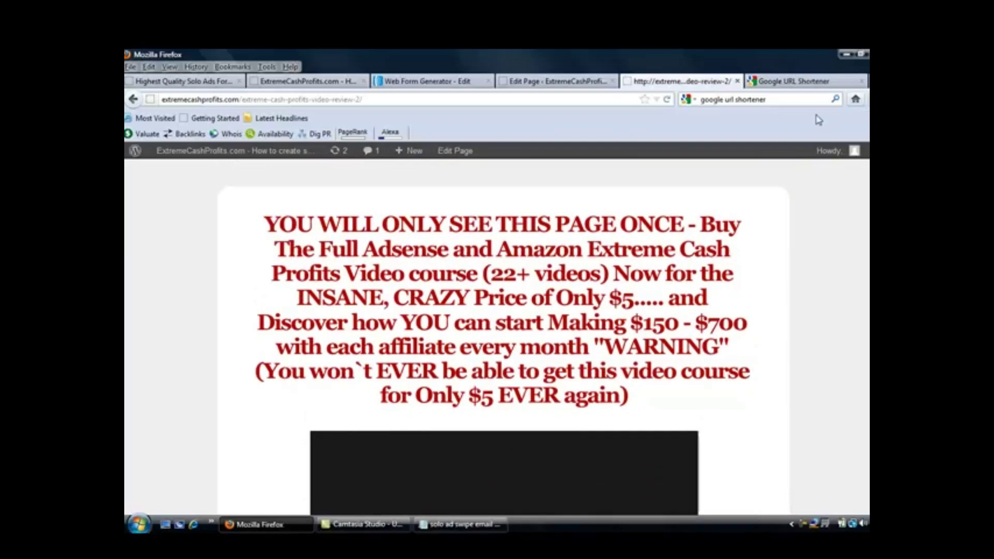
left_click(811, 87)
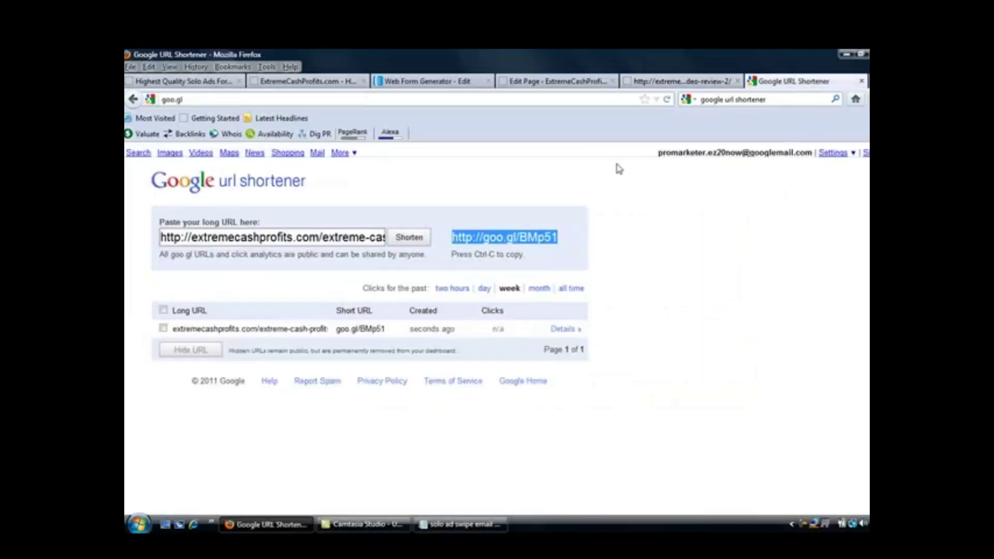
right_click(505, 238)
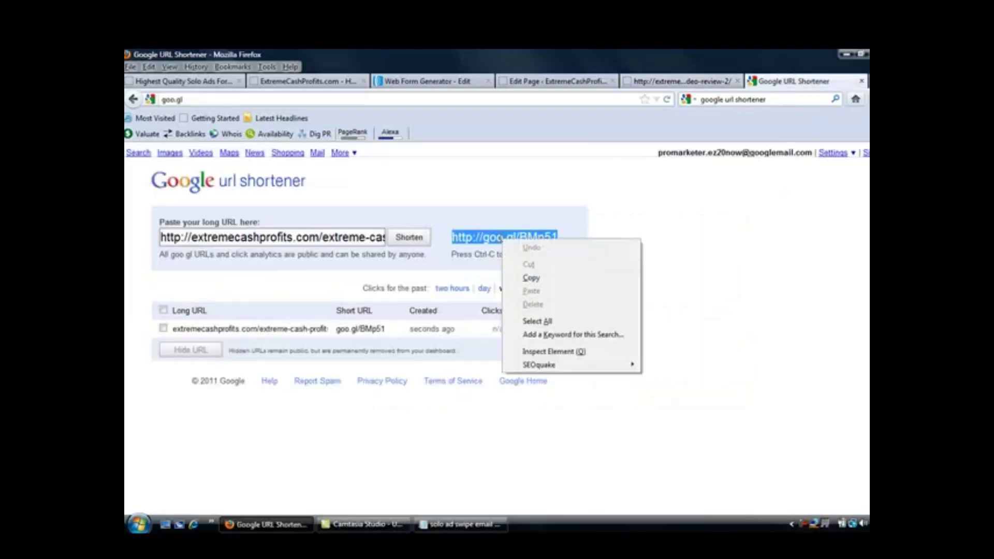
left_click(531, 279)
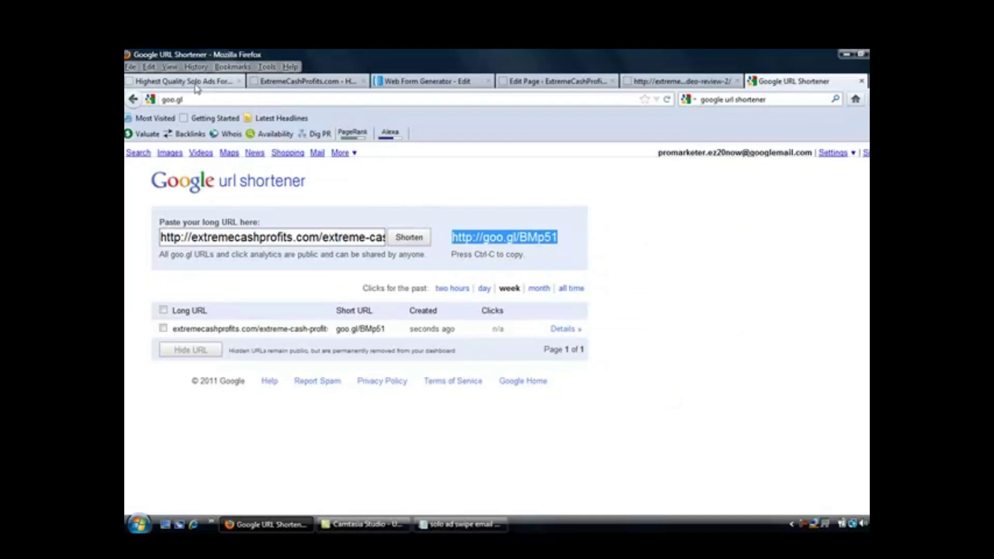
left_click(196, 83)
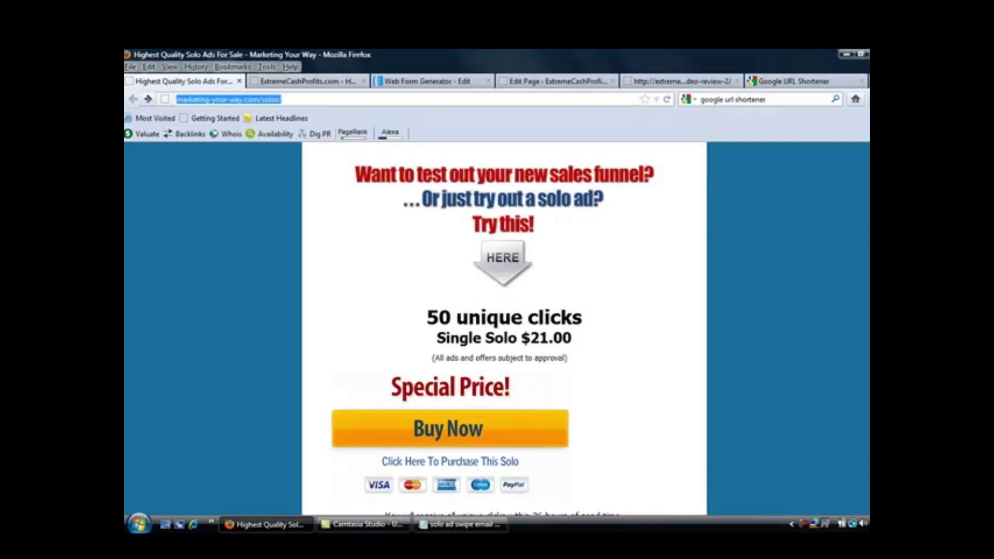
scroll(828, 156, "up", 1)
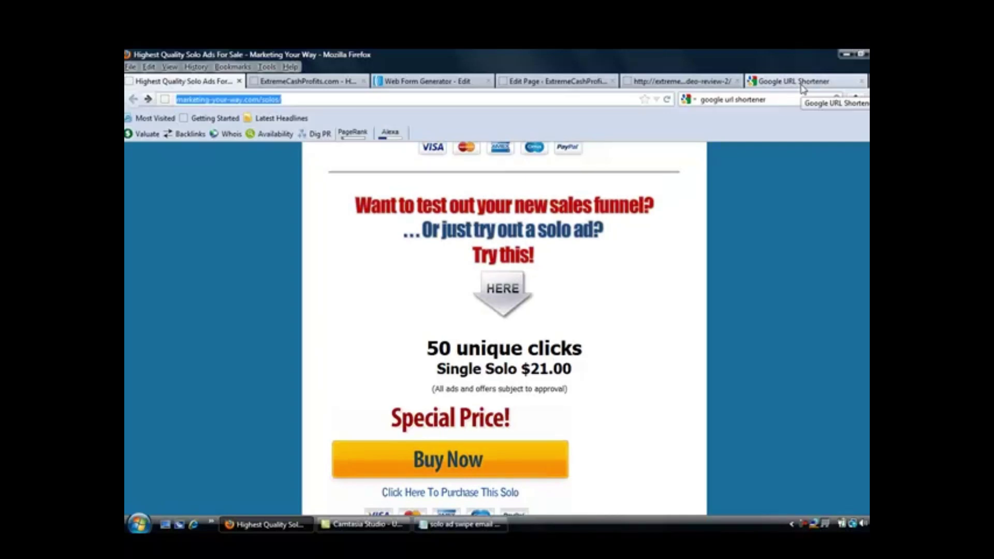
left_click(676, 83)
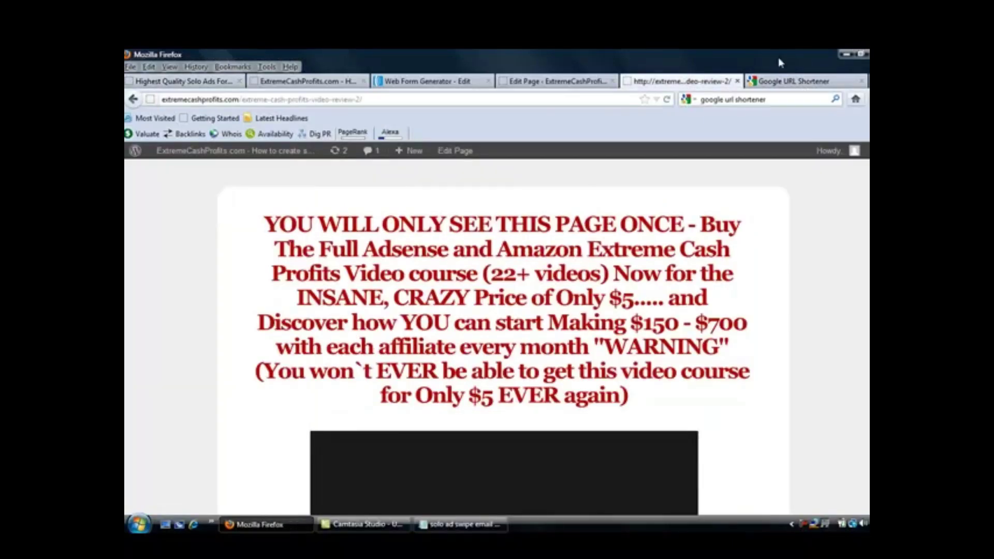
left_click(796, 83)
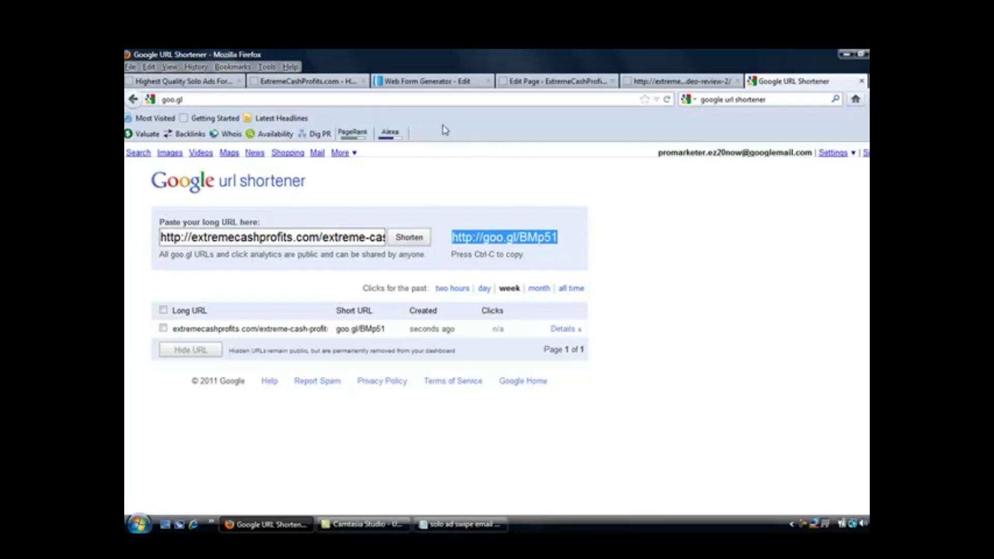
Go back to the AWeber tab and bring up the Subscribers search page
left_click(427, 83)
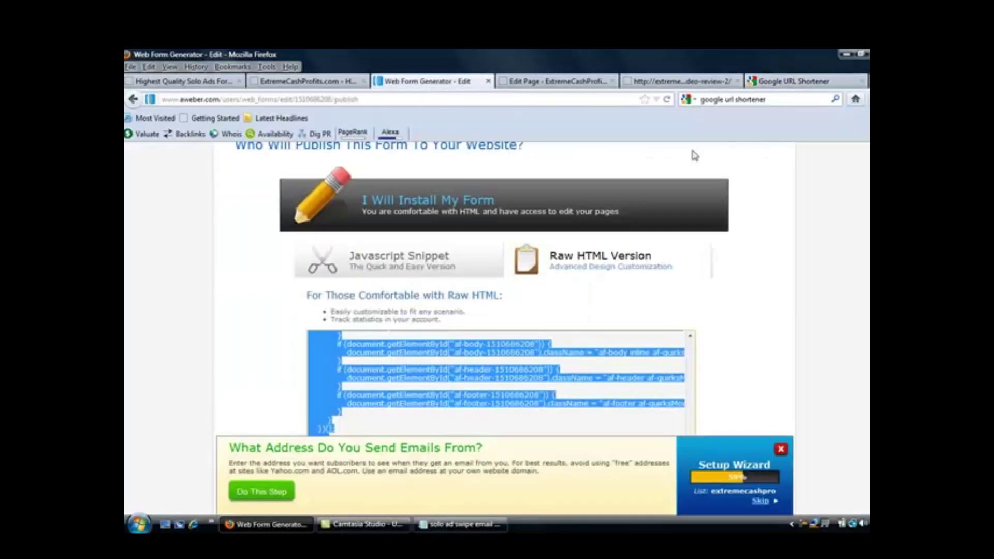
scroll(719, 195, "up", 5)
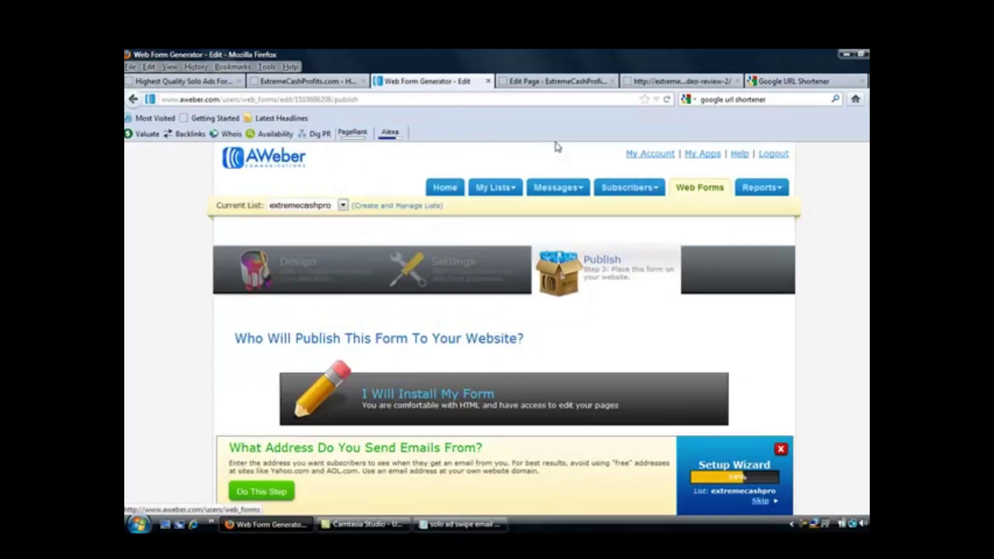
mouse_move(615, 190)
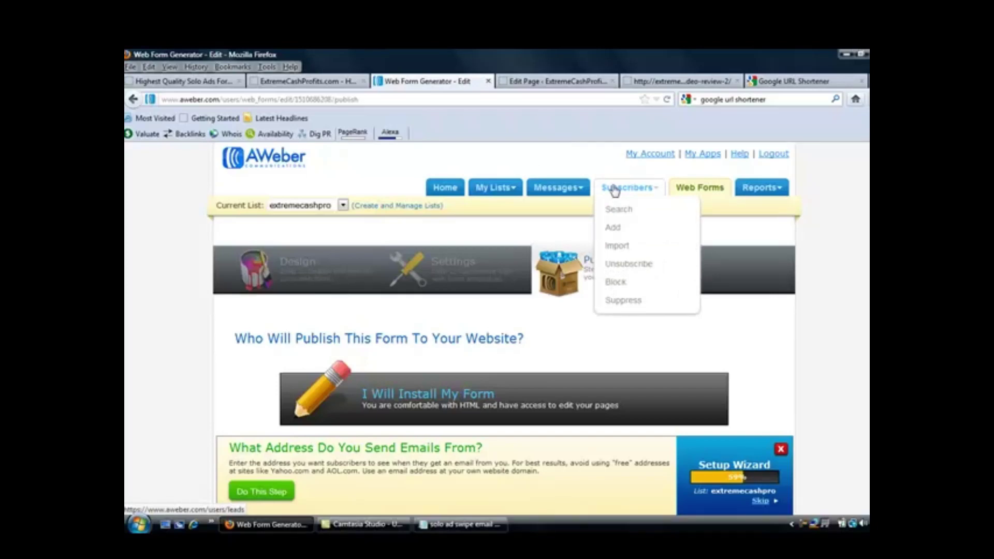
left_click(615, 190)
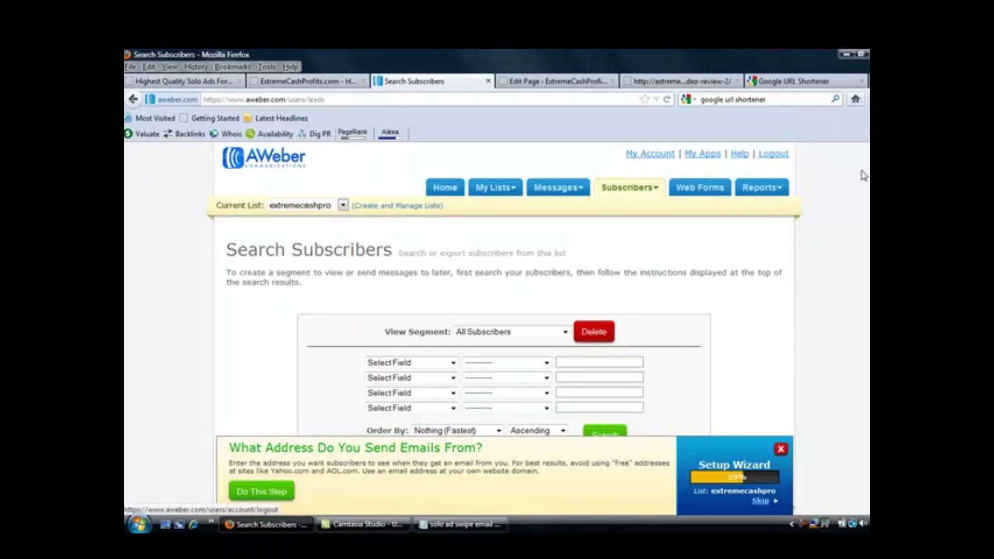
Search All Subscribers and review the 671 results with their Ad Tracking values
scroll(575, 321, "down", 3)
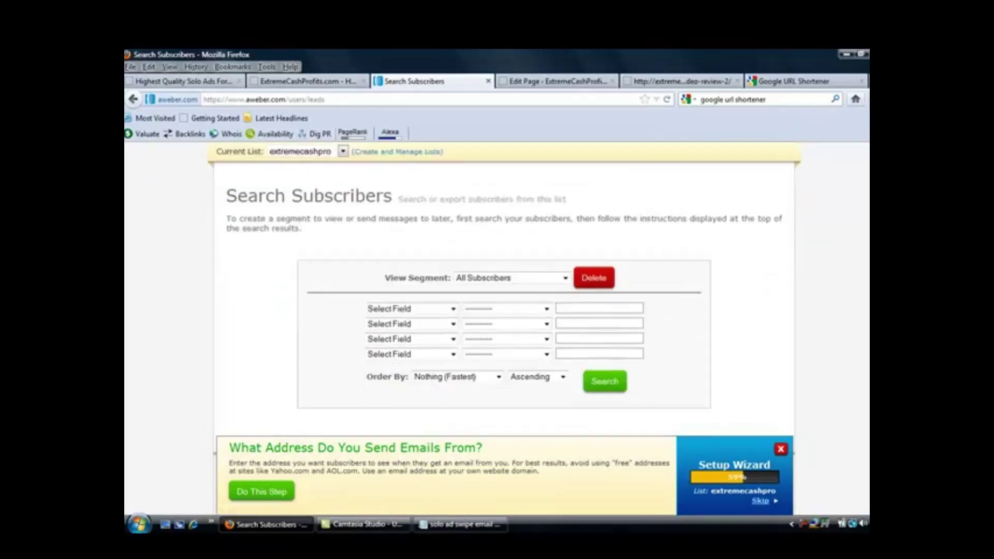
left_click(592, 354)
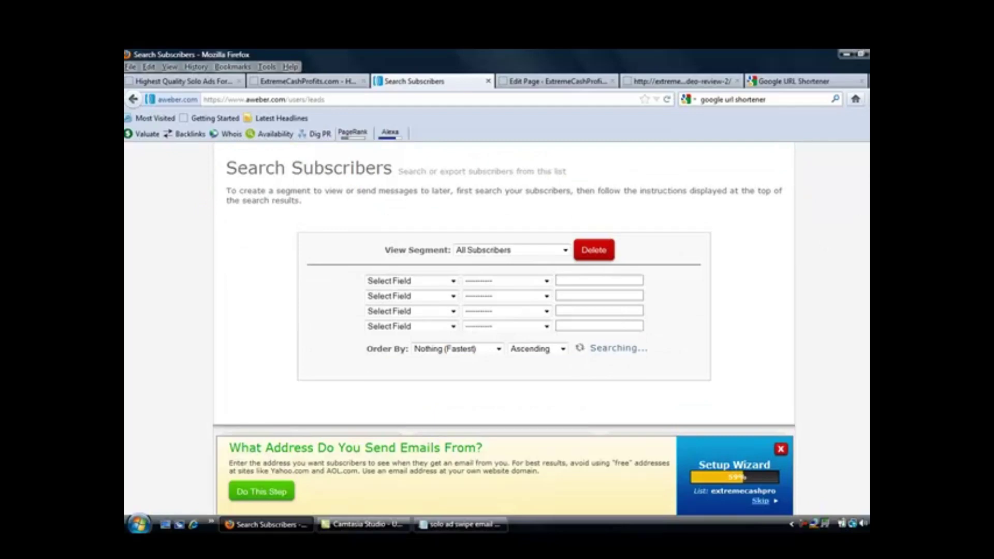
scroll(505, 288, "up", 1)
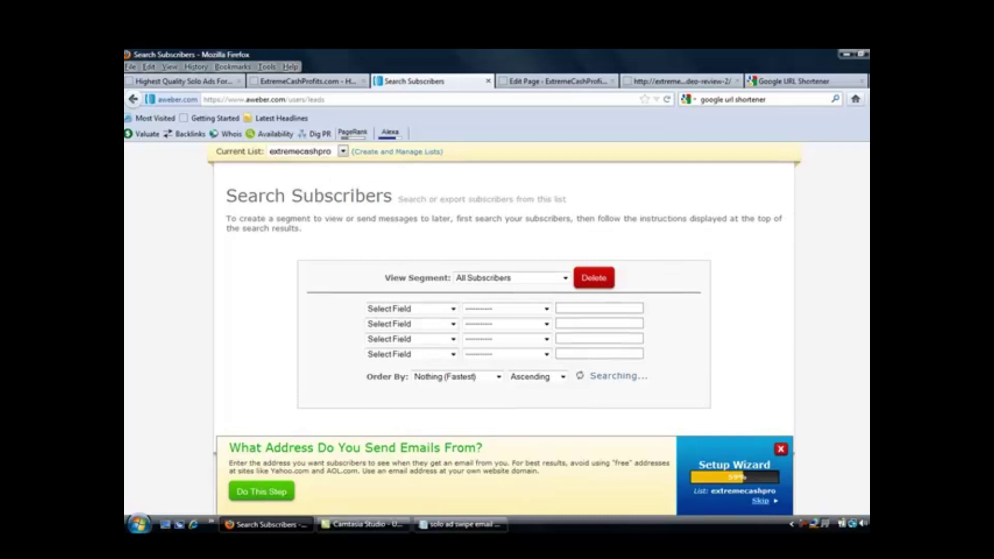
scroll(505, 290, "down", 4)
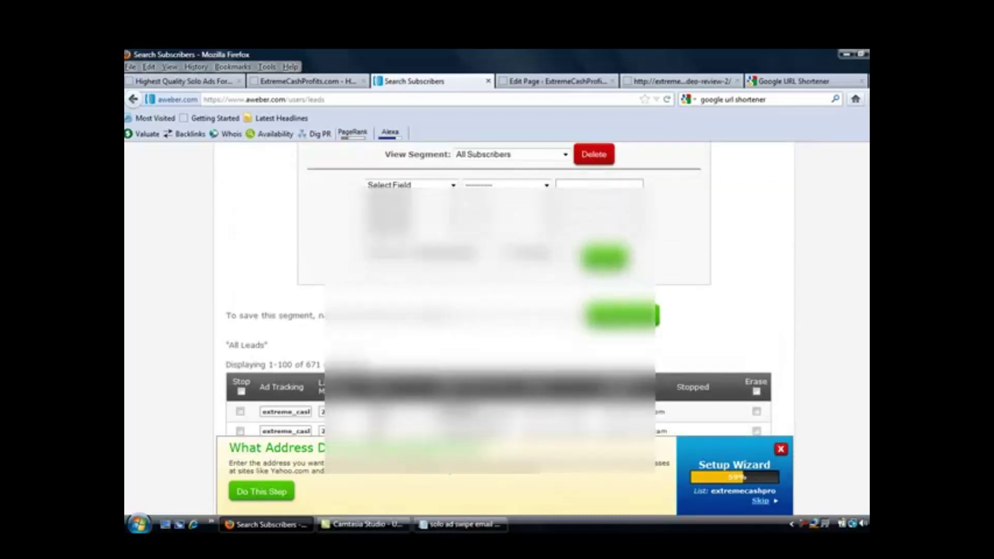
scroll(514, 163, "down", 5)
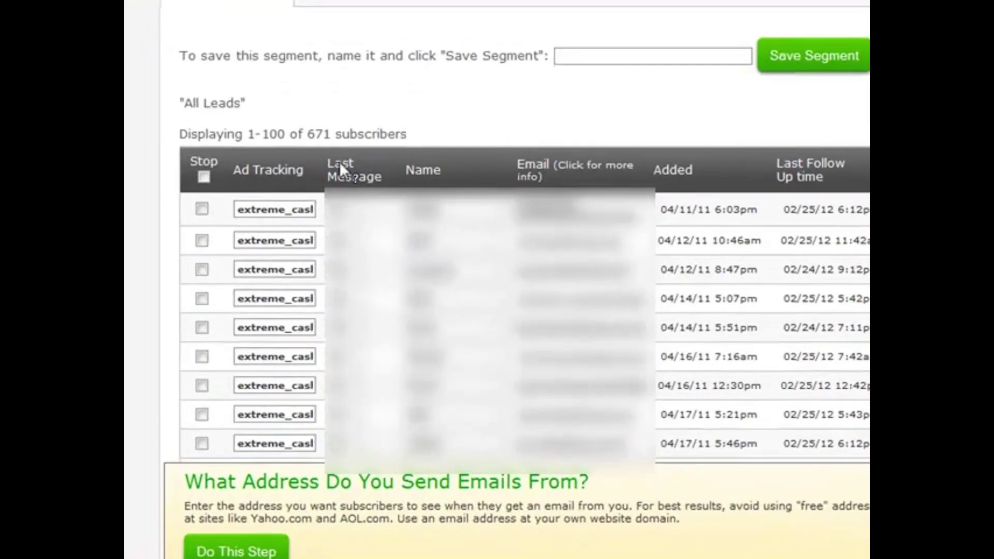
mouse_move(264, 190)
Select the first subscriber's Ad Tracking value to read which web form it names
double_click(267, 209)
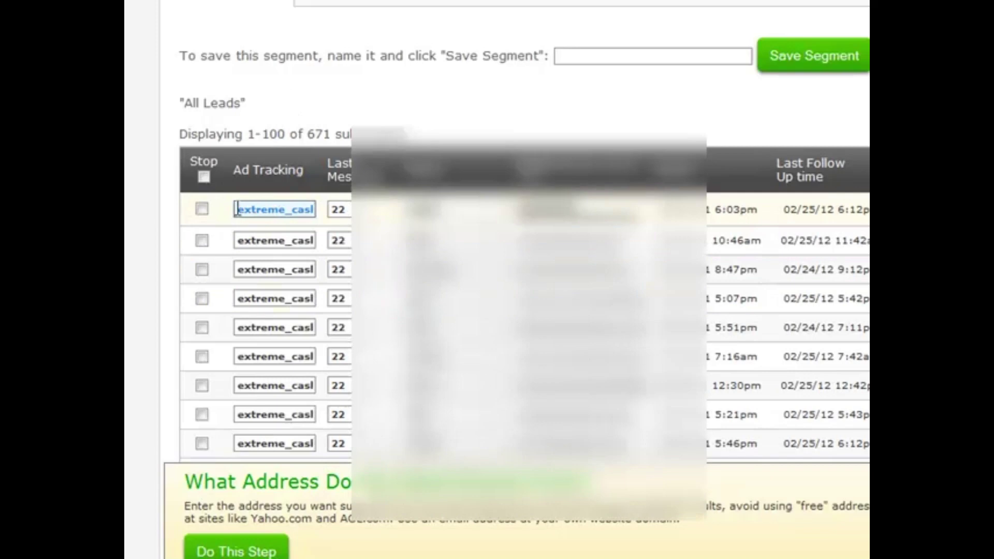
left_click_drag(240, 207, 333, 218)
left_click(296, 209)
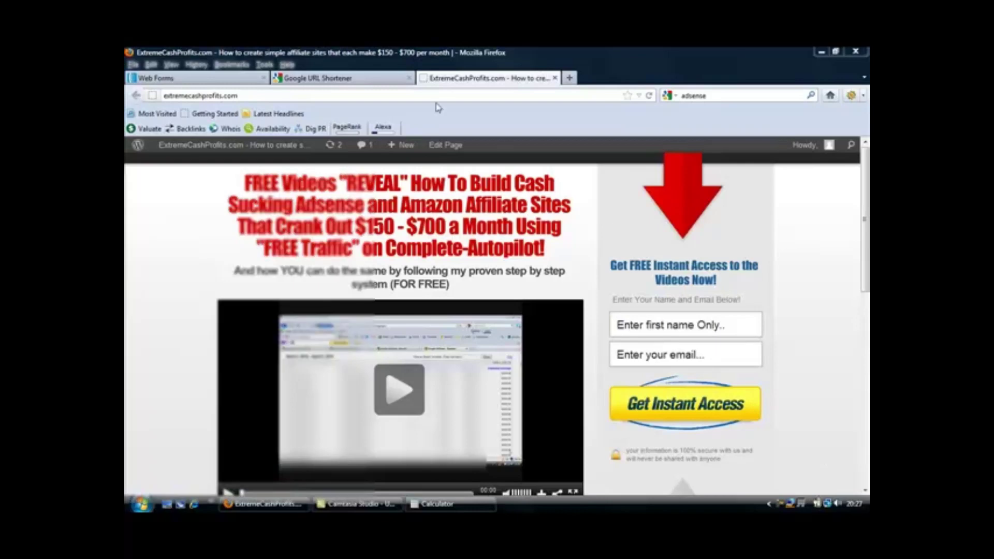
Go via the URL Shortener tab to AWeber's Web Forms list with displays and submissions
left_click(357, 80)
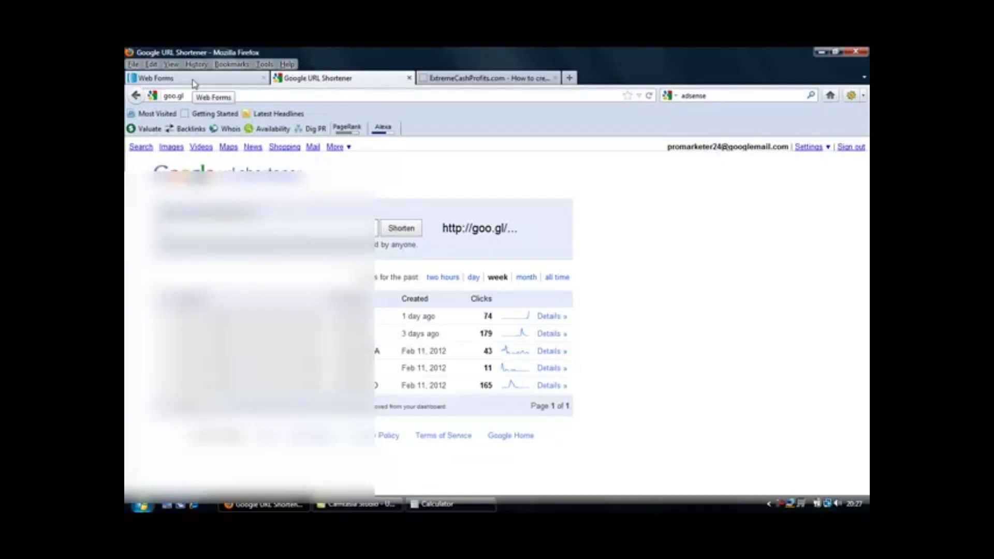
left_click(193, 81)
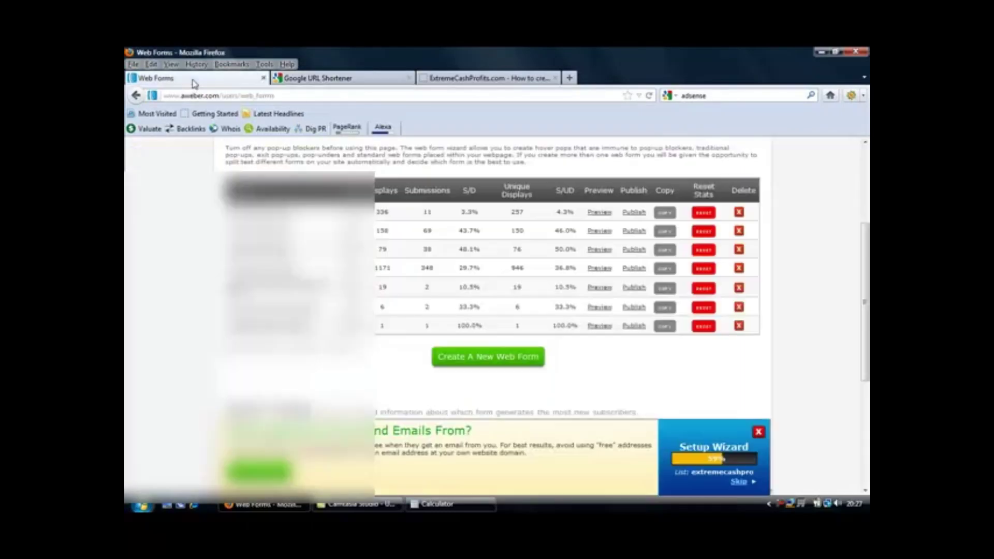